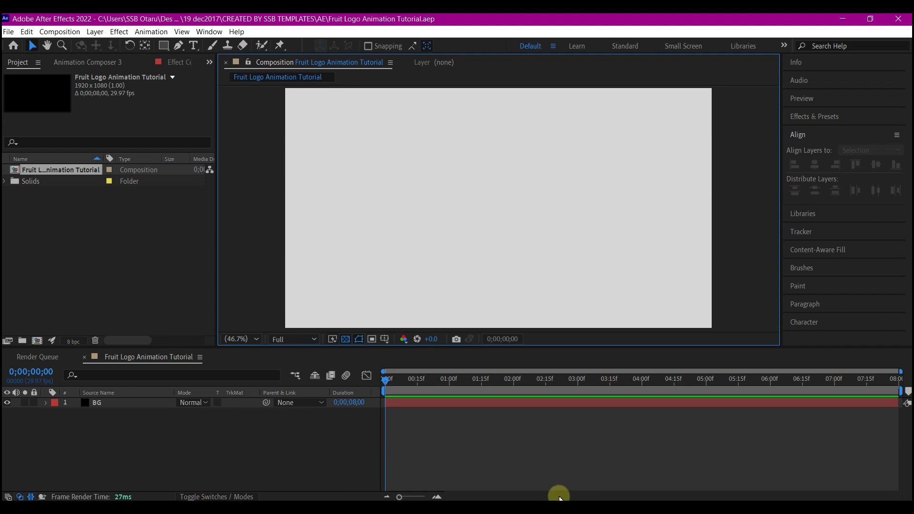
Import Fruit Logo.ai as a Composition, creating the 500x500 Fruit Logo comp and layers folder
key(alt+Tab)
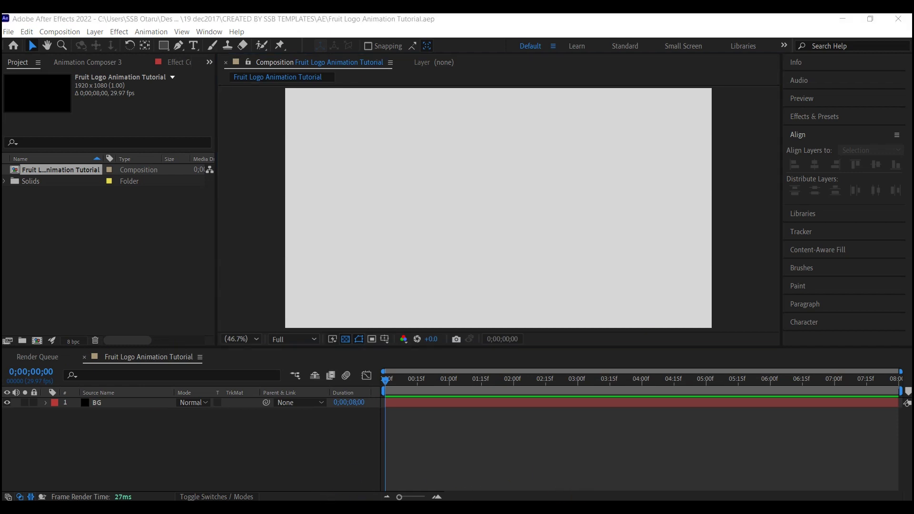
drag(595, 291, 98, 281)
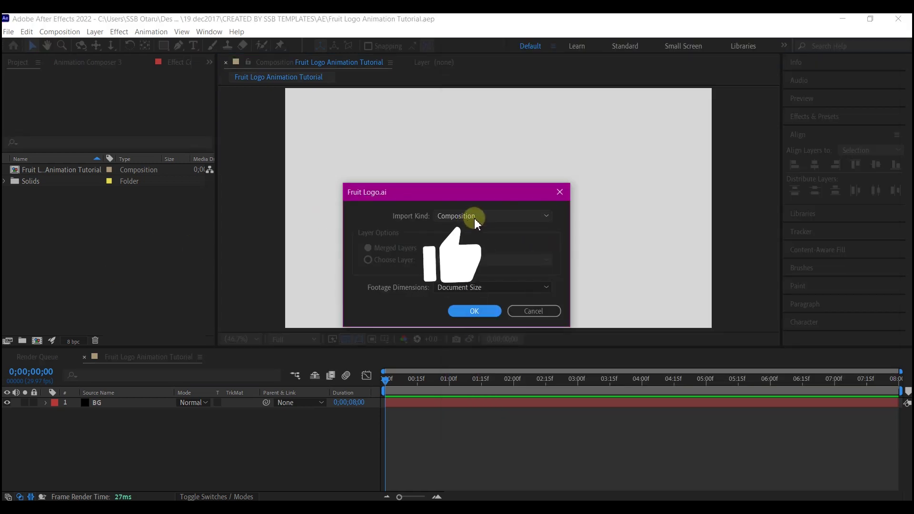
click(475, 217)
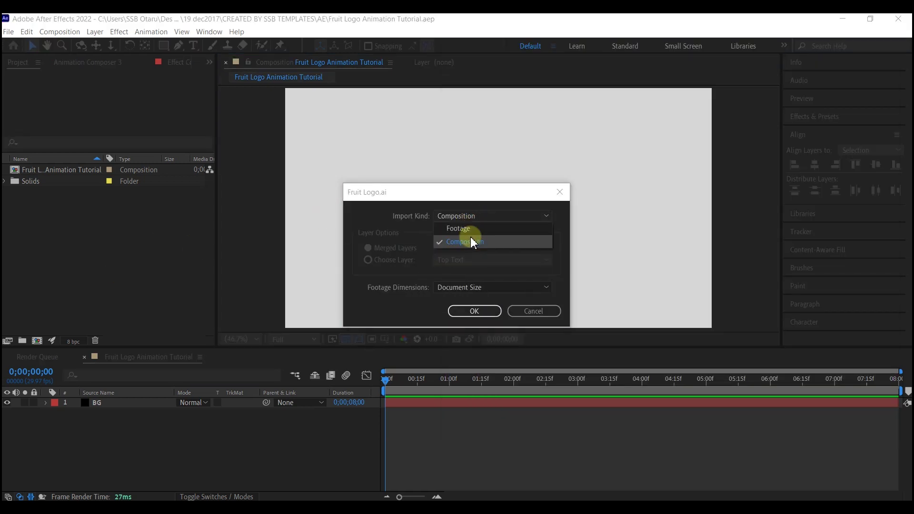
click(470, 237)
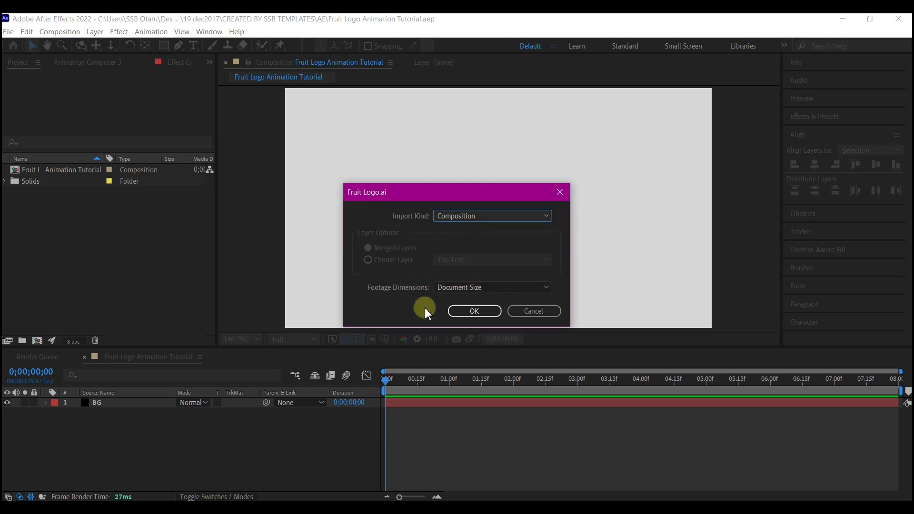
click(475, 311)
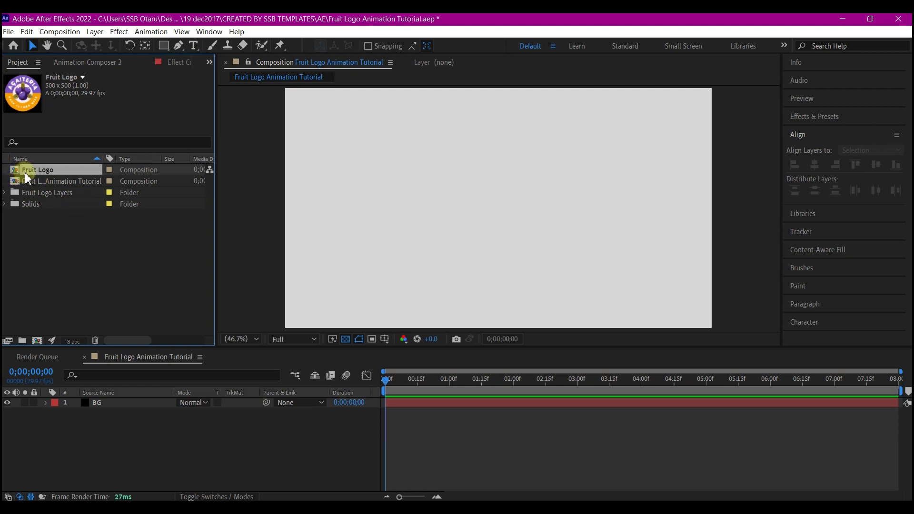
Add the eleven Fruit Logo Layers files, F1 through yellow, to the timeline above BG
click(5, 193)
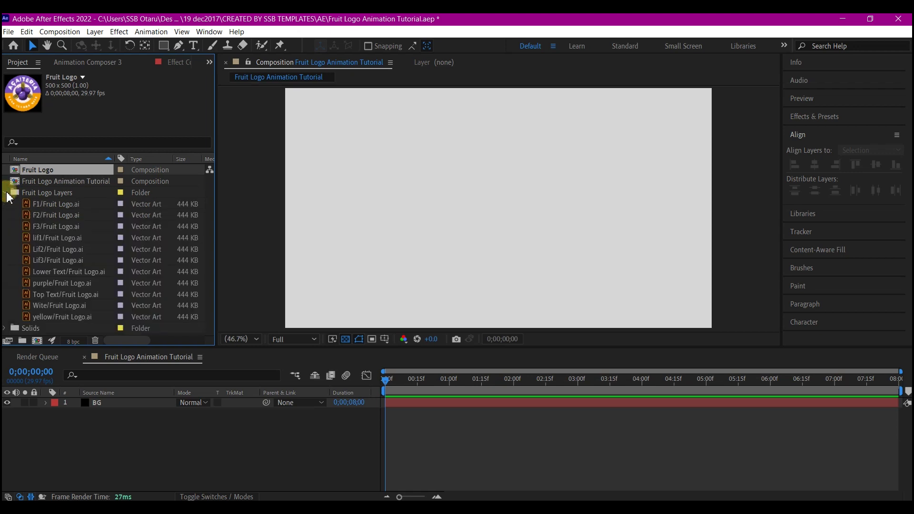
click(49, 205)
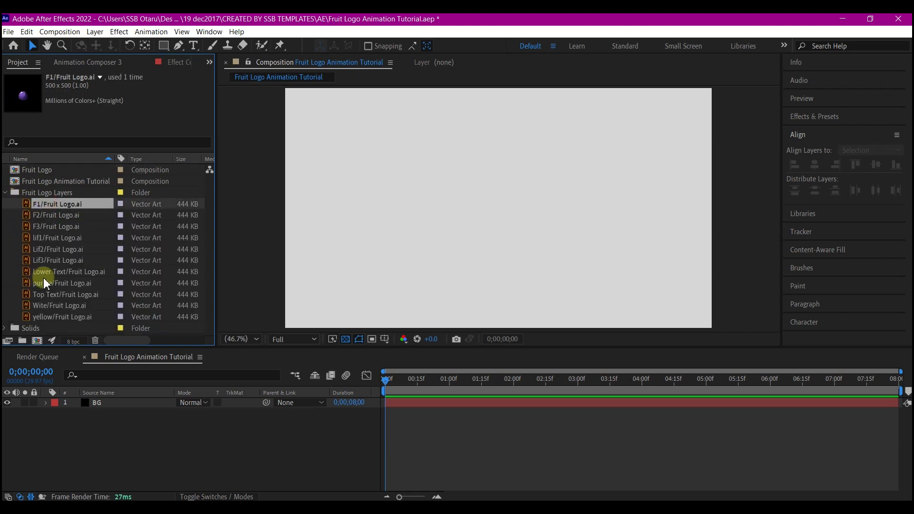
shift+click(47, 317)
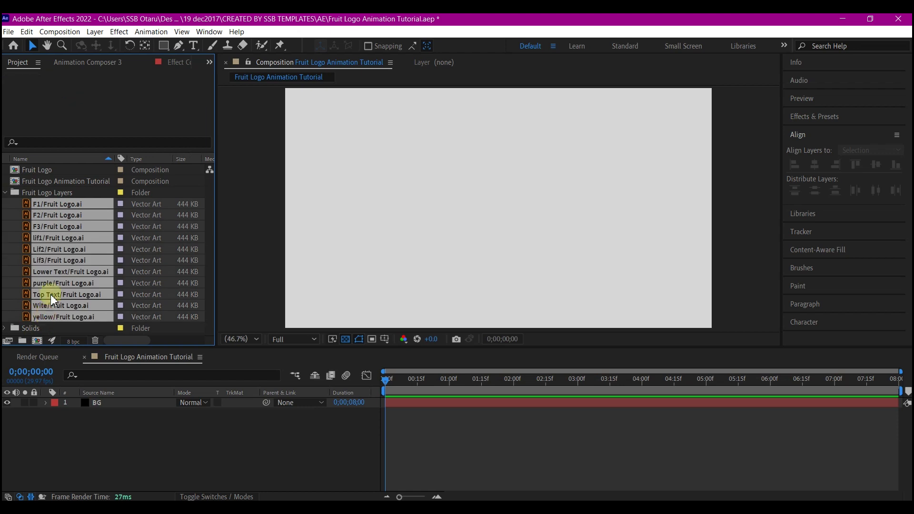
drag(27, 247, 298, 399)
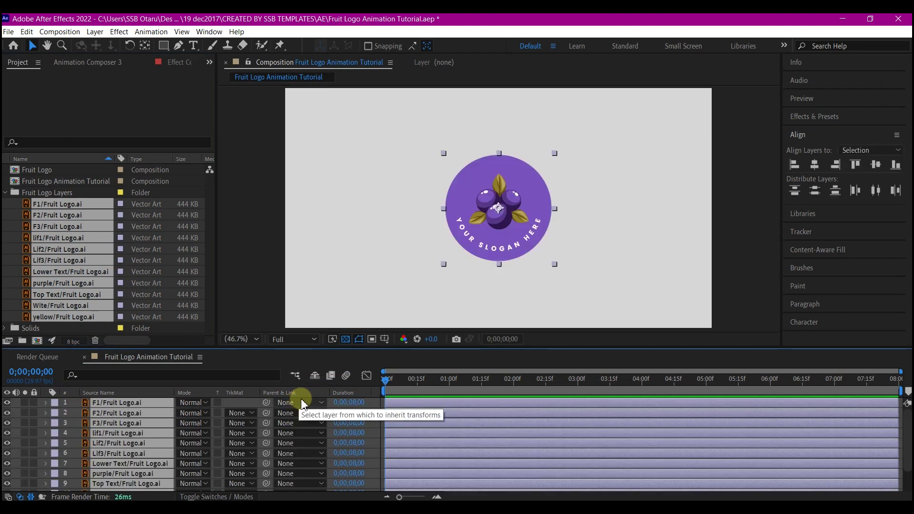
Scroll through the Freepik 'trendy logo' vector results to browse logo designs
scroll(258, 247, down, 5)
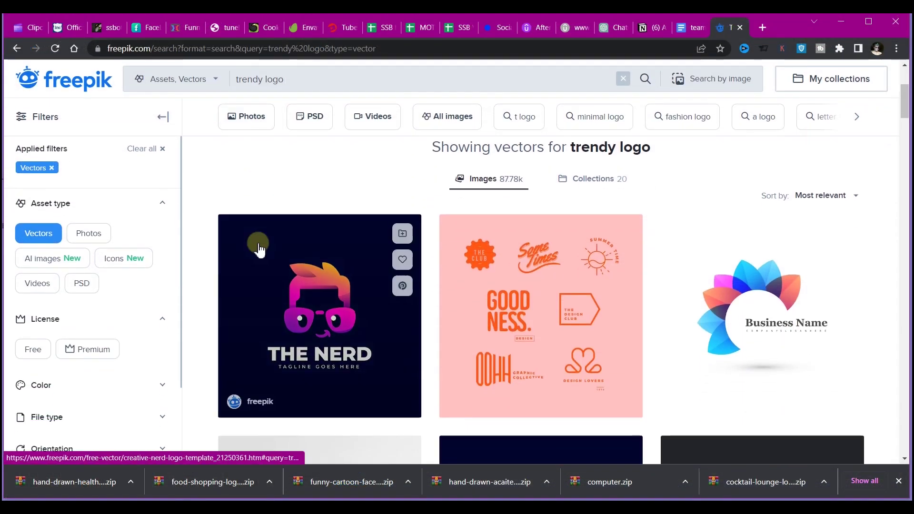
scroll(258, 246, down, 7)
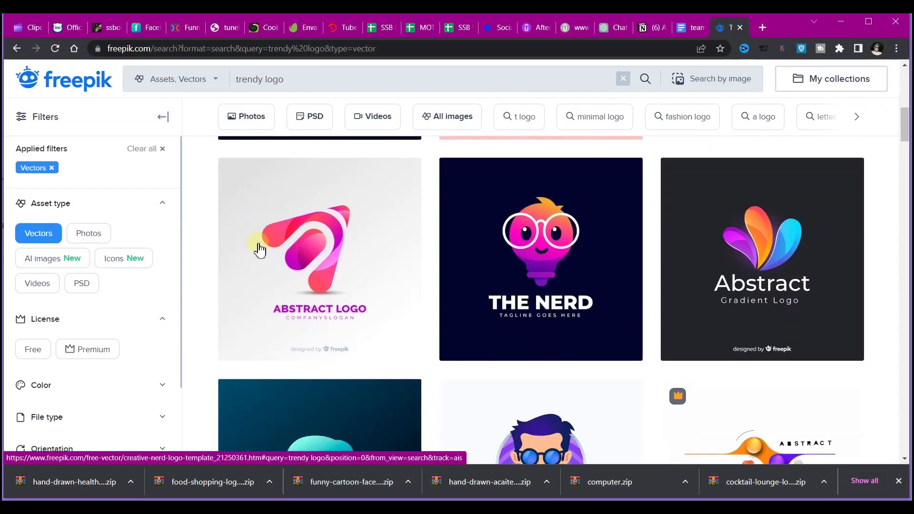
scroll(258, 246, down, 6)
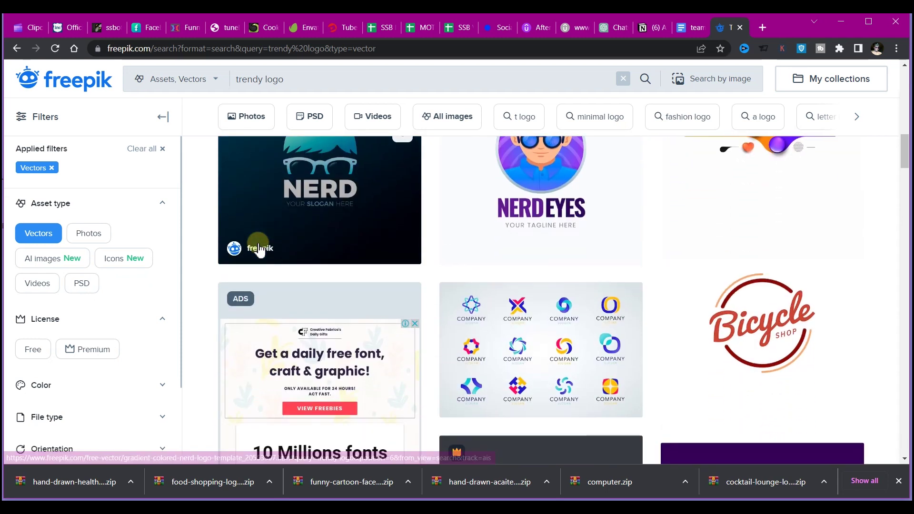
scroll(259, 249, down, 1)
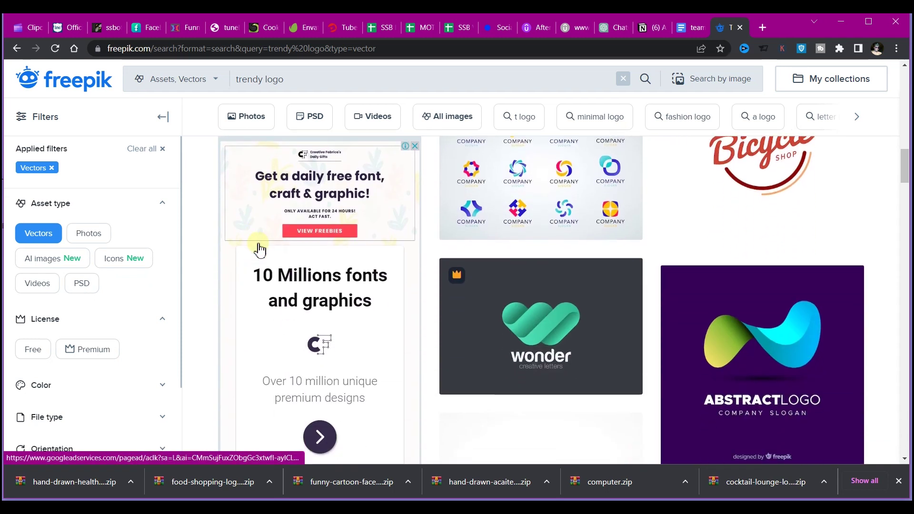
scroll(259, 249, up, 1)
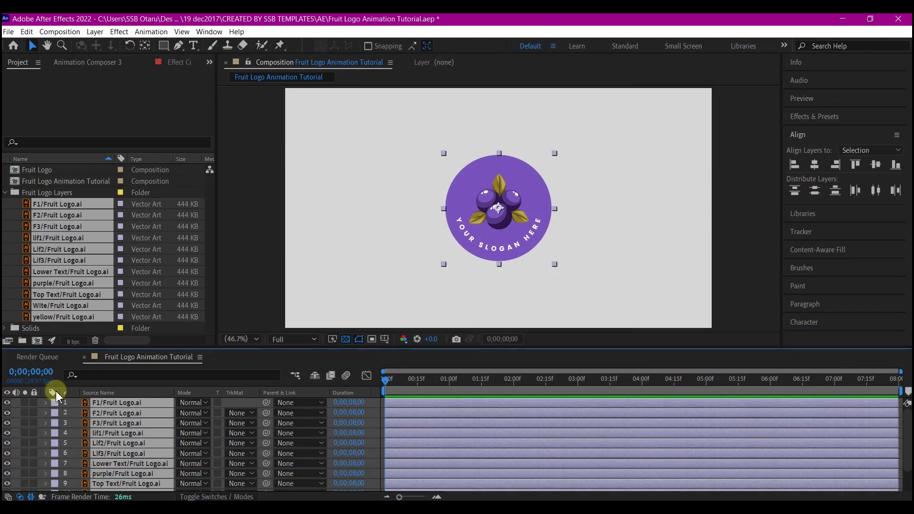
Move purple/Fruit Logo.ai below yellow/Fruit Logo.ai and save the project
scroll(56, 428, down, 1)
drag(110, 446, 111, 482)
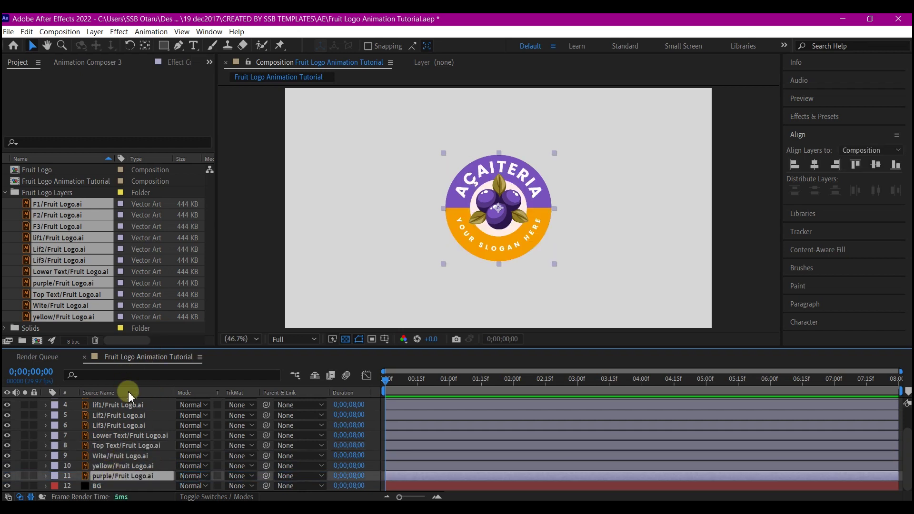
click(141, 336)
key(ctrl+s)
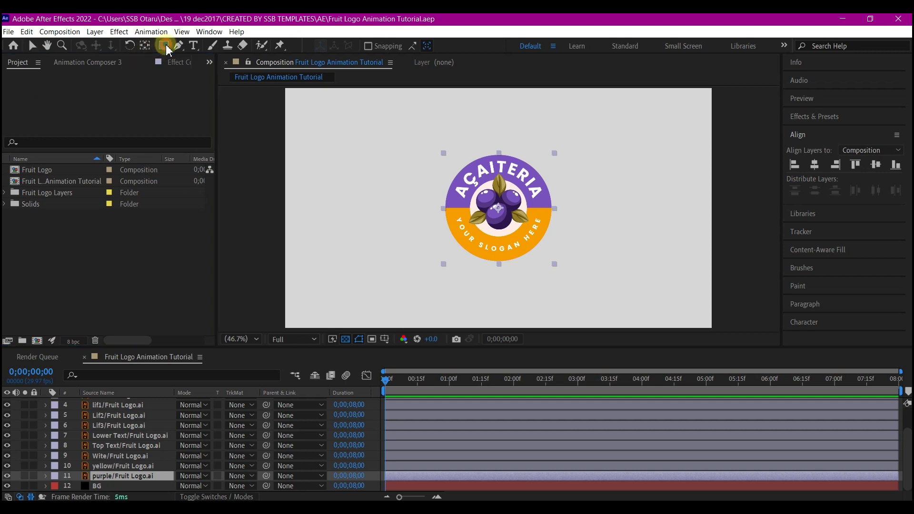
Draw a circle over the berries with the Ellipse tool
drag(163, 45, 206, 72)
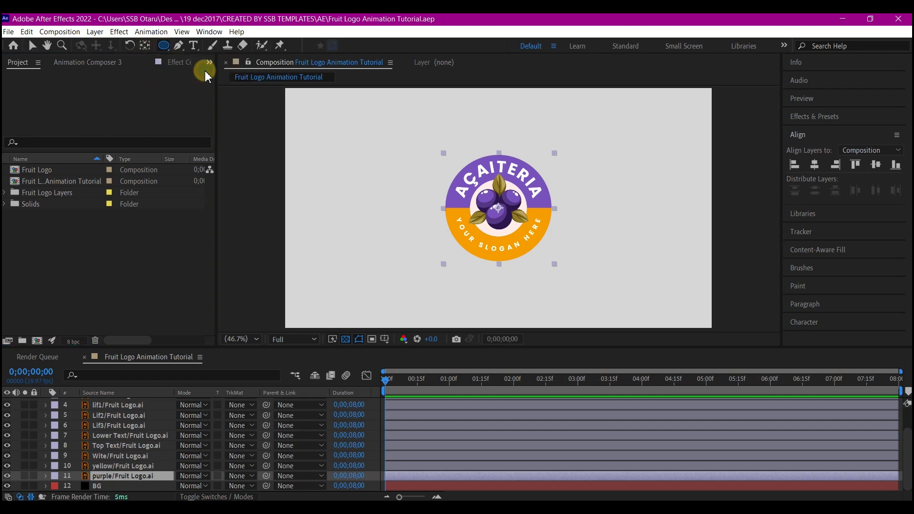
click(22, 447)
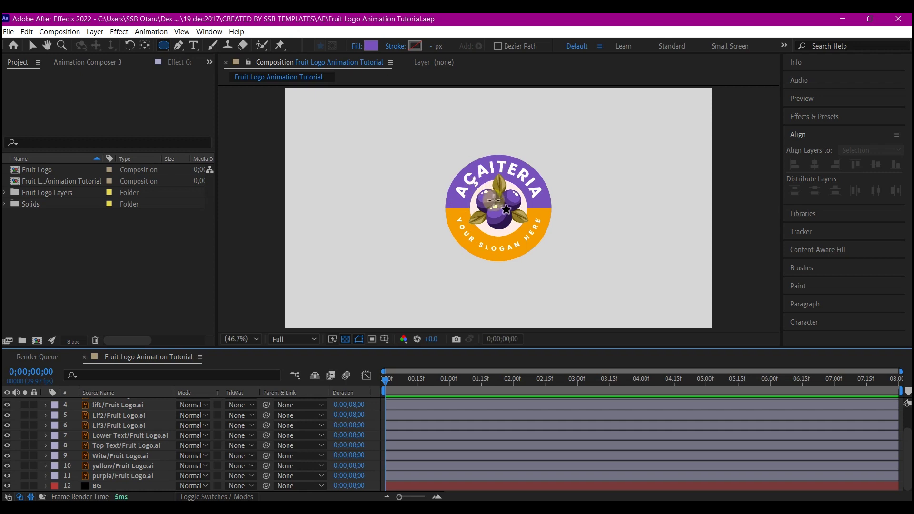
drag(484, 194, 521, 232)
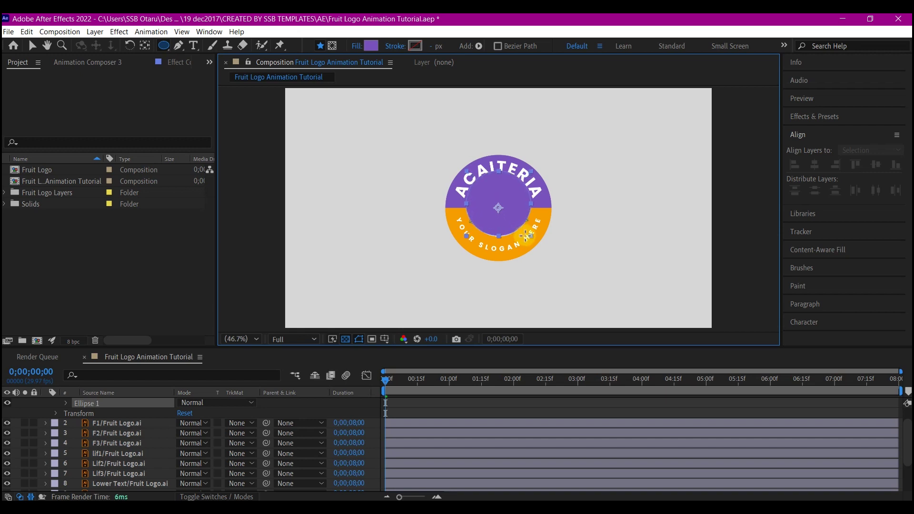
drag(525, 236, 526, 235)
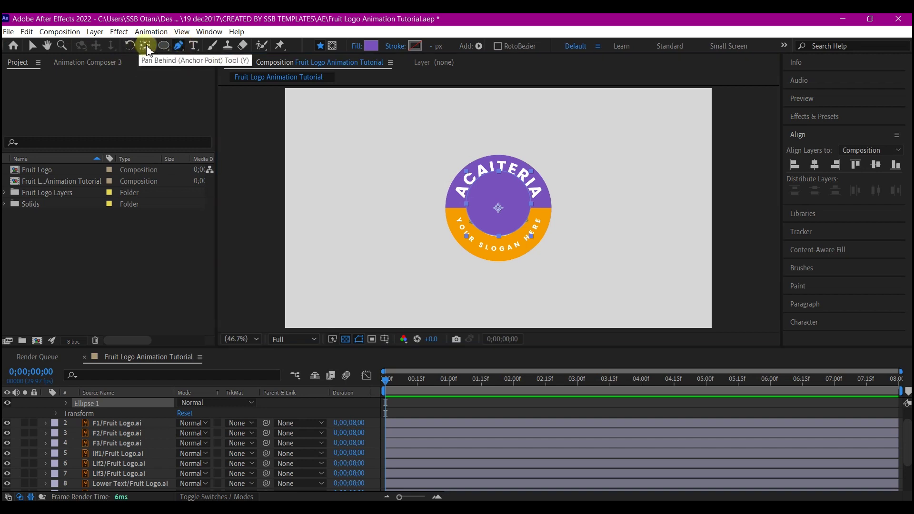
Centre the new shape layer horizontally and vertically in the composition
click(147, 47)
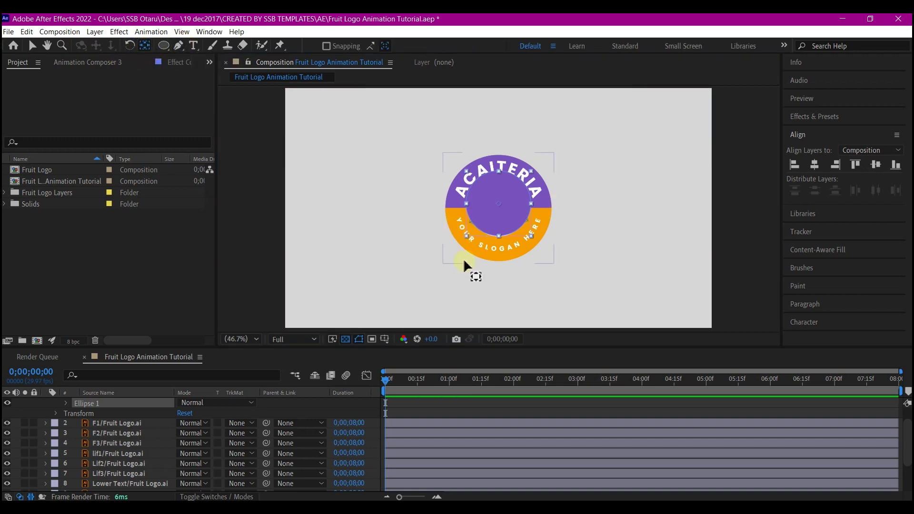
click(25, 456)
scroll(121, 476, up, 2)
click(119, 405)
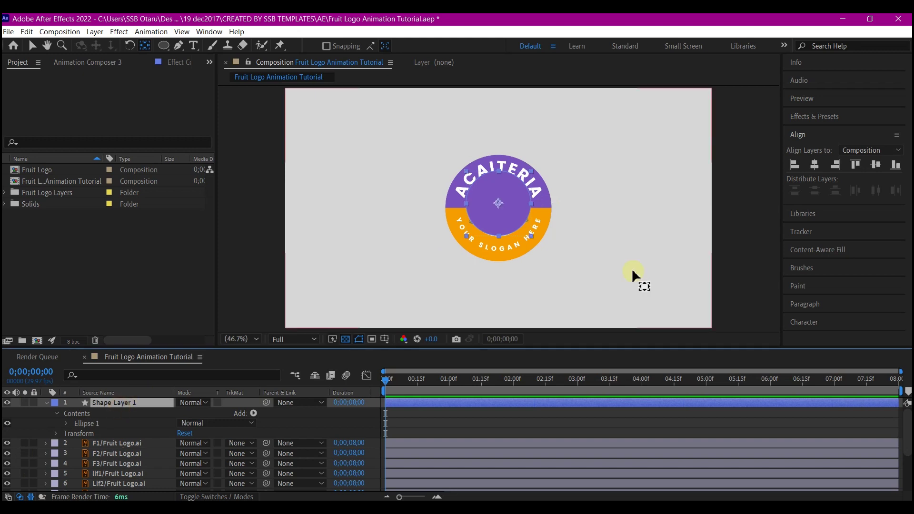
click(737, 180)
click(814, 164)
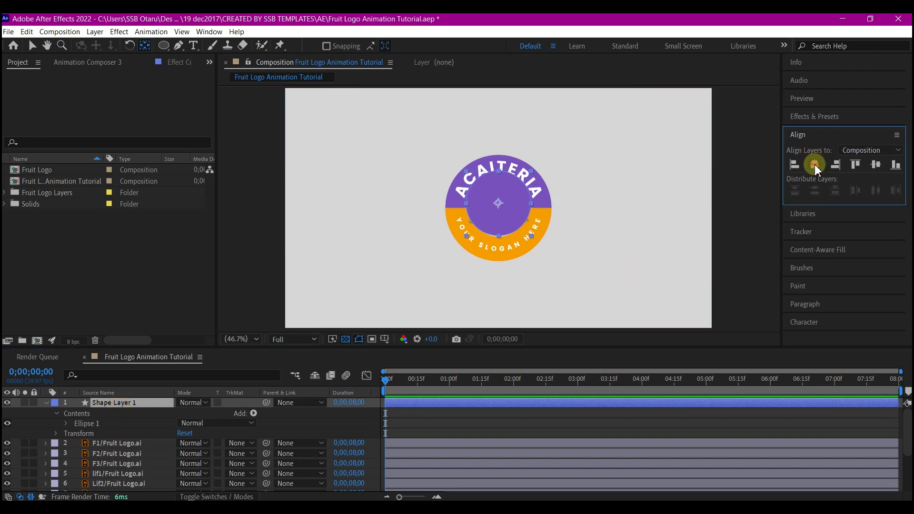
click(869, 167)
Move Shape Layer 1 below the Wite/Fruit Logo.ai layer
click(97, 424)
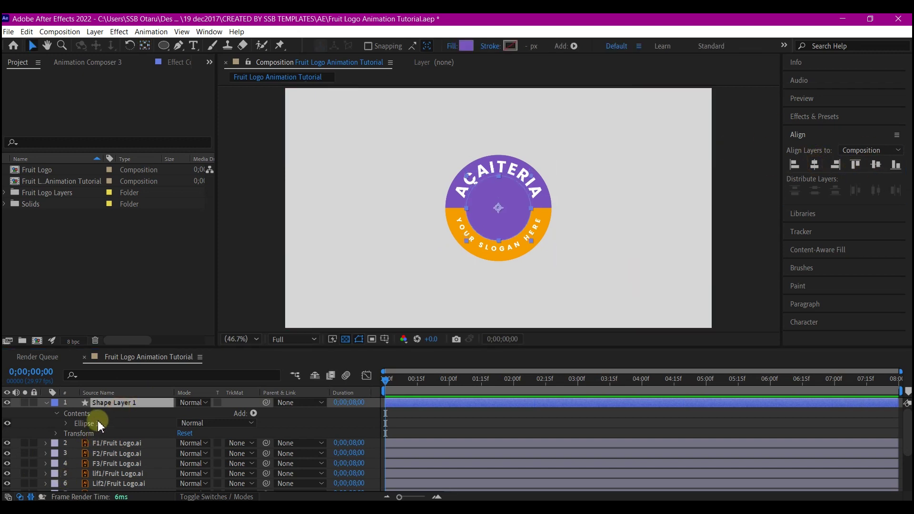
click(111, 408)
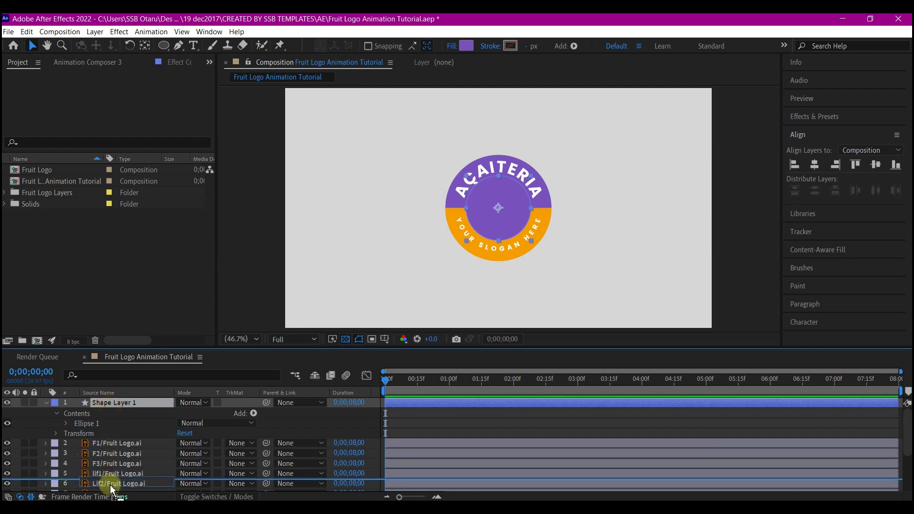
scroll(124, 475, down, 3)
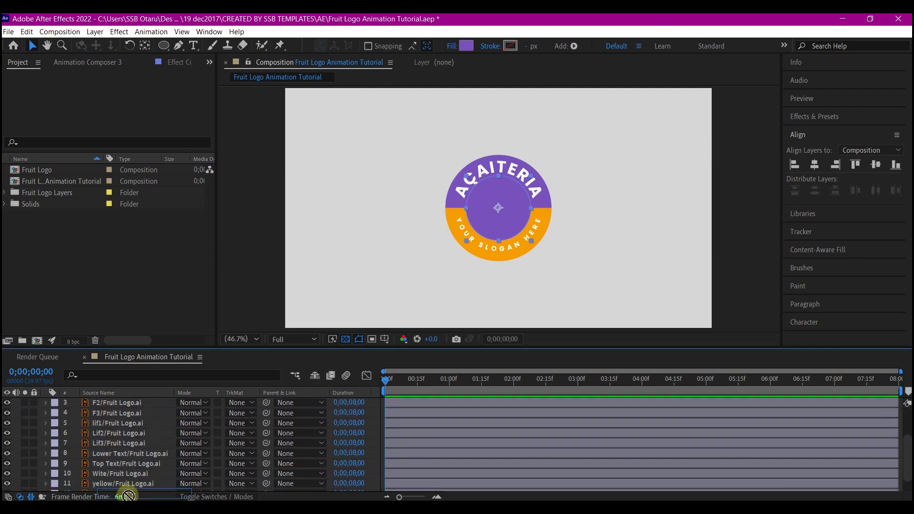
drag(134, 493, 138, 465)
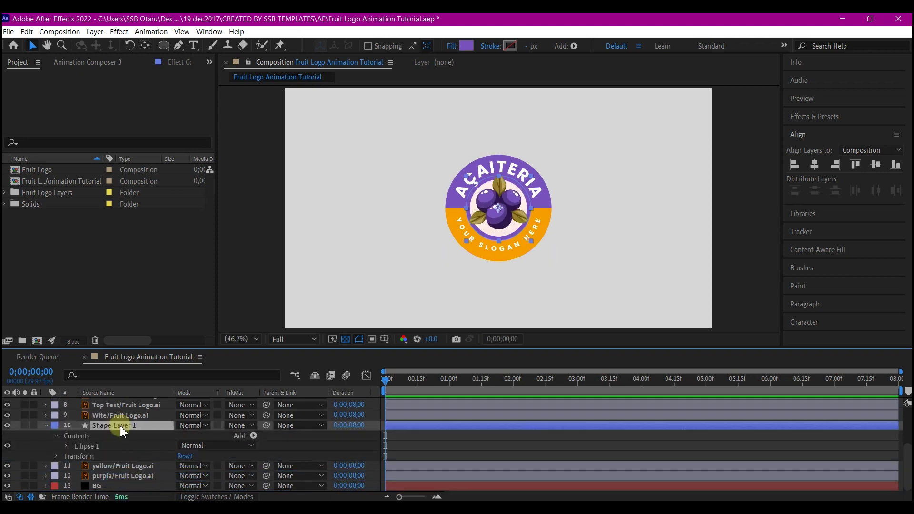
Duplicate the circle and fill Shape Layer 2 with the logo's orange, F59D00
key(ctrl+d)
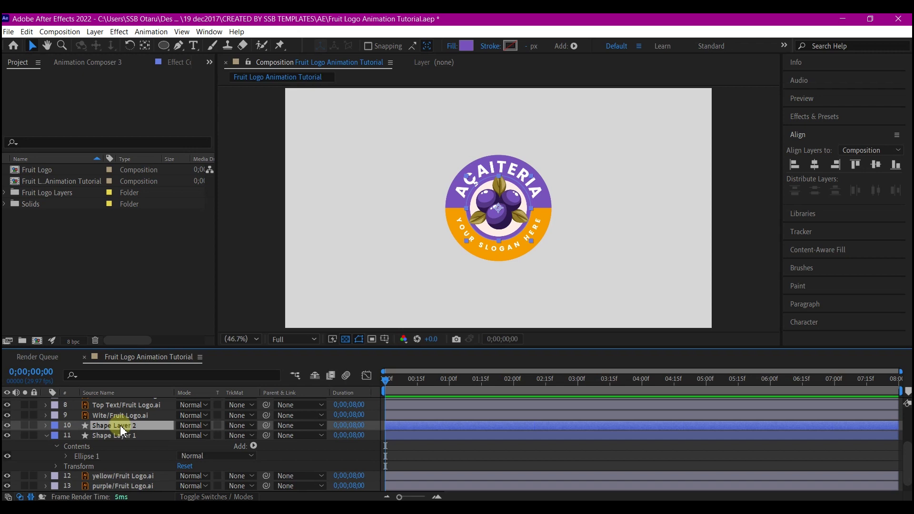
click(466, 46)
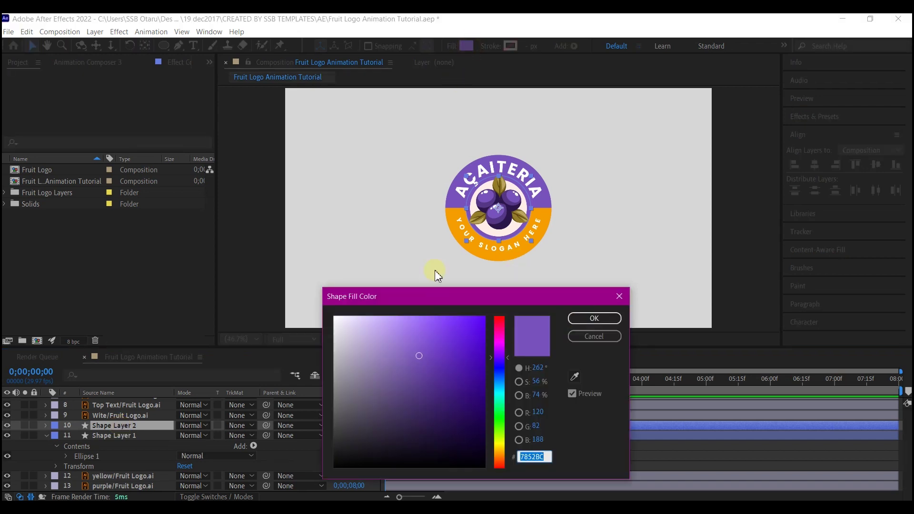
click(574, 377)
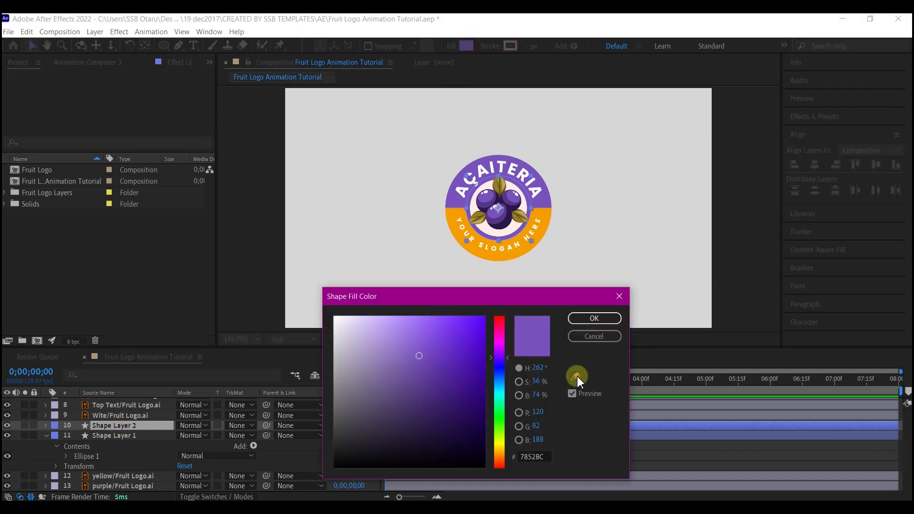
click(493, 263)
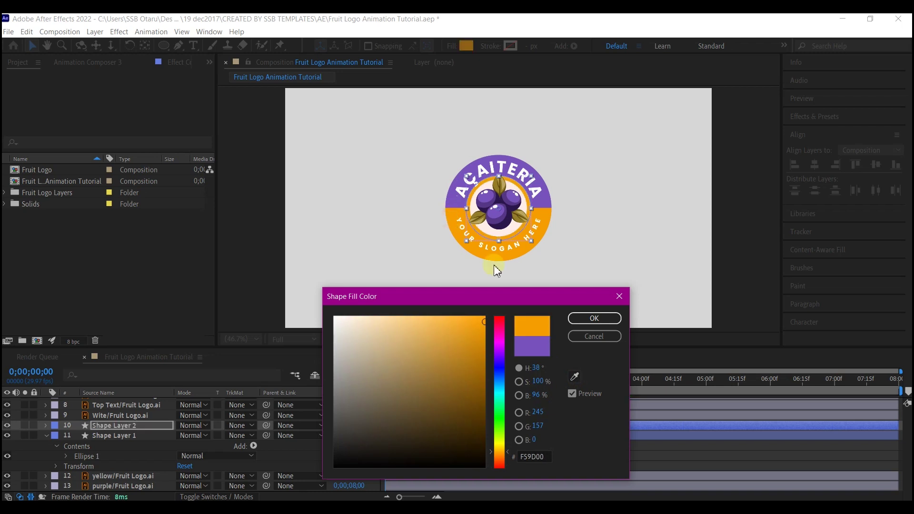
click(595, 319)
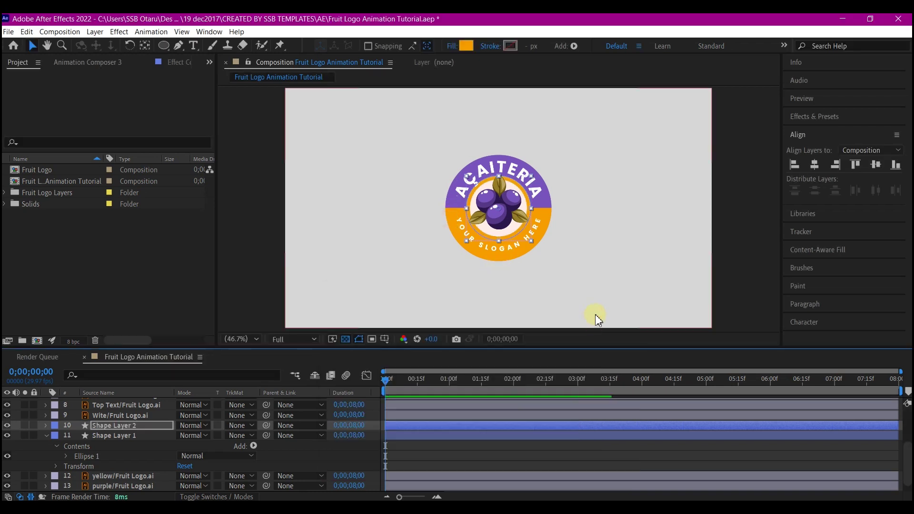
Scale Shape Layer 1's Ellipse 1 up to 110%
click(105, 436)
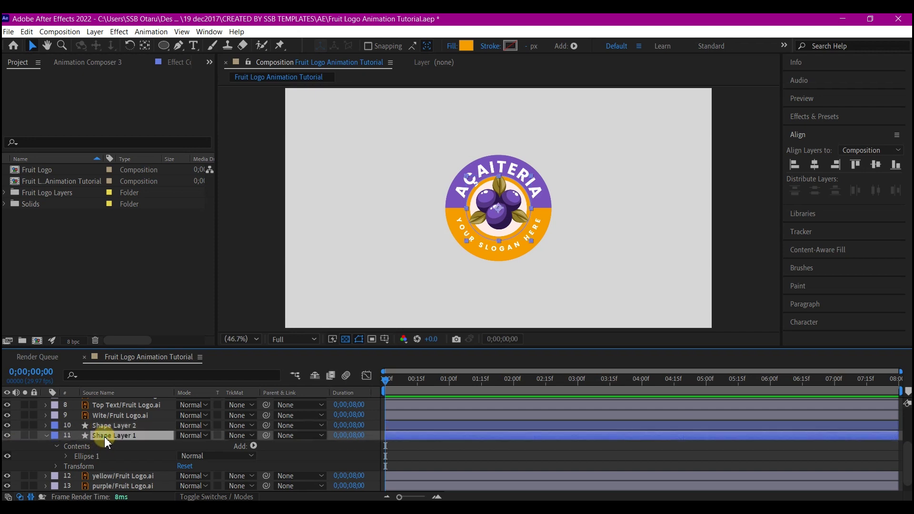
click(67, 457)
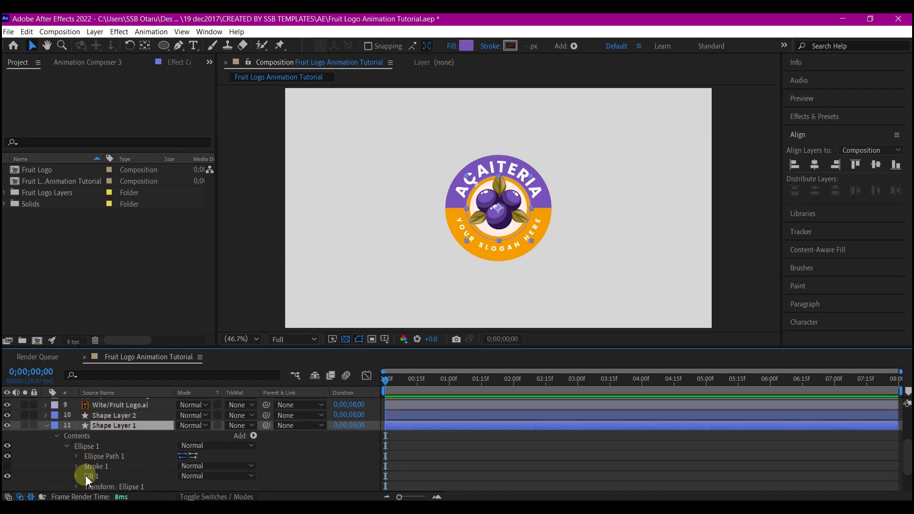
scroll(87, 480, down, 1)
click(76, 455)
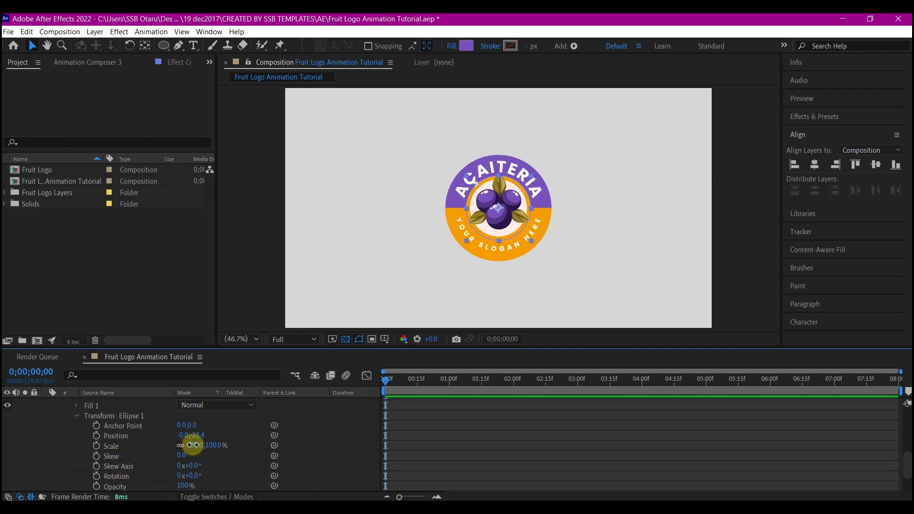
drag(193, 445, 202, 447)
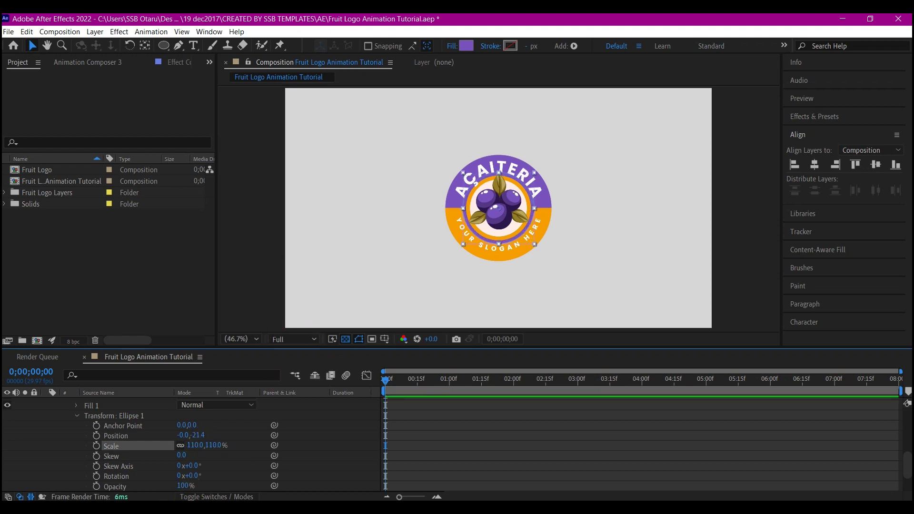
Rename layers 10 and 11 to yello2 and purple2
scroll(96, 440, up, 5)
scroll(47, 415, down, 3)
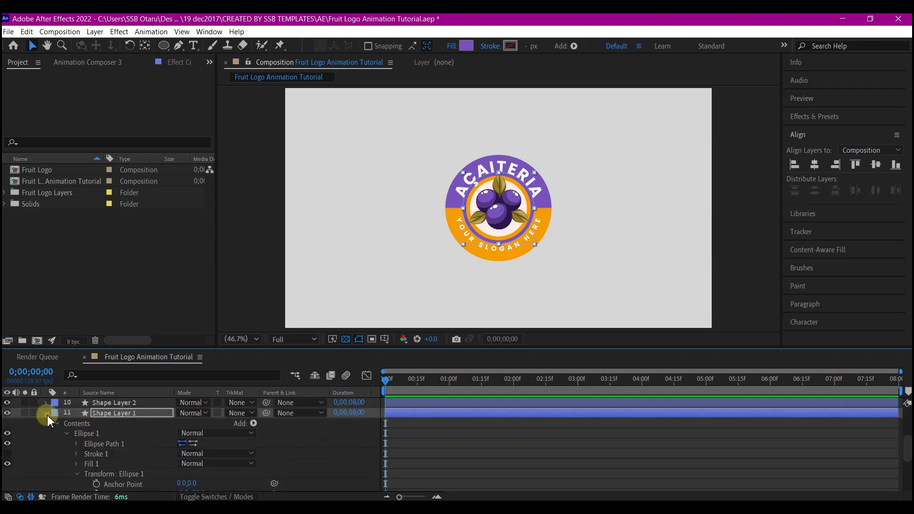
click(47, 415)
key(Return)
text(yello2)
key(Return)
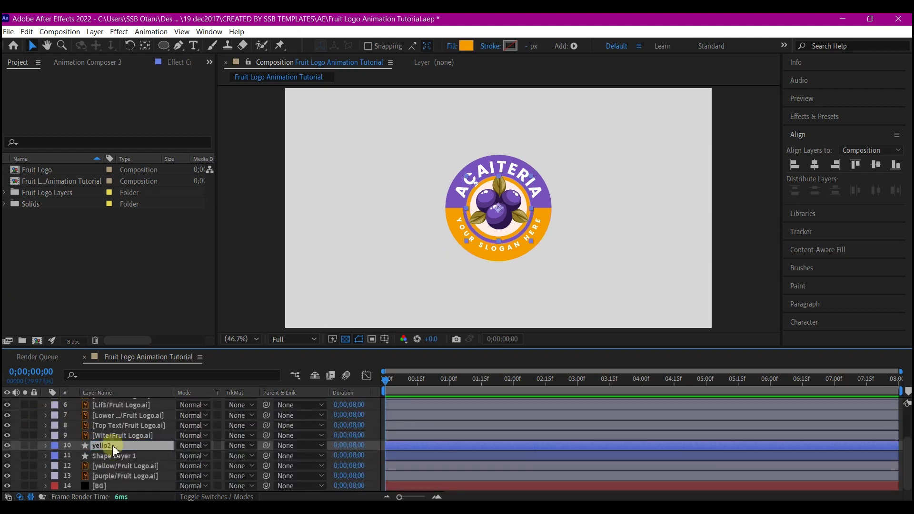
click(111, 456)
key(Return)
text(purple2)
key(Return)
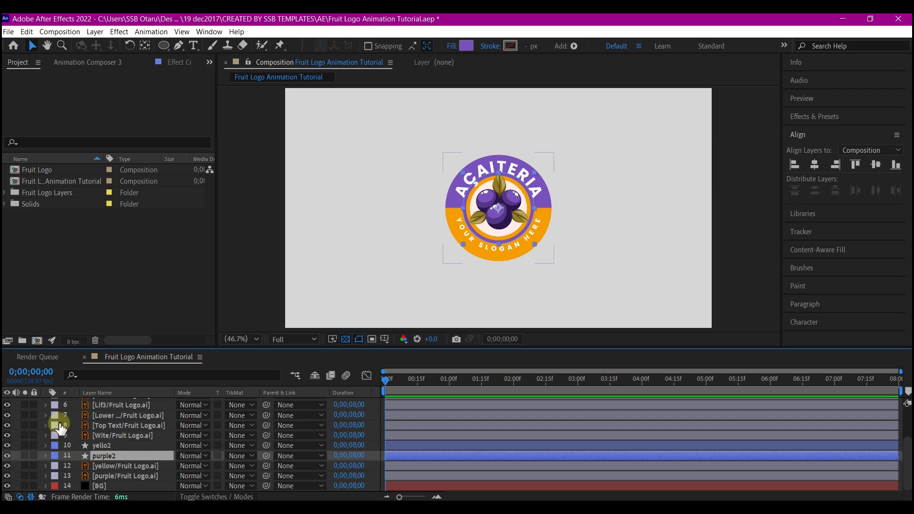
Select purple2, yello2 and Wite, and hide the original purple and yellow logo layers
shift+click(107, 445)
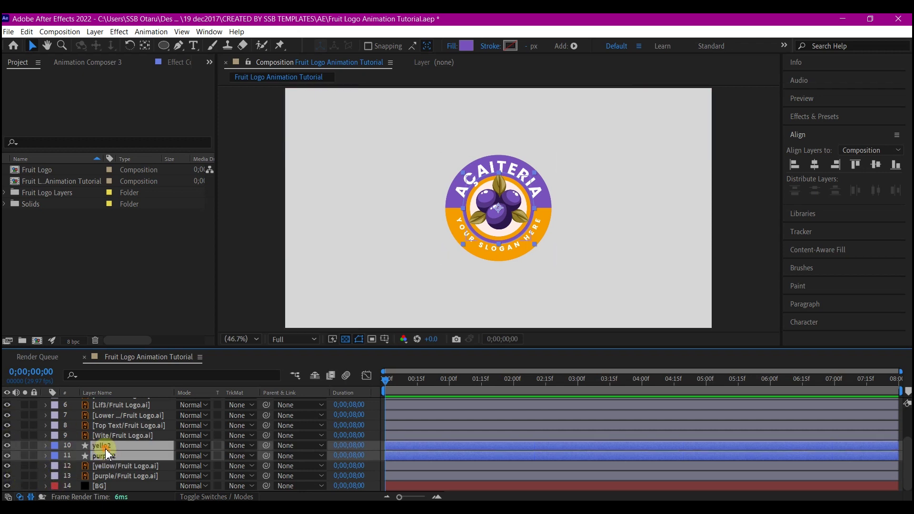
shift+click(110, 436)
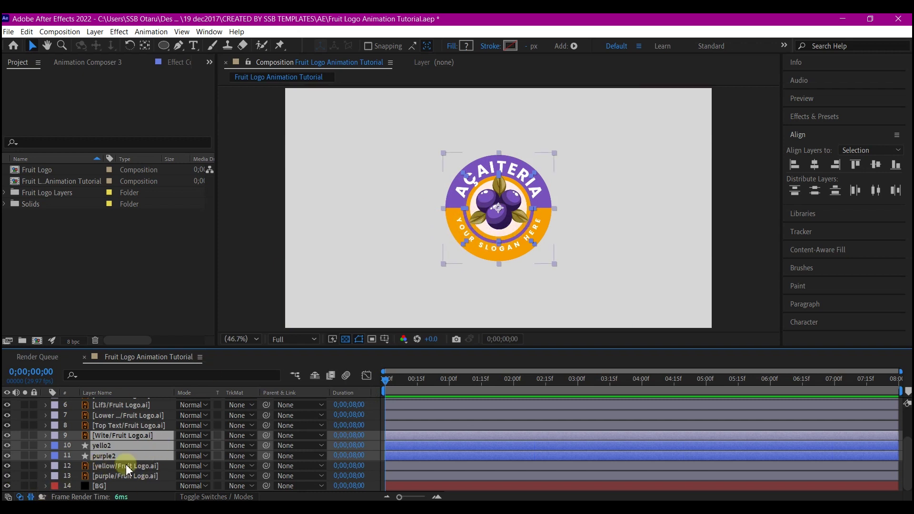
click(98, 476)
click(7, 475)
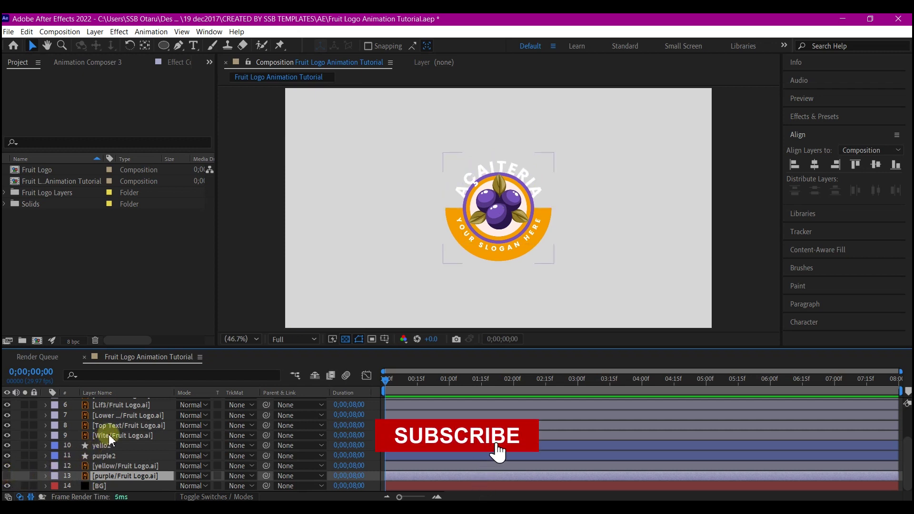
click(7, 465)
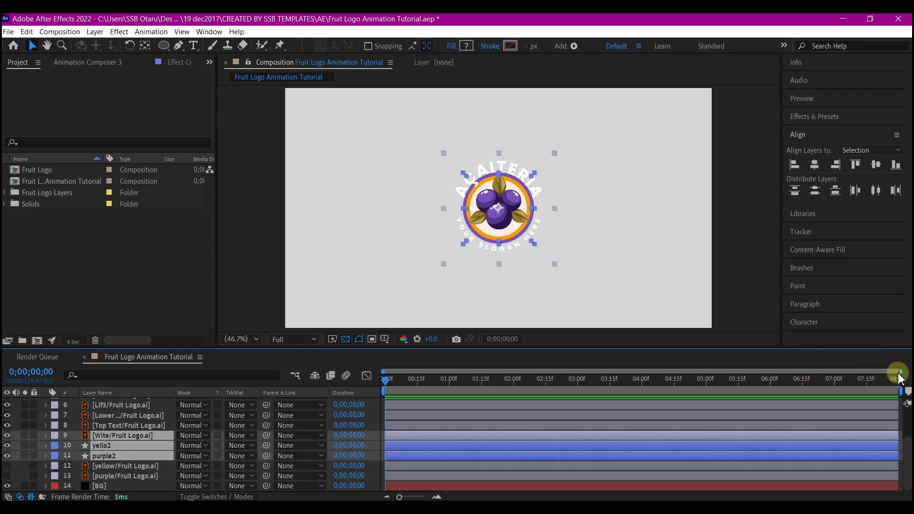
Keyframe Scale for Wite, yello2 and purple2 from 0% at 0f to 100% at 15f
drag(899, 371, 507, 372)
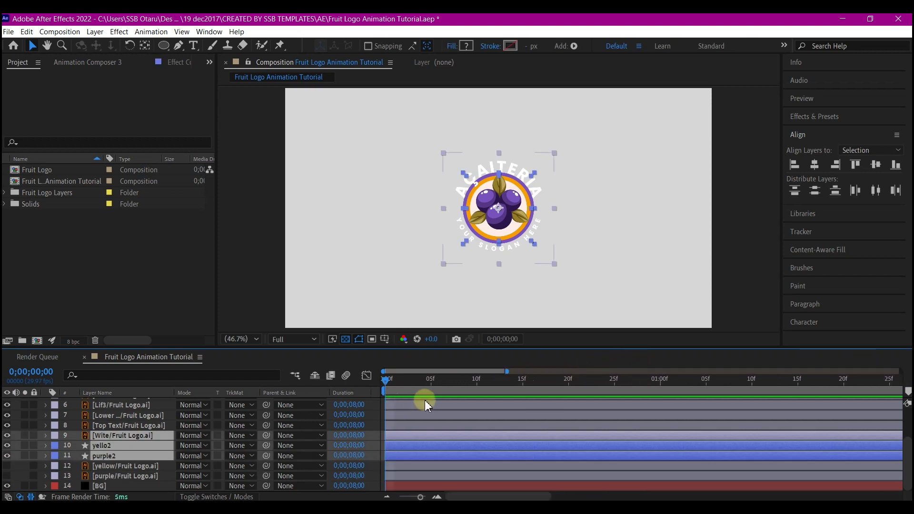
click(523, 382)
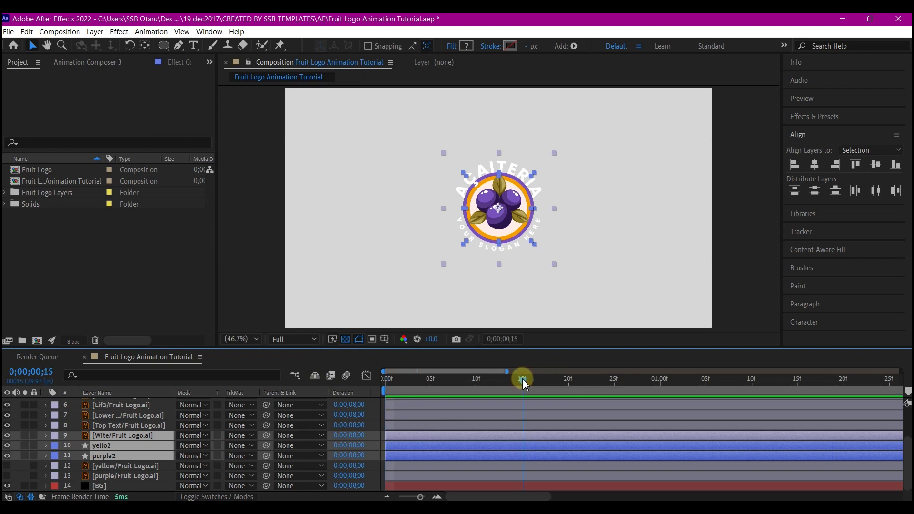
key(s)
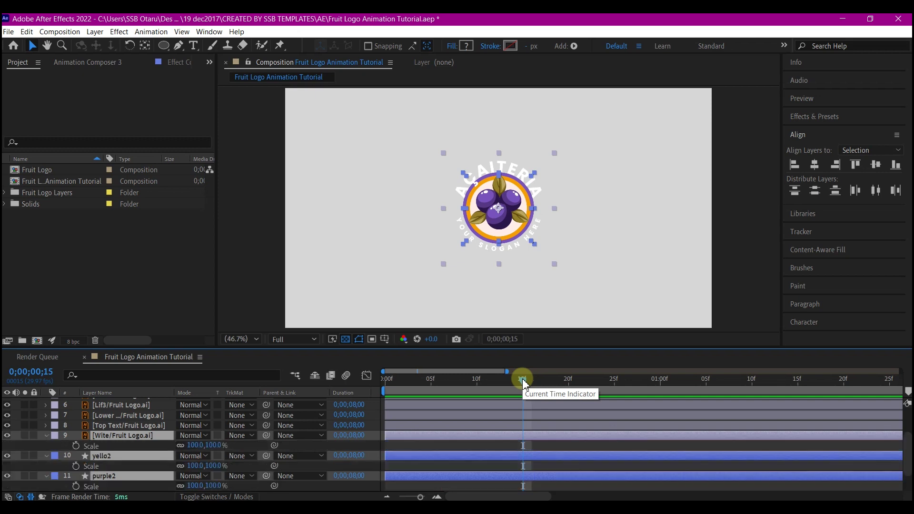
click(76, 446)
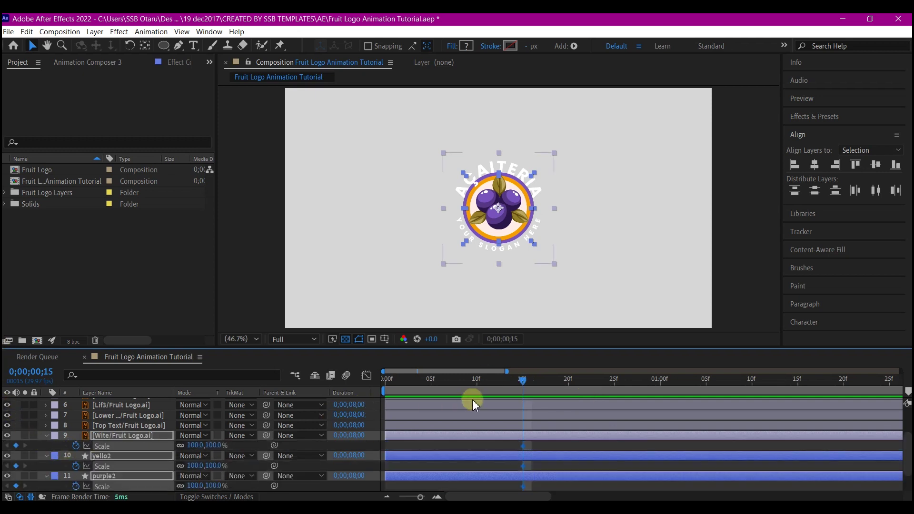
click(379, 384)
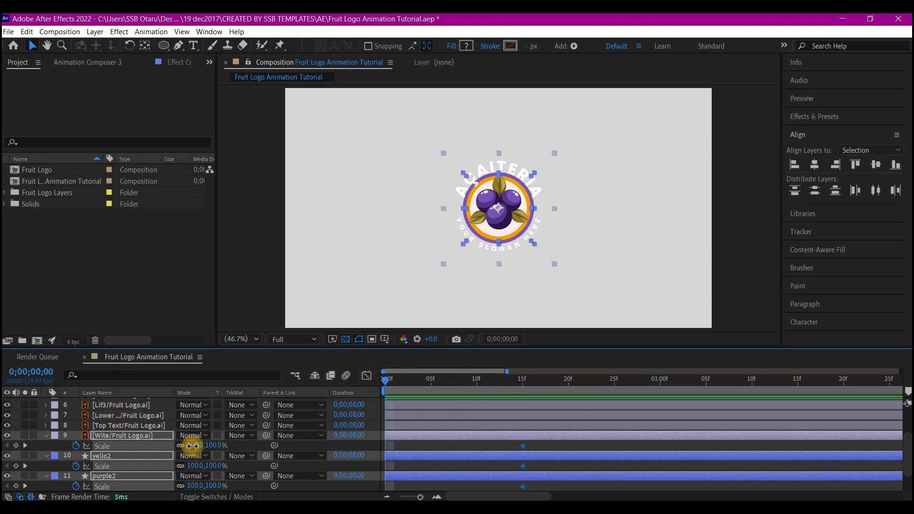
text(00)
key(Return)
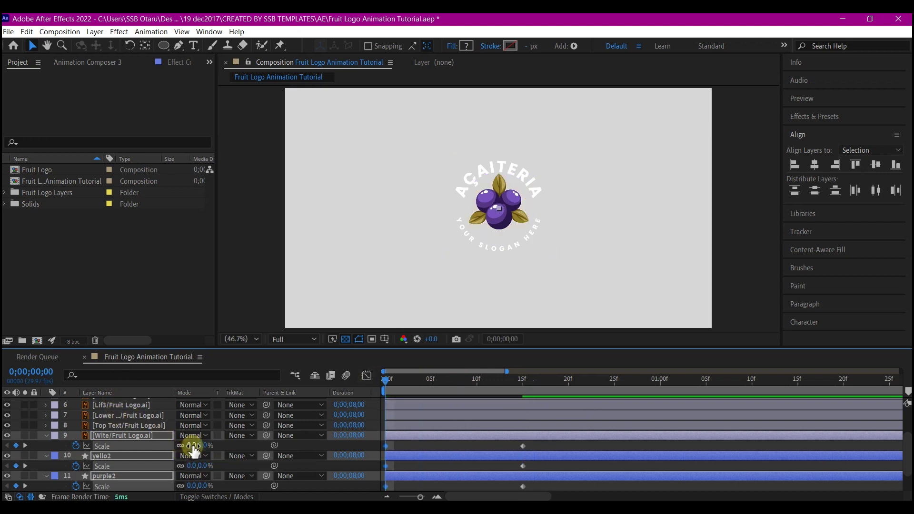
Apply Easy Ease to the three layers' Scale keyframes and sharpen their speed curves in the Graph Editor
scroll(195, 451, down, 3)
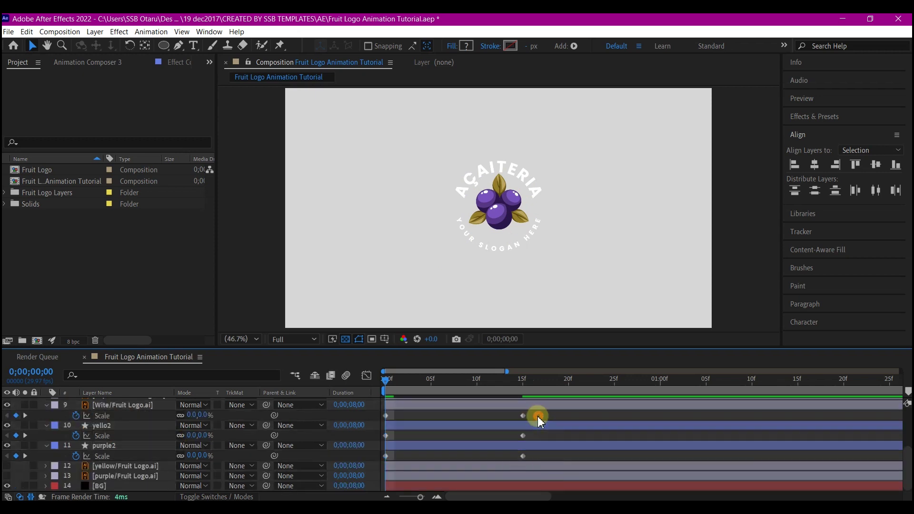
drag(537, 416, 379, 473)
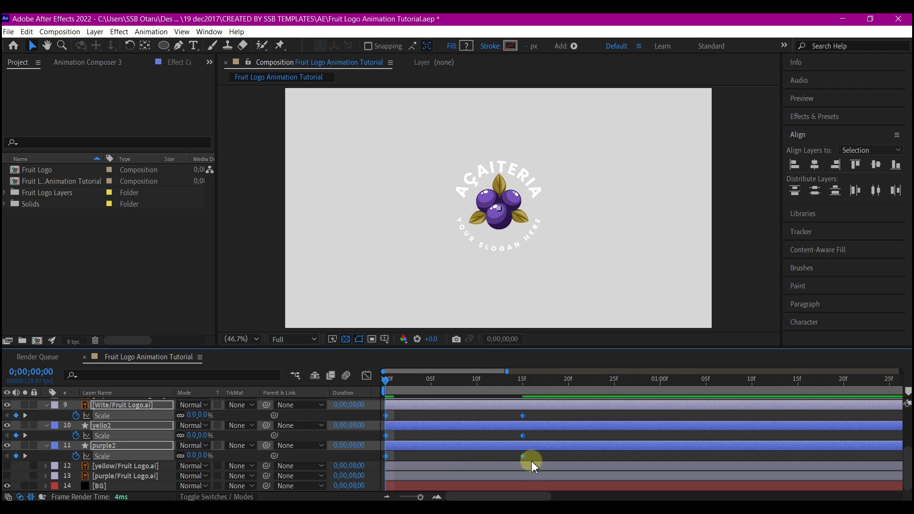
key(shift+F3)
drag(499, 468, 440, 470)
click(366, 376)
click(523, 435)
key(shift+F3)
click(367, 376)
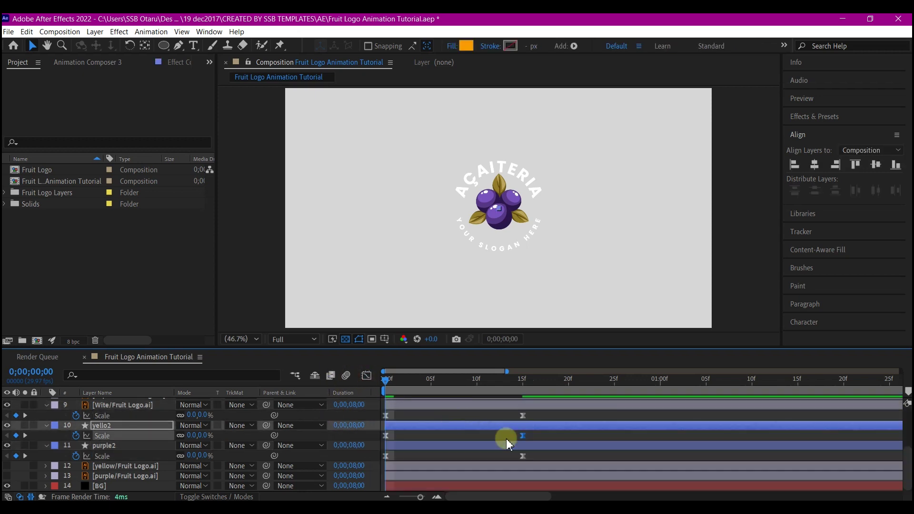
click(522, 455)
click(367, 375)
drag(502, 471, 436, 471)
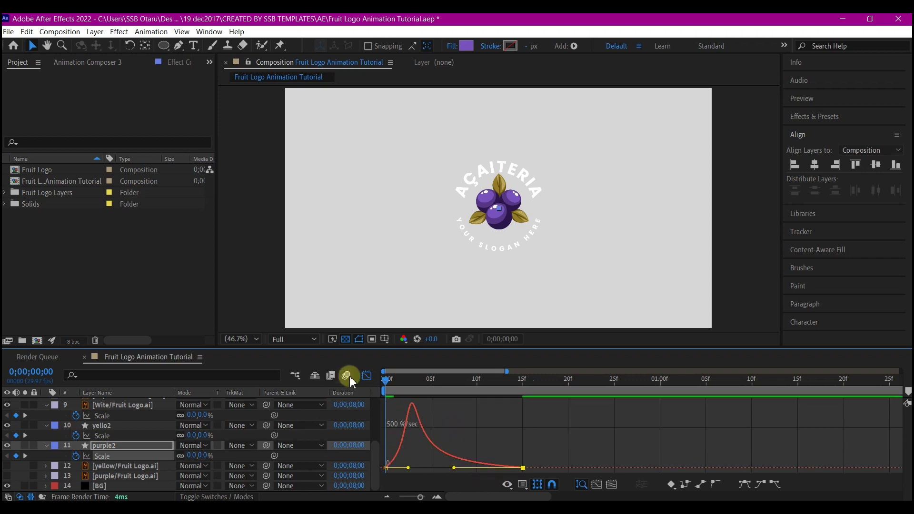
Delay yello2's pop-in a few frames, end the work area near 1 second, and preview
click(367, 375)
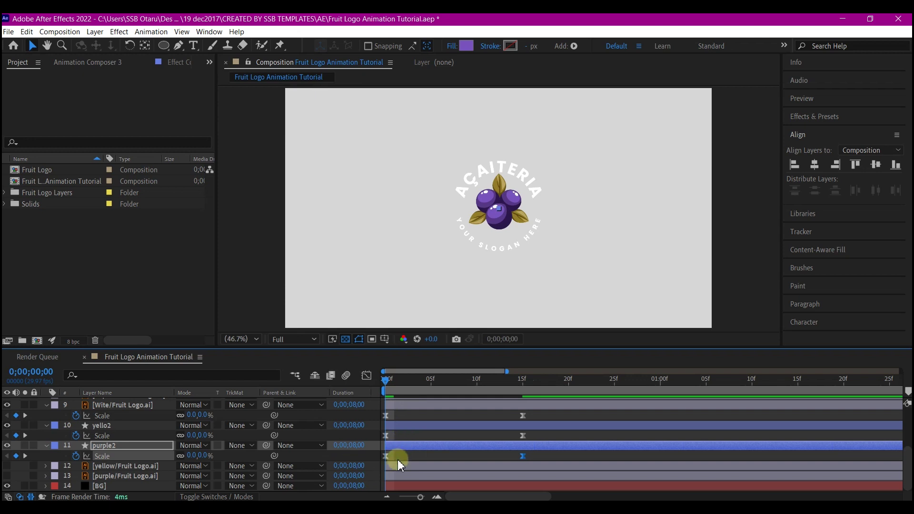
drag(406, 425, 527, 412)
drag(902, 390, 635, 390)
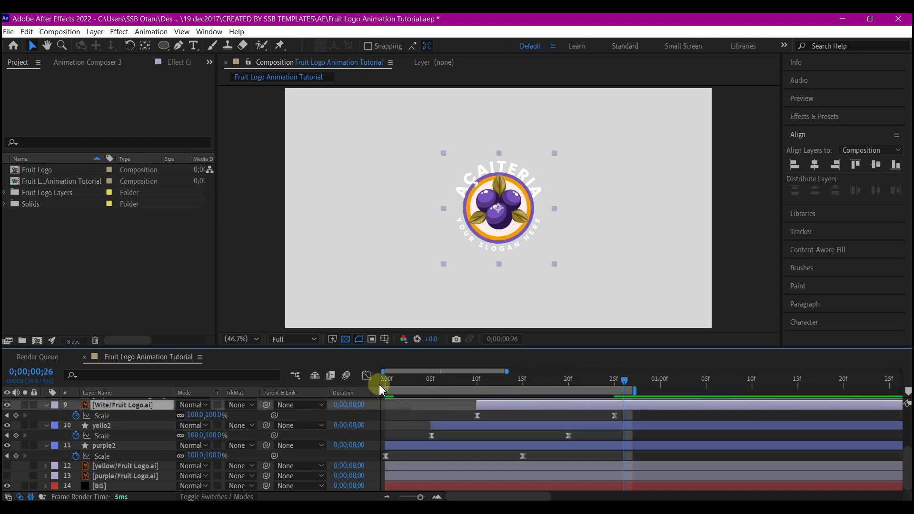
key(space)
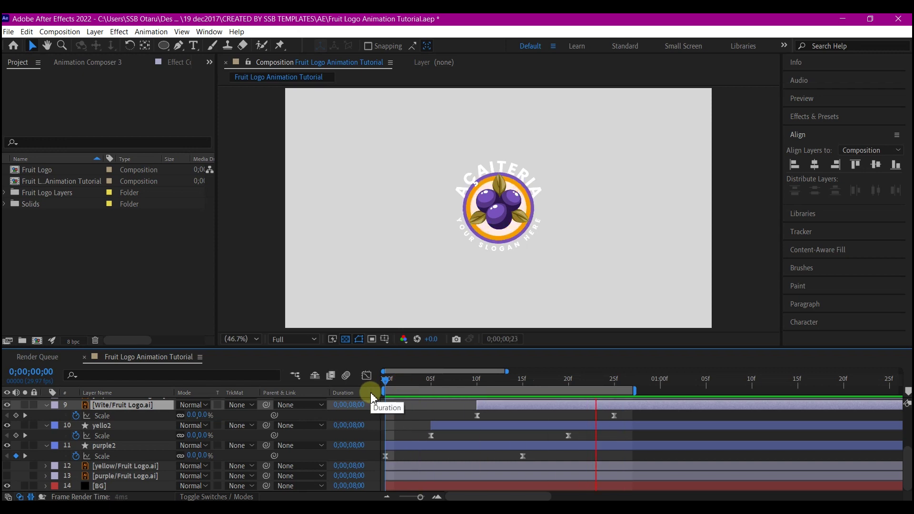
key(space)
scroll(463, 449, up, 3)
scroll(463, 448, up, 2)
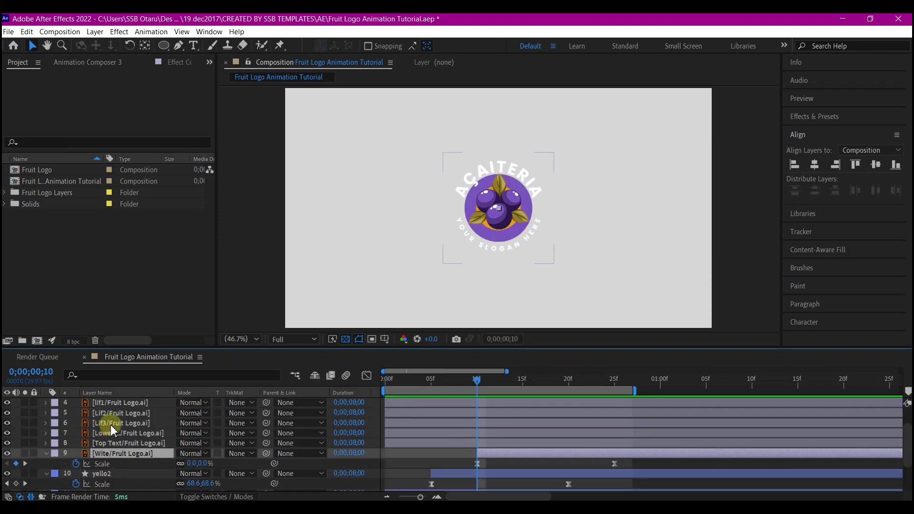
Keyframe Scale for berries F1, F2 and F3 from 0% at 0f to 100% at 15f
click(104, 403)
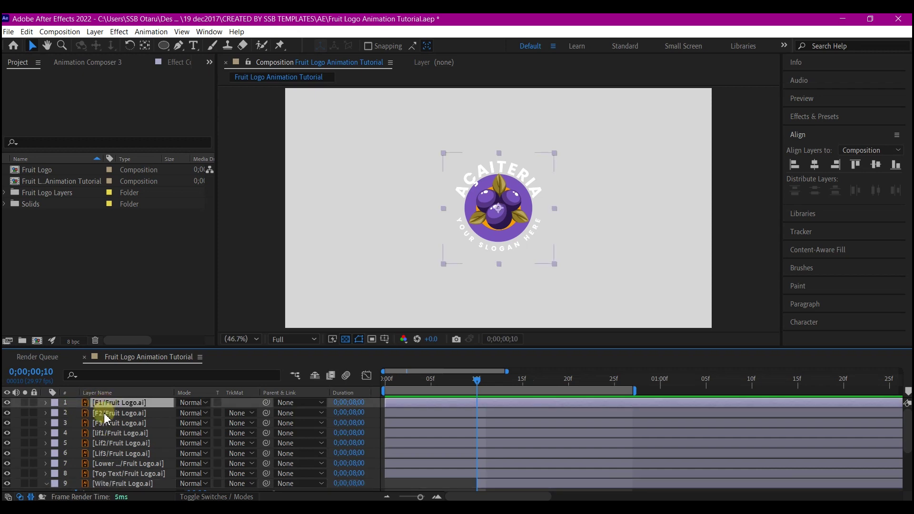
shift+click(104, 413)
shift+click(104, 423)
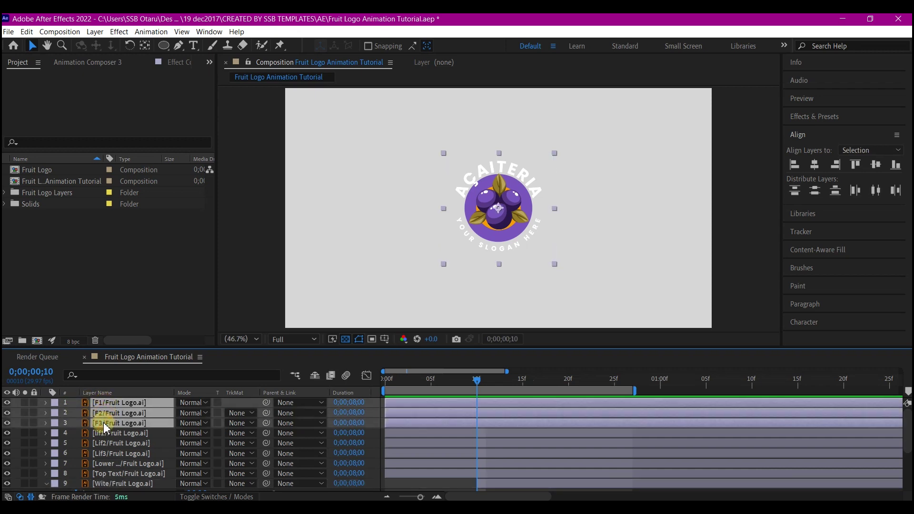
click(473, 384)
drag(474, 389, 508, 386)
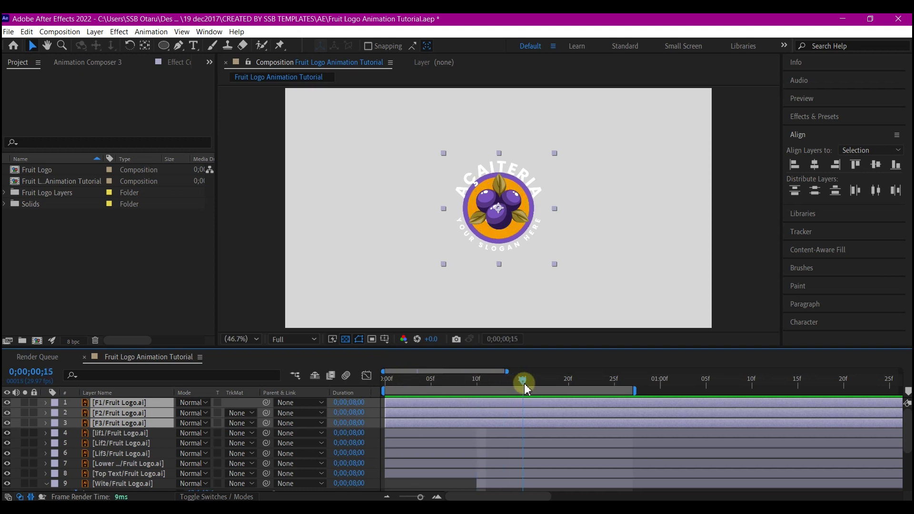
click(136, 455)
key(s)
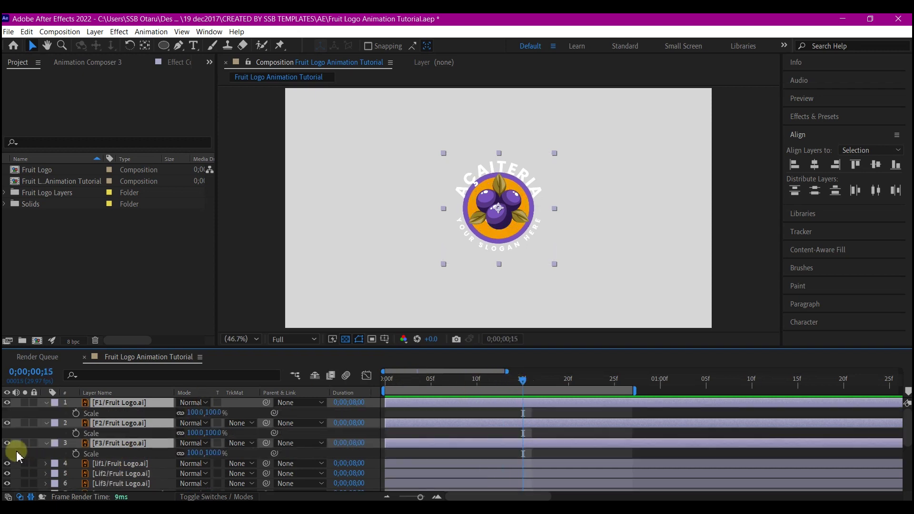
click(76, 413)
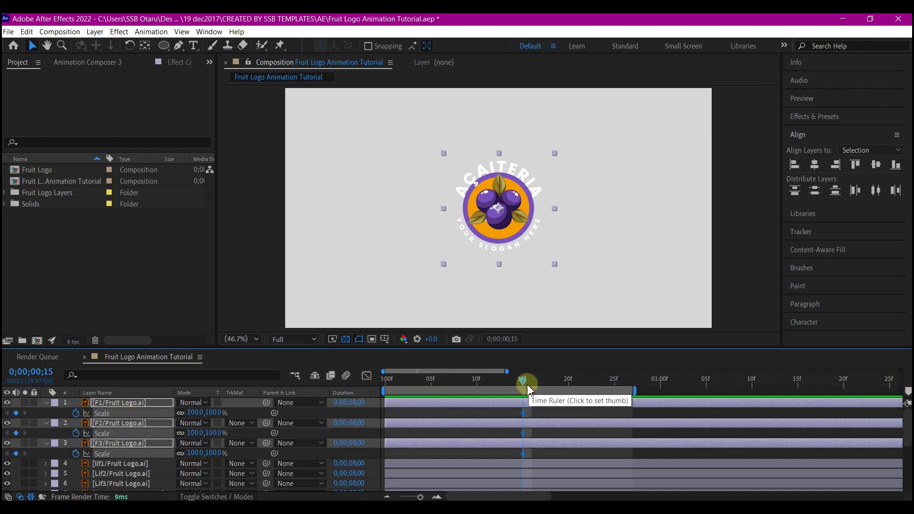
drag(524, 381, 383, 395)
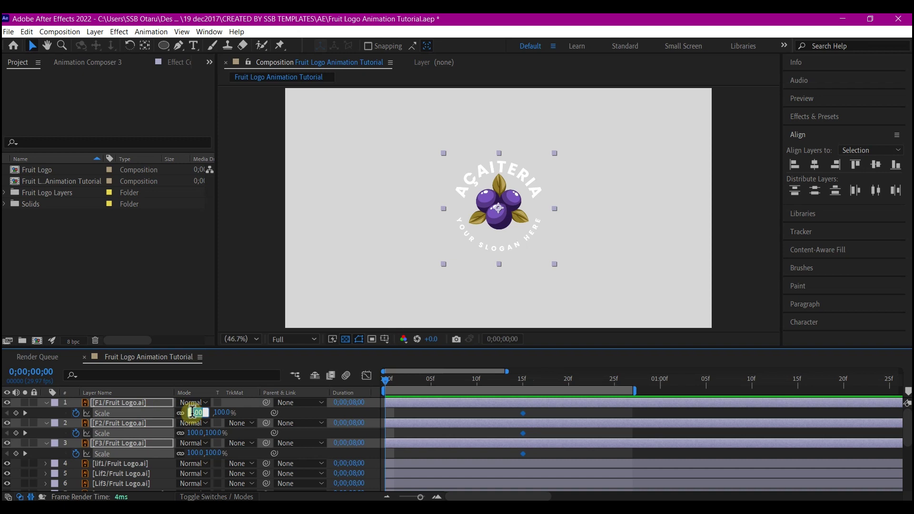
key(Return)
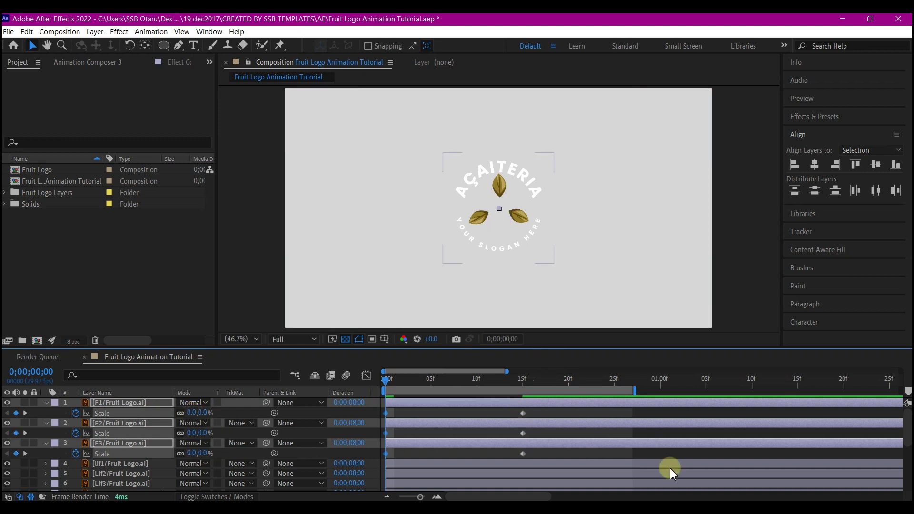
Strengthen the ease influence on the three berries' end Scale keyframes in the Graph Editor
drag(541, 413, 440, 470)
click(526, 433)
click(523, 413)
click(367, 375)
click(367, 375)
click(522, 432)
click(366, 376)
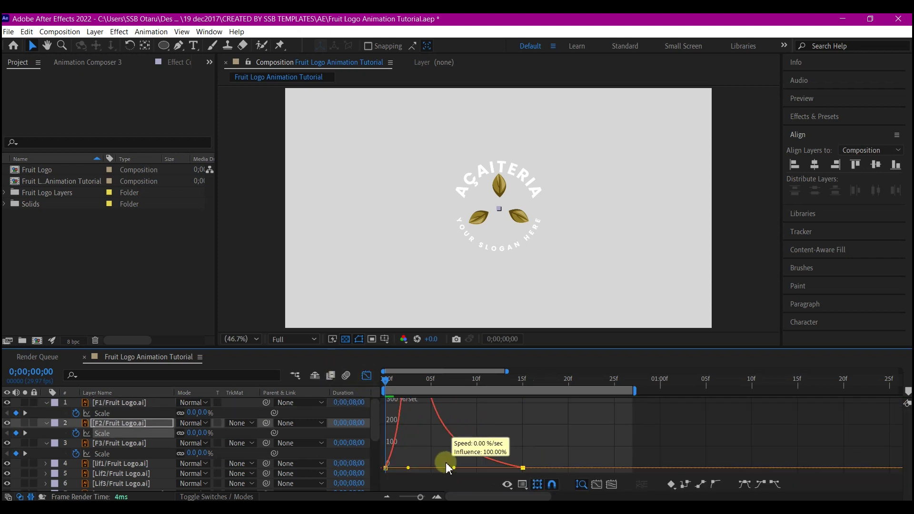
click(367, 375)
click(522, 454)
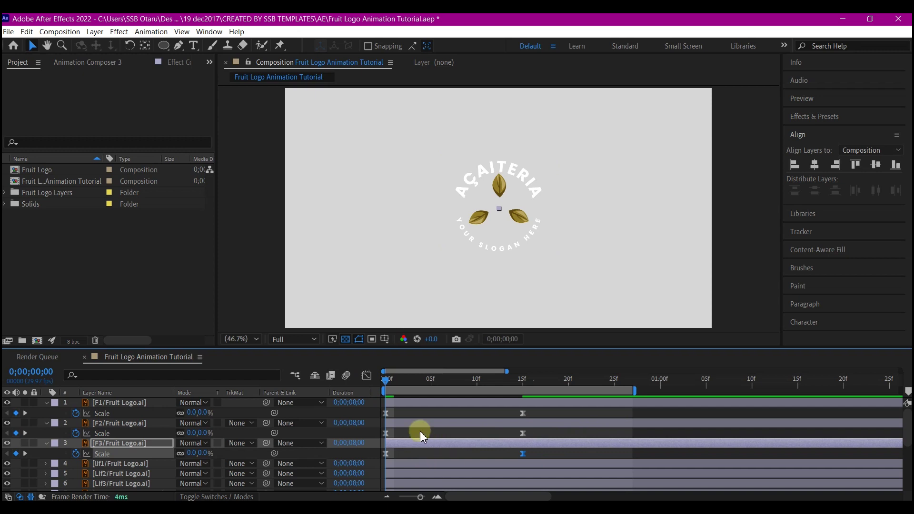
Delay the second berry's pop-in by a few frames and preview the logo from frame 0
drag(421, 431, 533, 417)
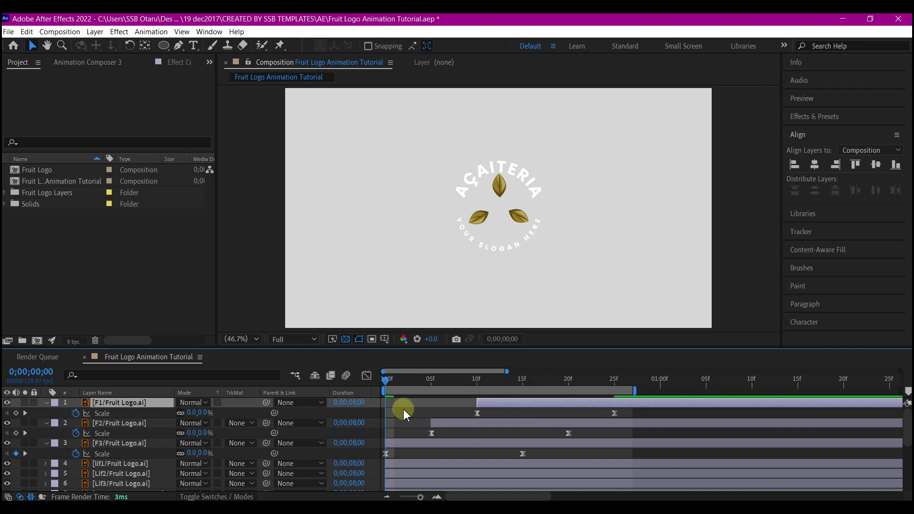
drag(402, 379, 382, 390)
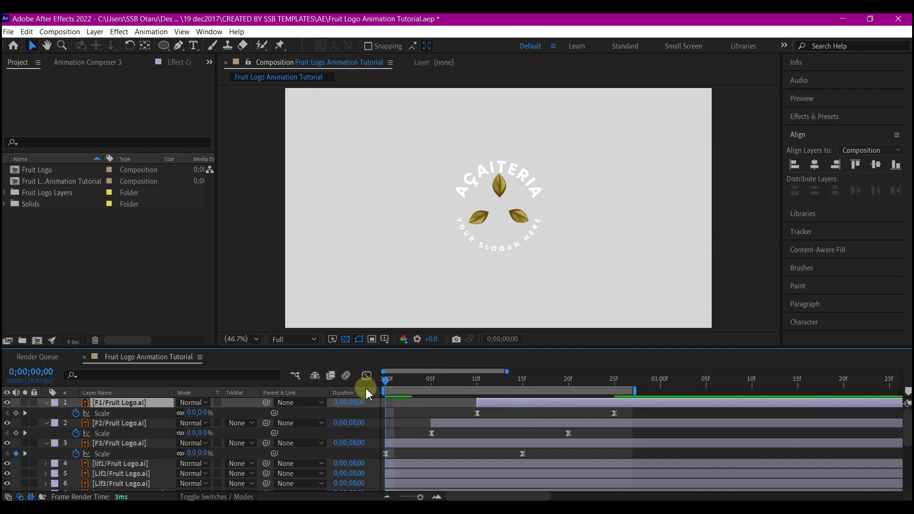
key(space)
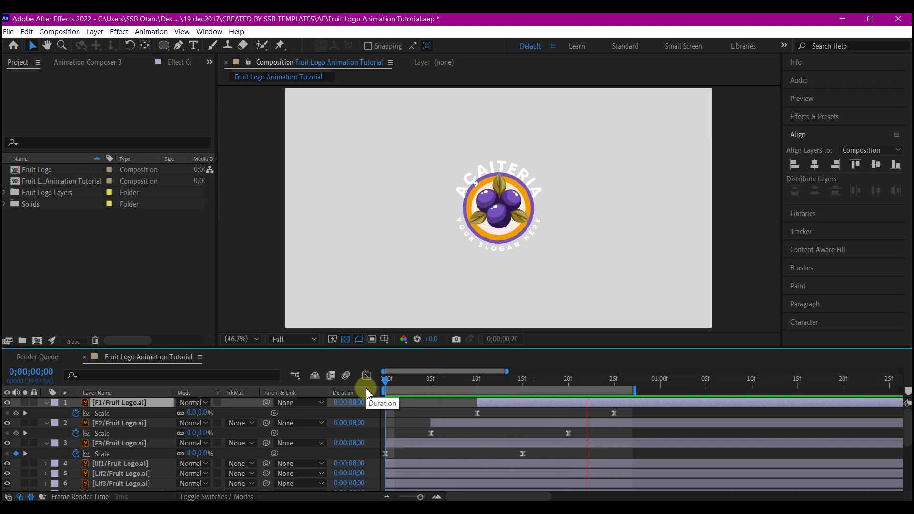
click(533, 466)
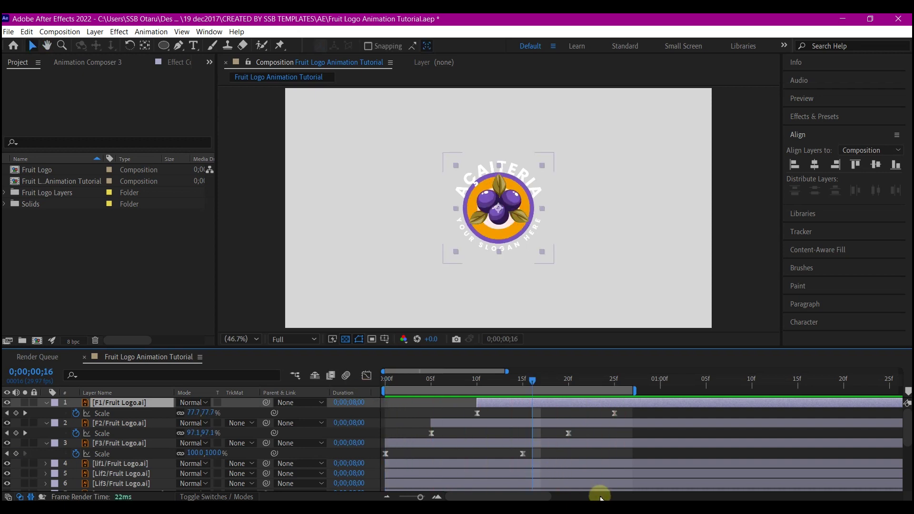
Save the project and select the first leaf layer
scroll(134, 456, down, 3)
key(ctrl+s)
click(122, 434)
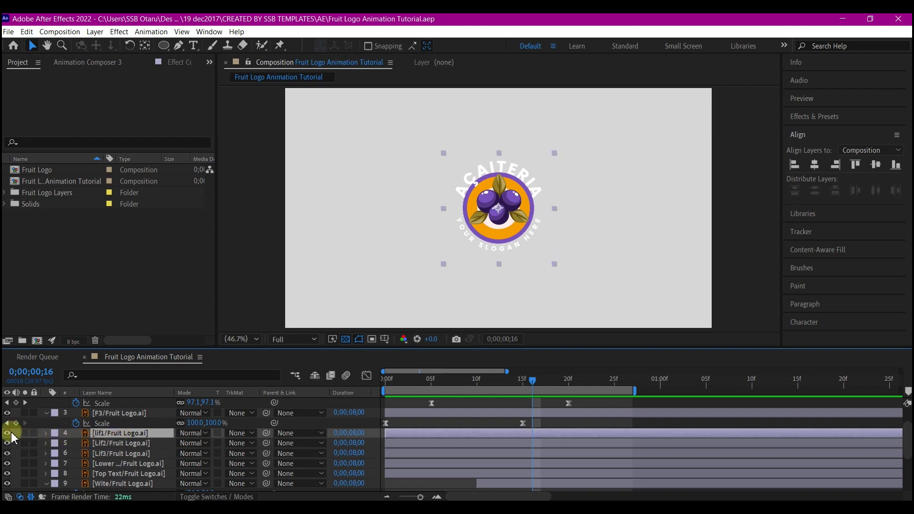
click(8, 435)
click(8, 434)
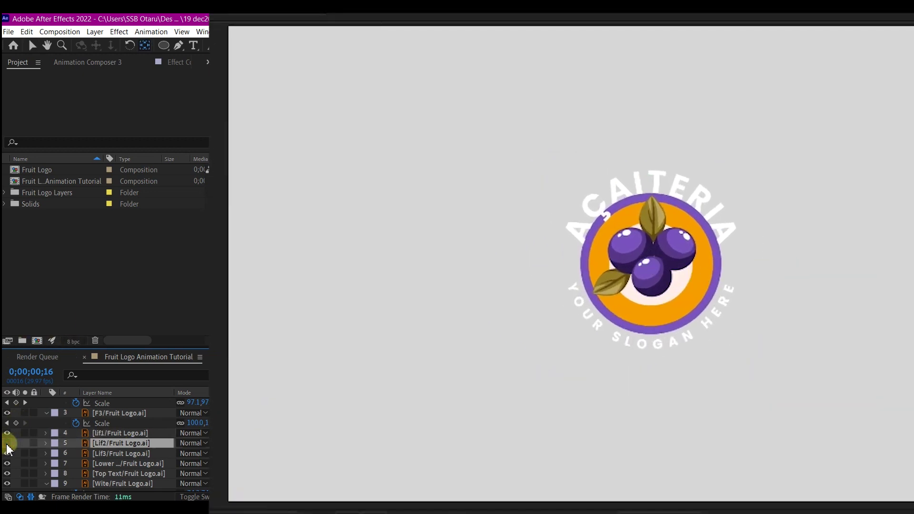
click(480, 171)
drag(614, 197, 669, 266)
click(106, 463)
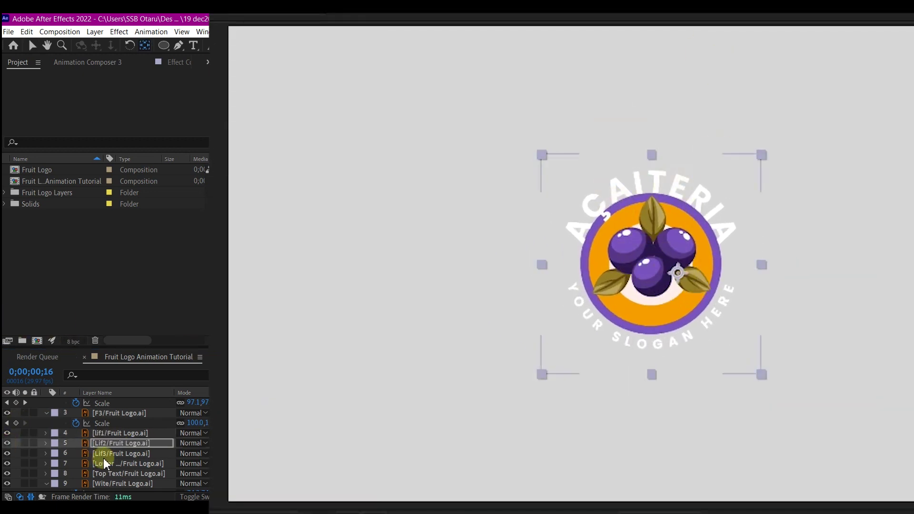
click(8, 453)
click(8, 453)
click(655, 246)
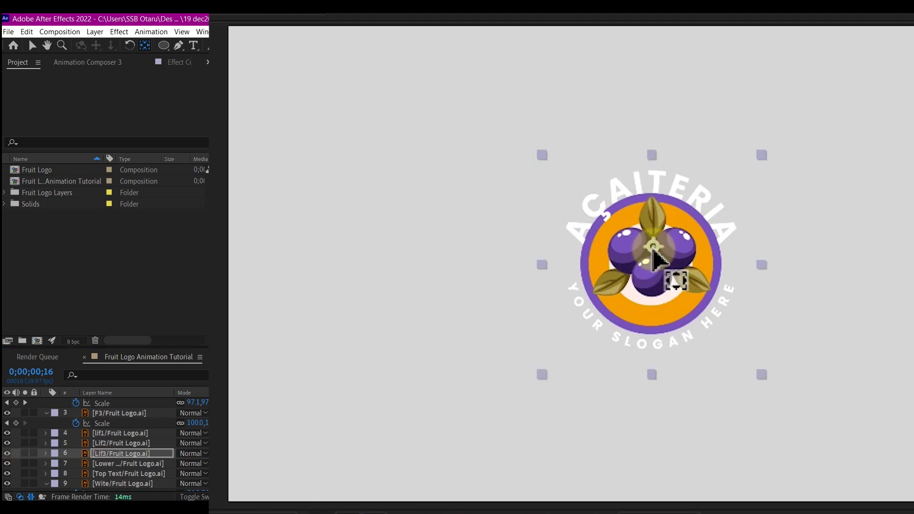
click(104, 458)
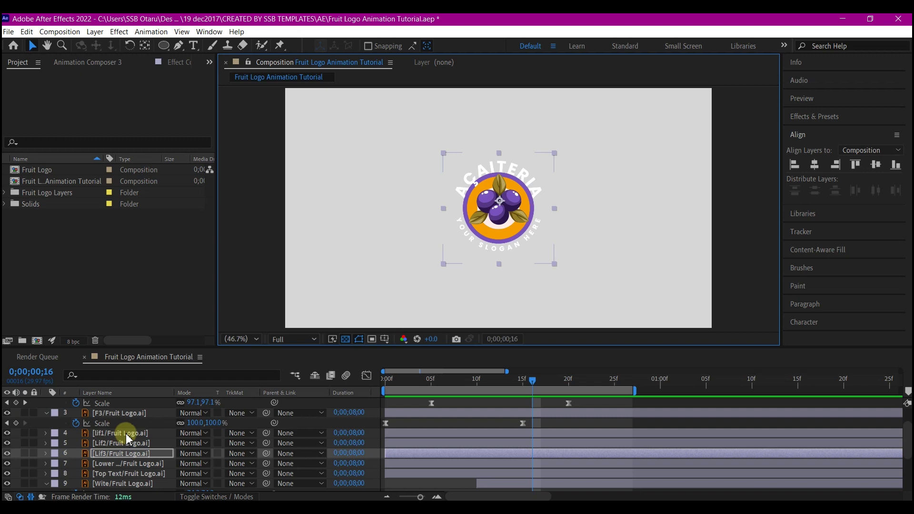
ctrl+click(126, 432)
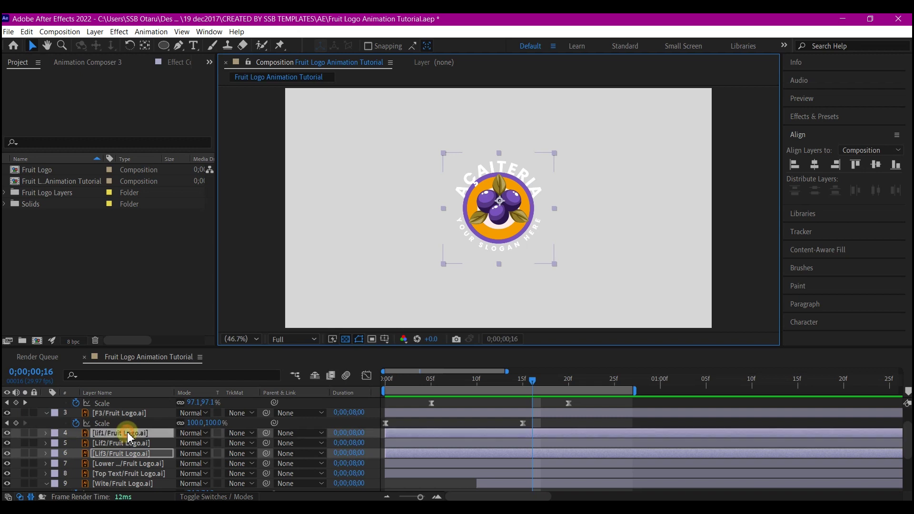
Key the three leaves' Scale at 100% on frame 15, 0% on frame 0, and 183.7% on frame 10
ctrl+click(122, 443)
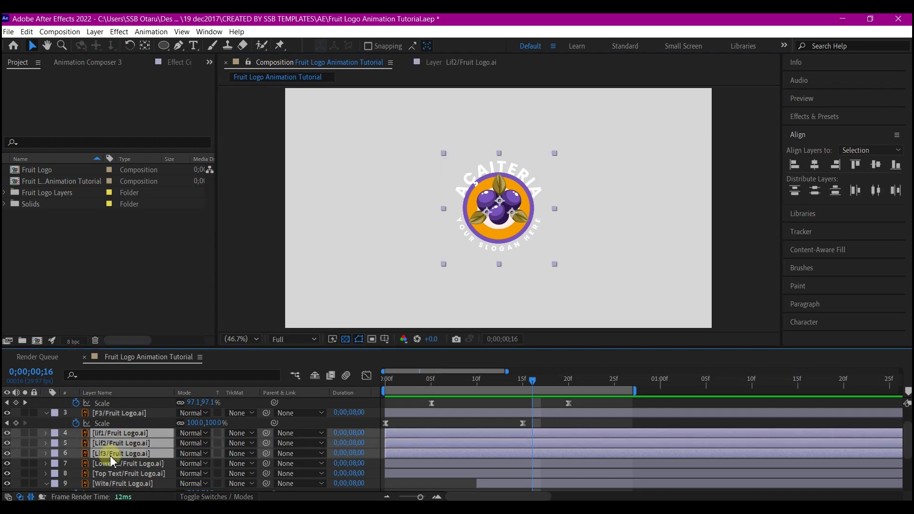
key(s)
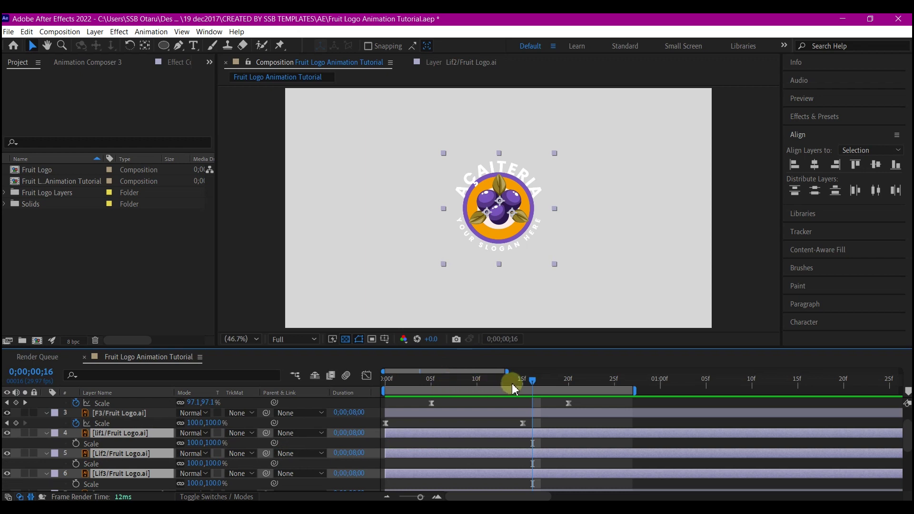
drag(532, 388, 522, 384)
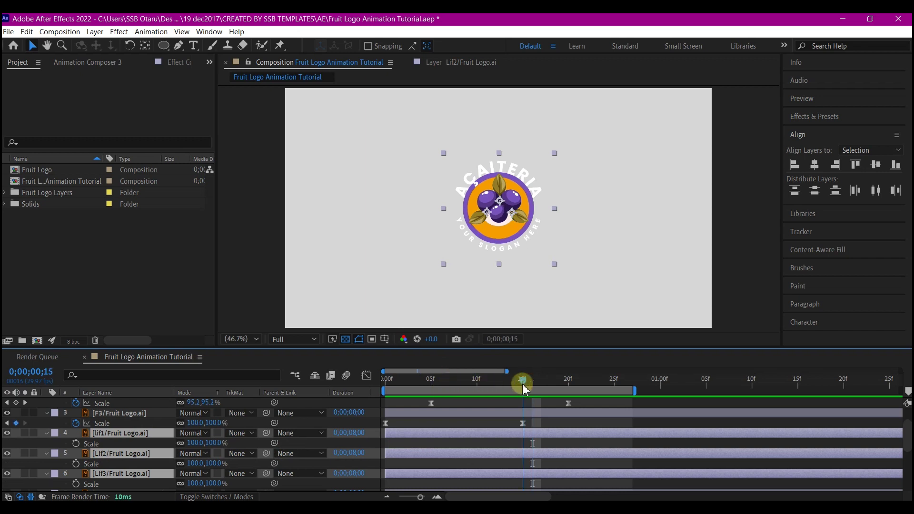
click(76, 443)
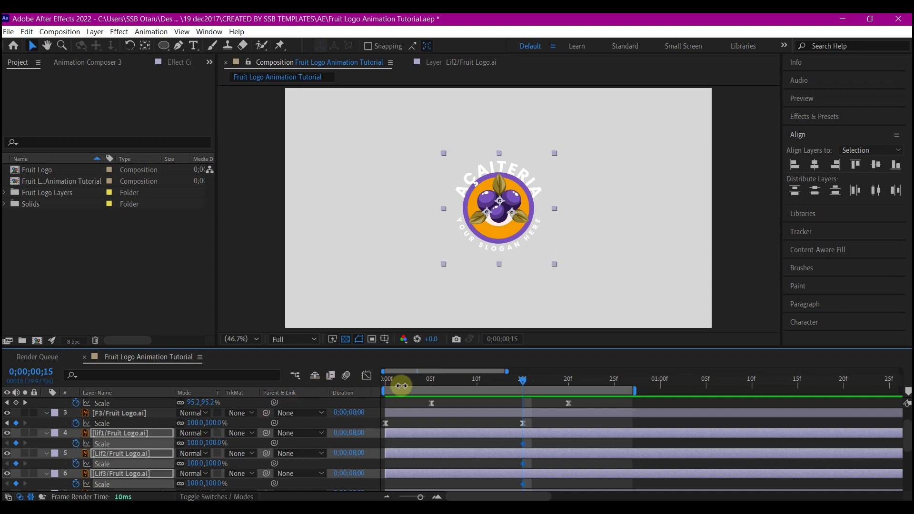
drag(403, 387, 384, 380)
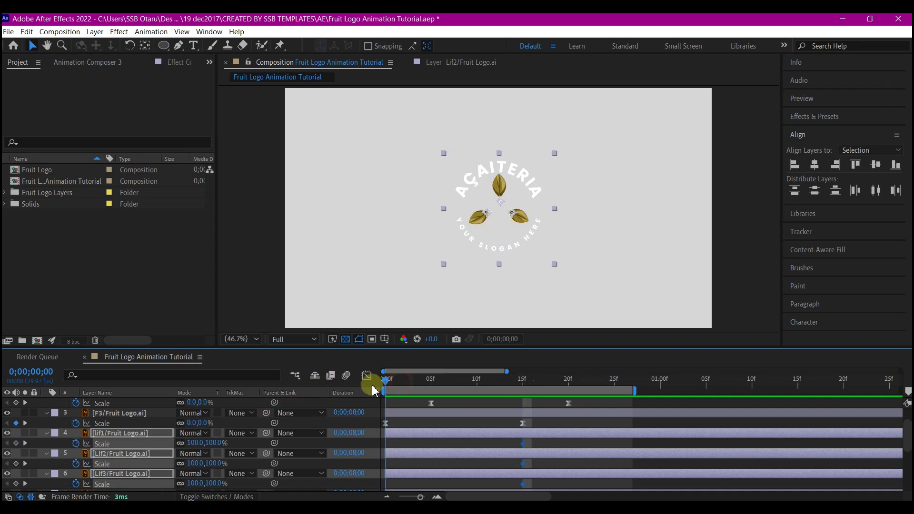
click(196, 446)
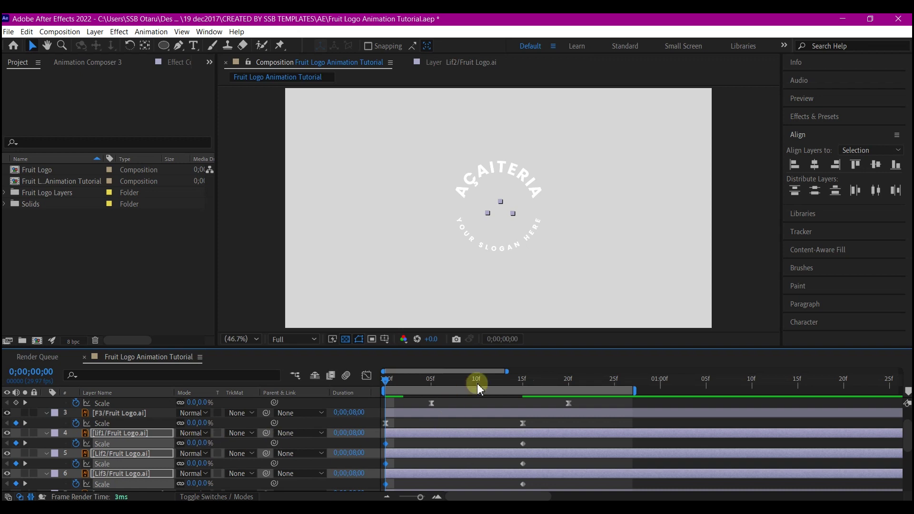
drag(387, 385, 478, 389)
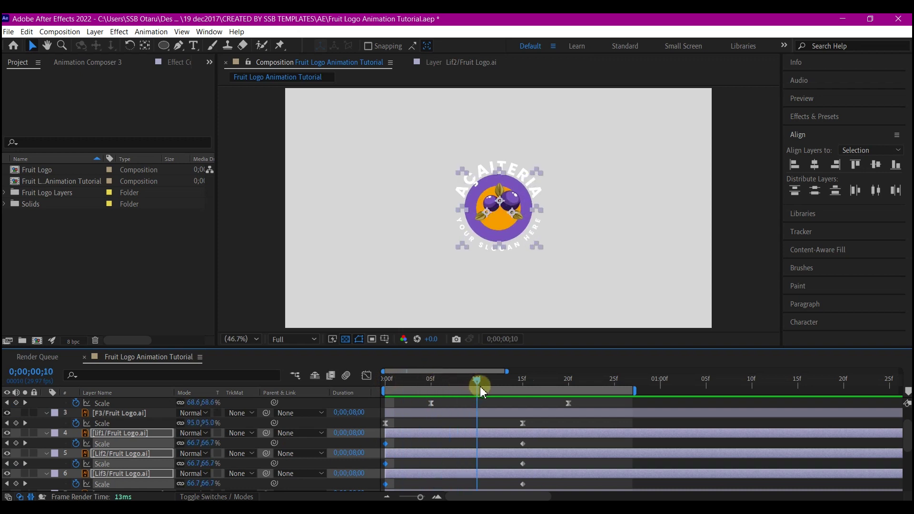
click(423, 438)
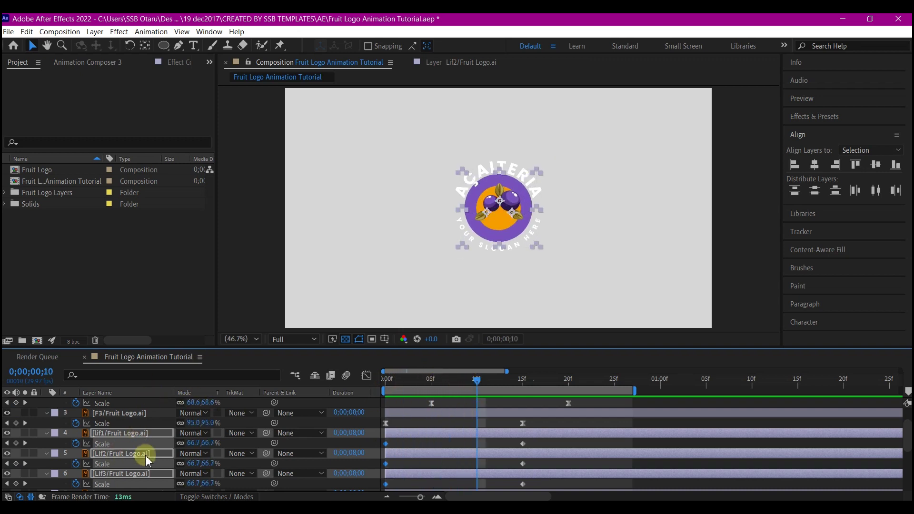
drag(192, 443, 254, 436)
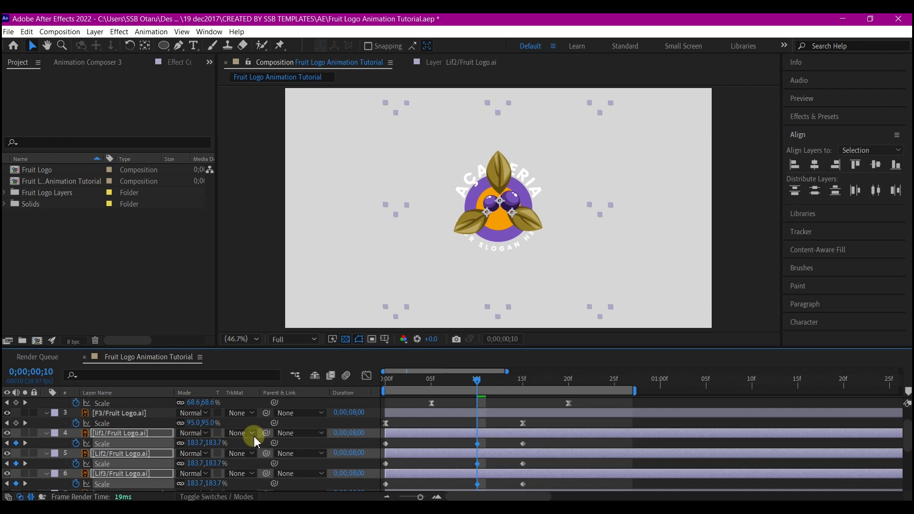
Stagger the leaf scale keyframes: Lif3 from about 4f, Lif2 about 9f, lif1 at 10f
scroll(509, 452, down, 1)
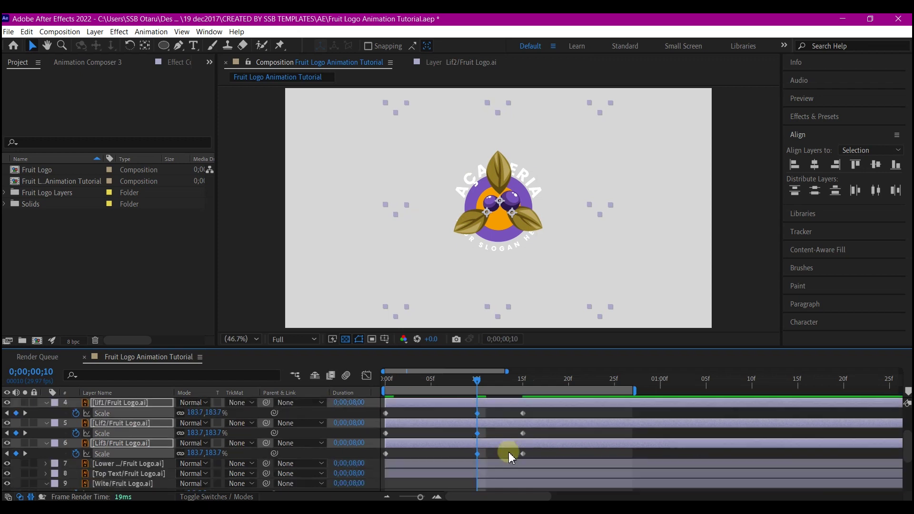
scroll(508, 452, up, 1)
drag(546, 439, 378, 494)
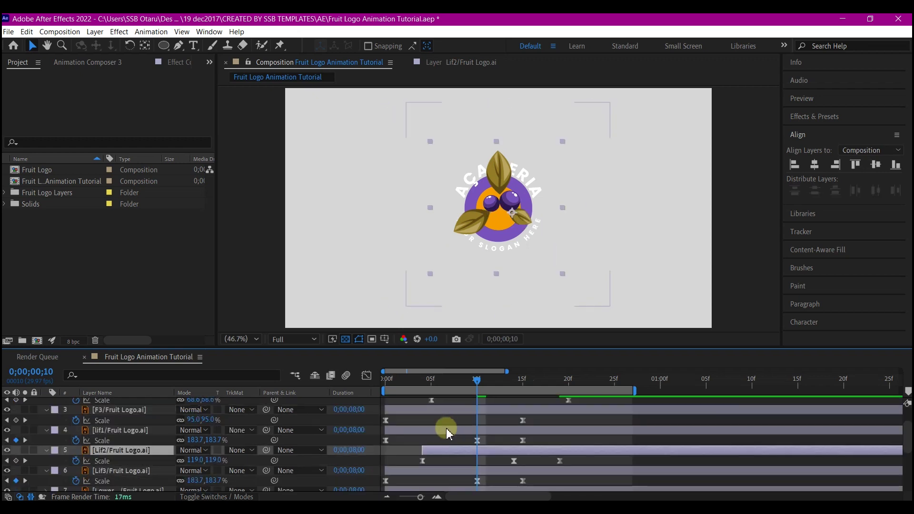
drag(446, 427, 533, 432)
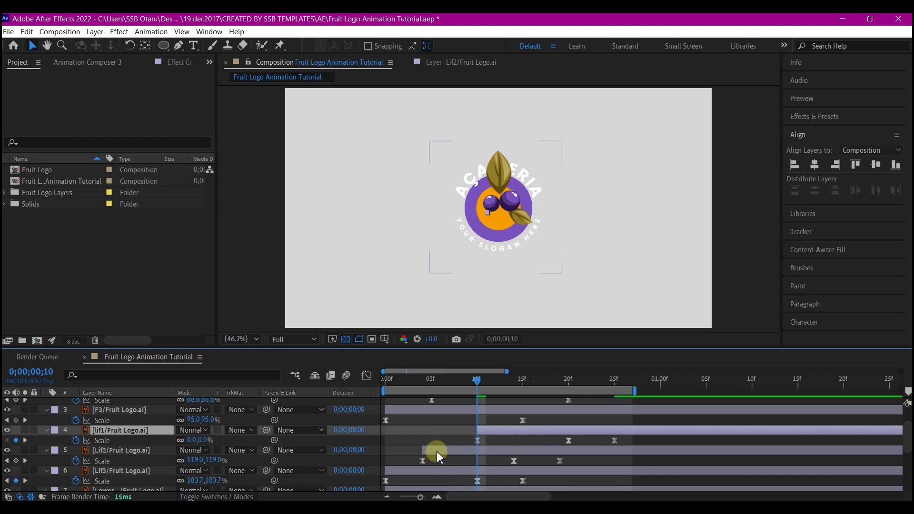
drag(434, 450, 444, 449)
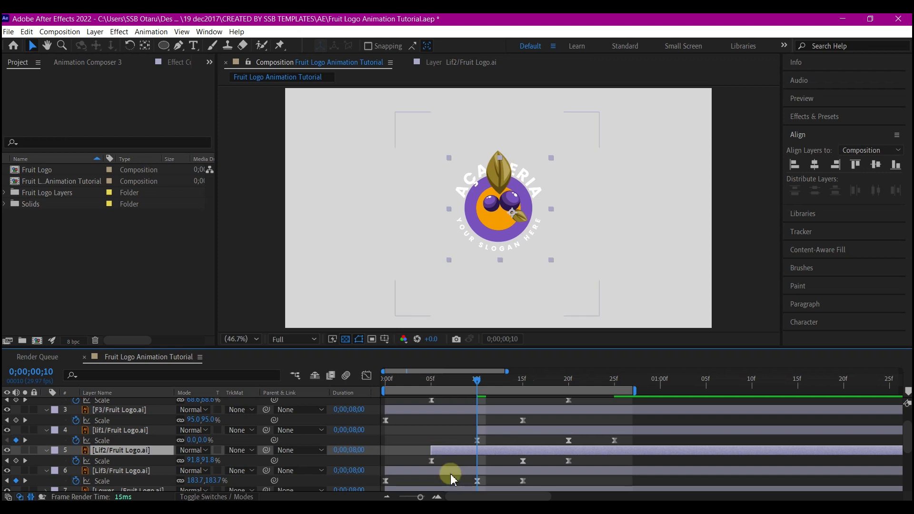
shift+click(450, 471)
drag(462, 450, 501, 454)
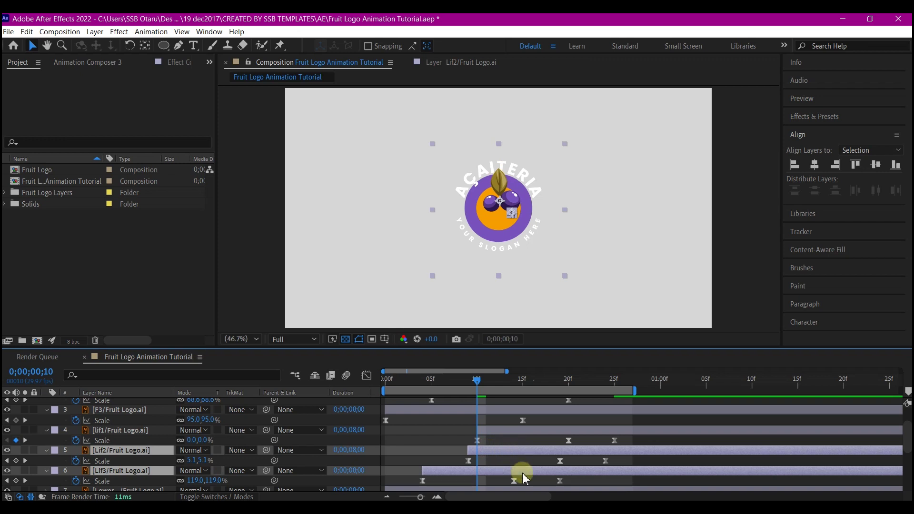
scroll(518, 469, down, 1)
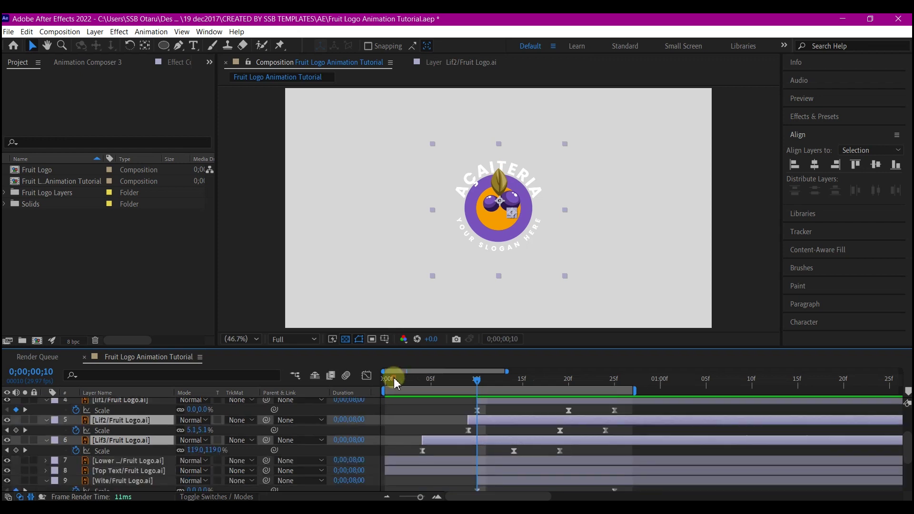
click(394, 379)
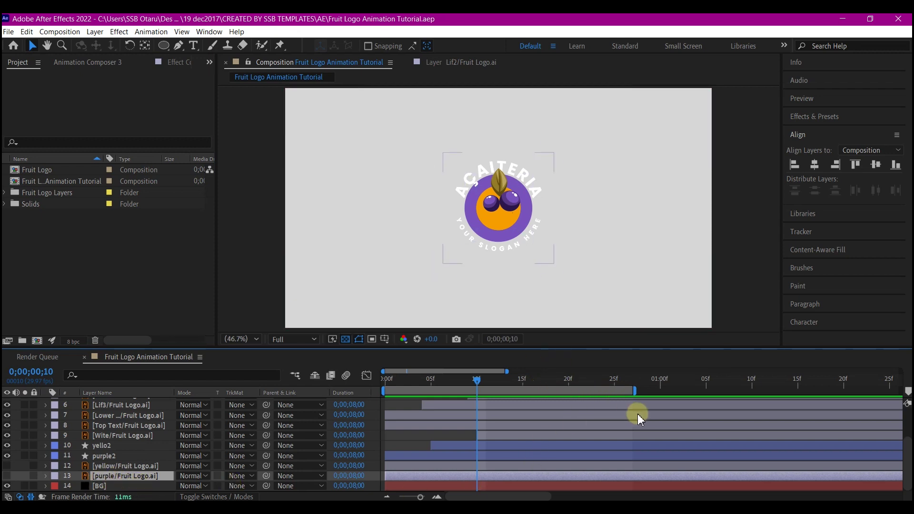
Unhide the purple/Fruit Logo.ai layer, hide the guides, and key its Scale at 100% on frame 15
click(524, 379)
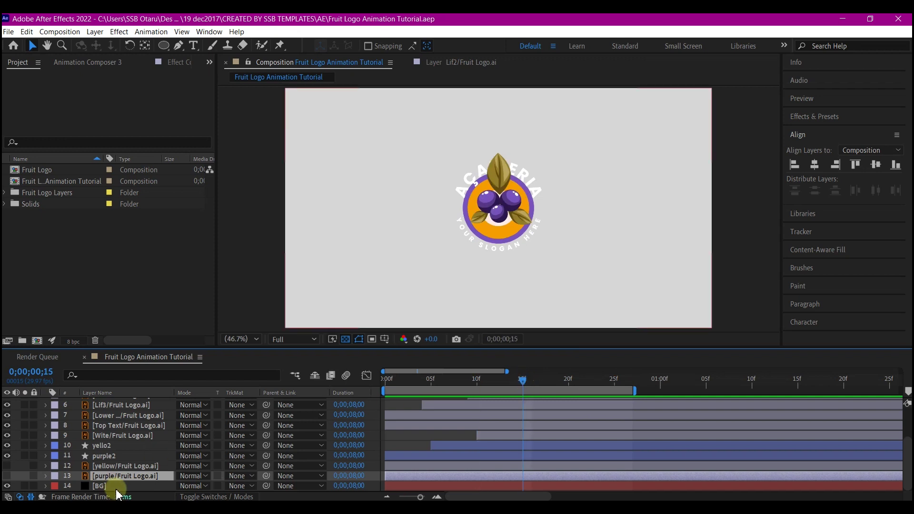
key(s)
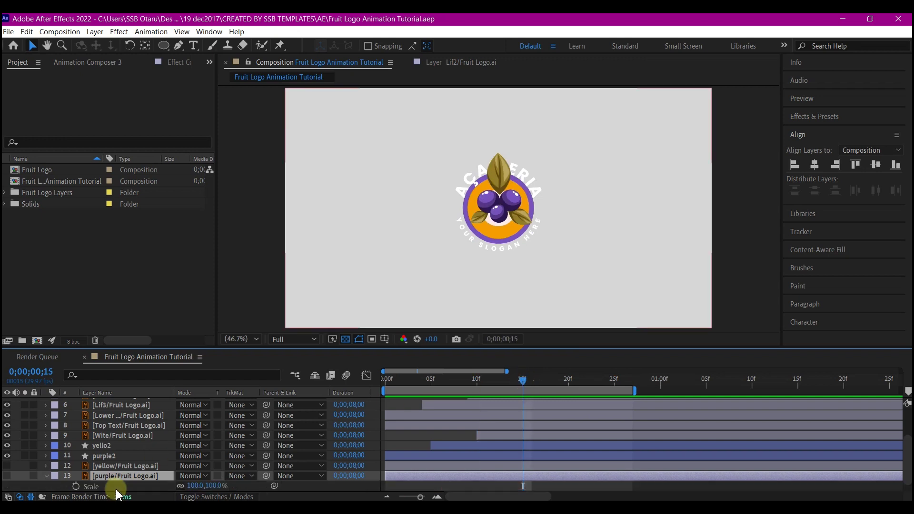
click(7, 476)
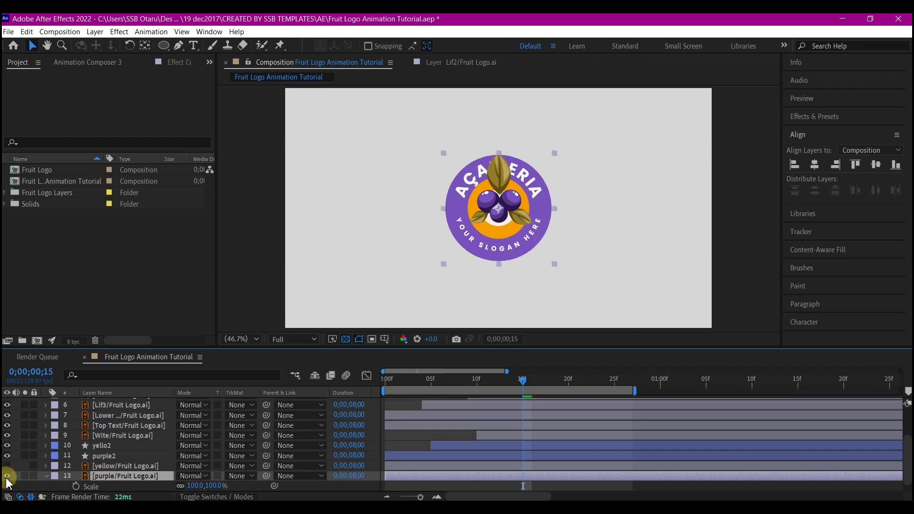
key(apostrophe)
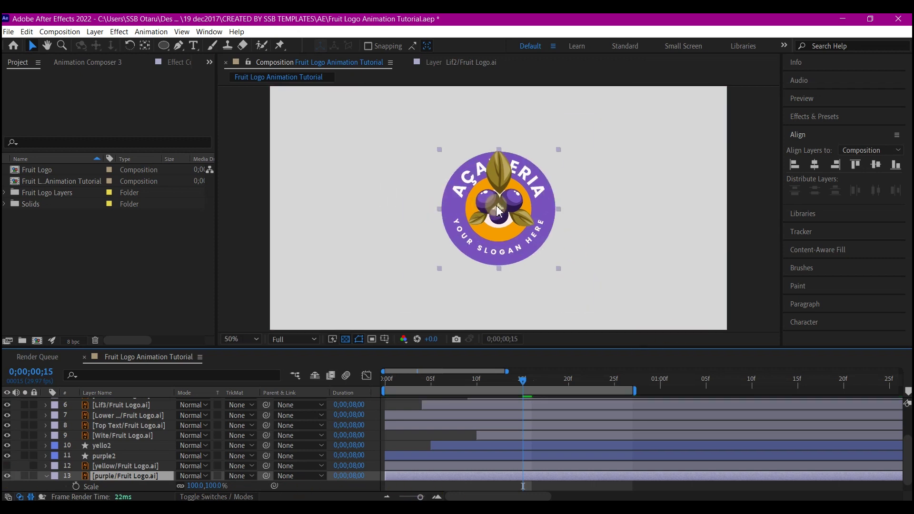
scroll(498, 210, up, 2)
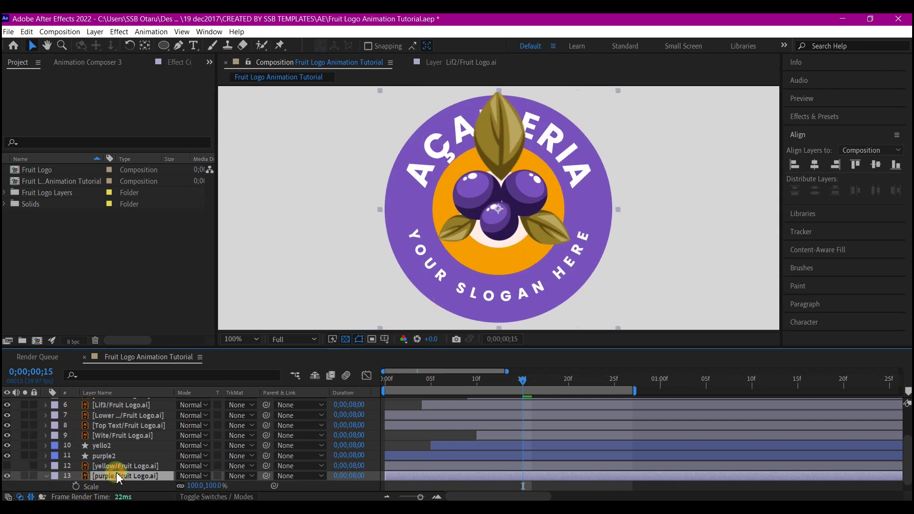
click(75, 486)
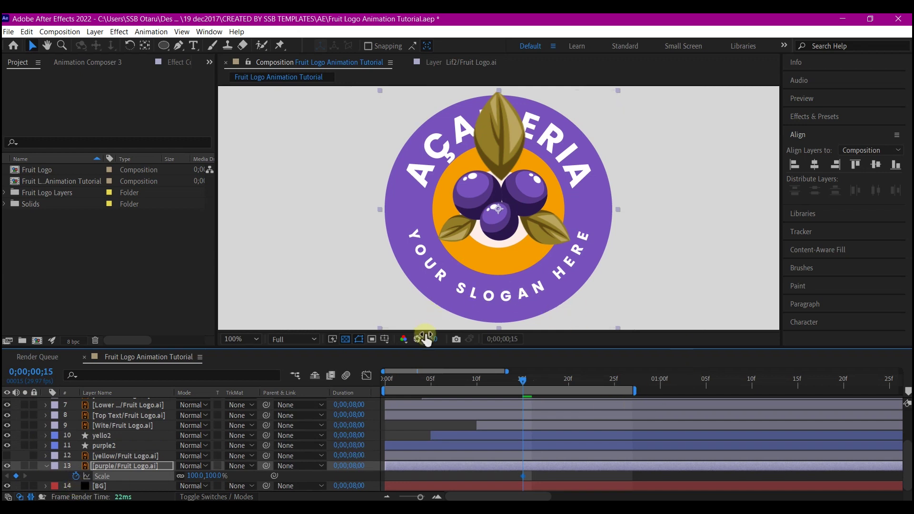
drag(401, 380, 373, 379)
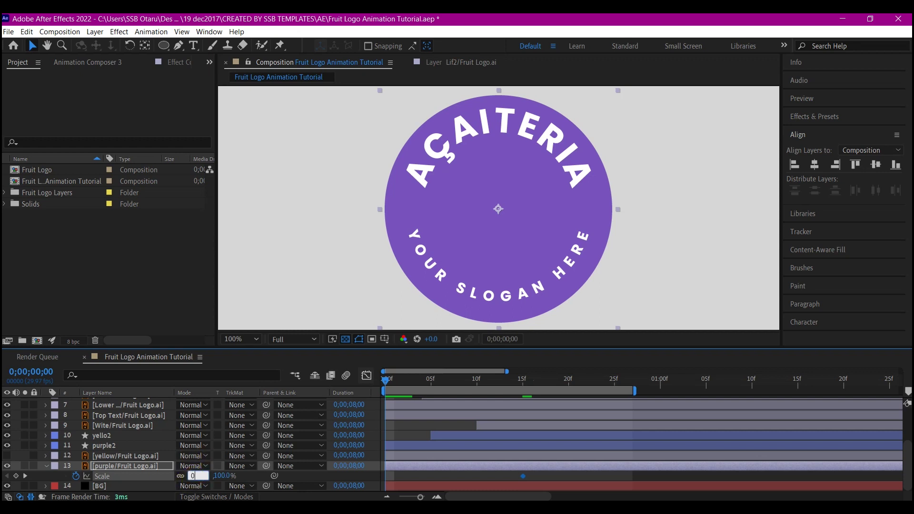
Key the purple circle at 0% on frame 0, ease it, shift it to start near 19f, and preview
key(Return)
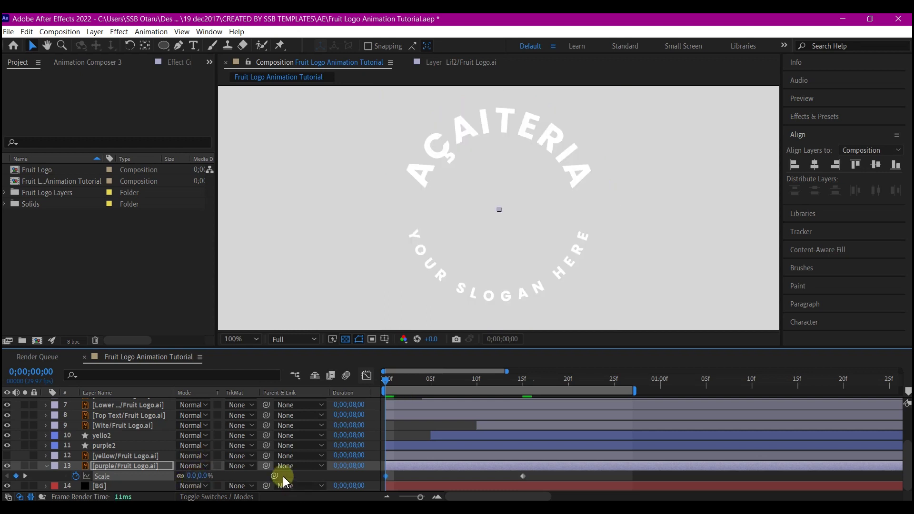
drag(543, 473, 369, 488)
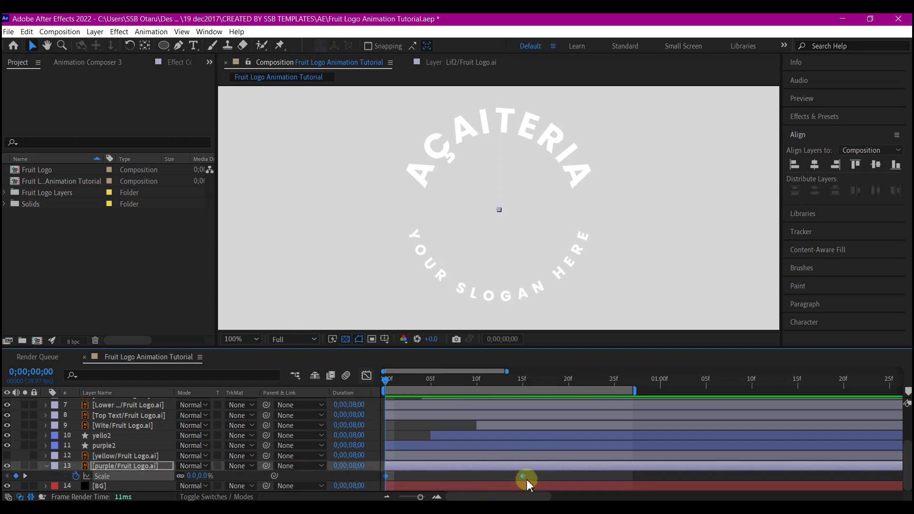
key(F9)
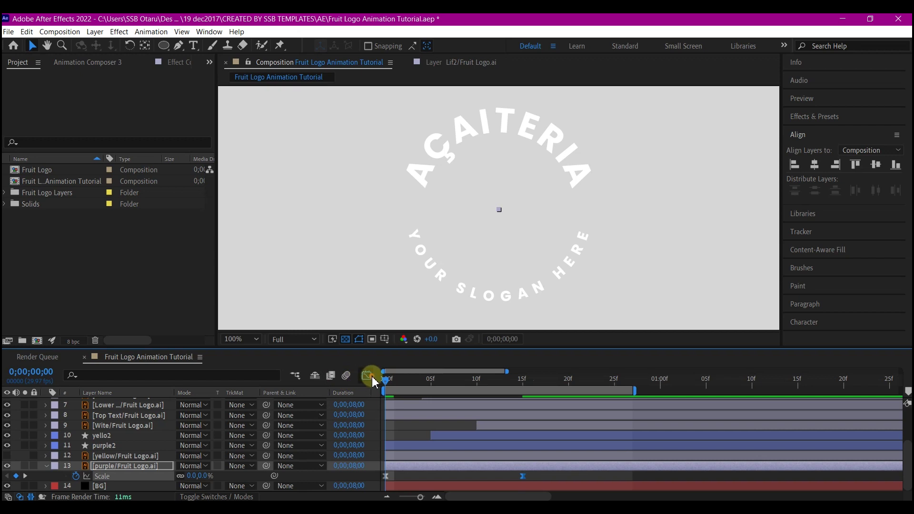
click(367, 376)
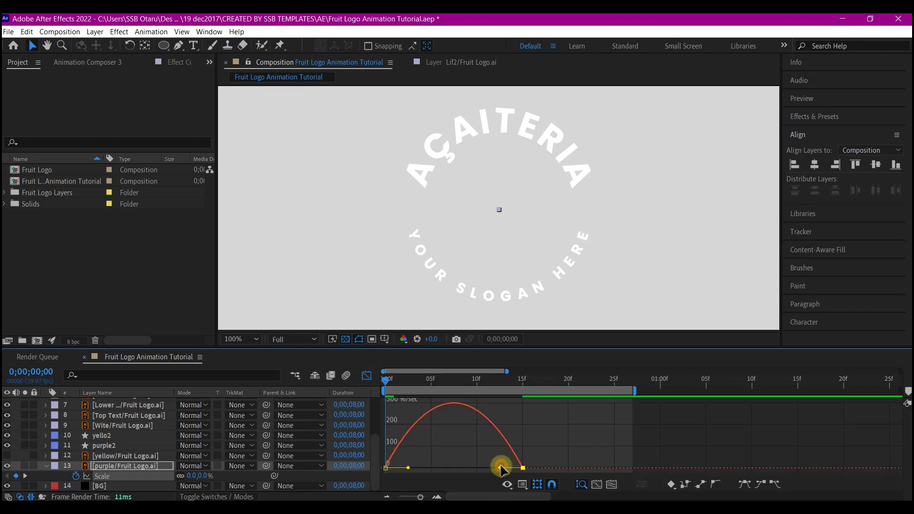
drag(500, 467, 454, 471)
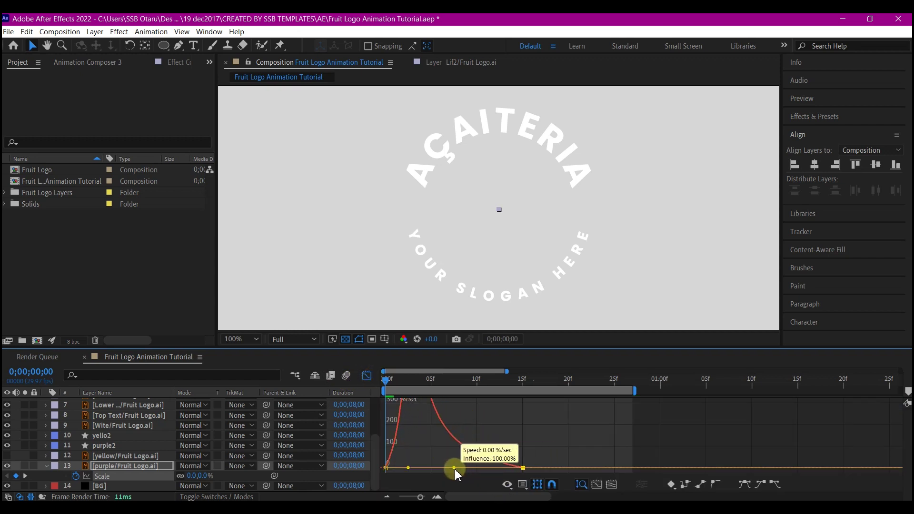
click(366, 375)
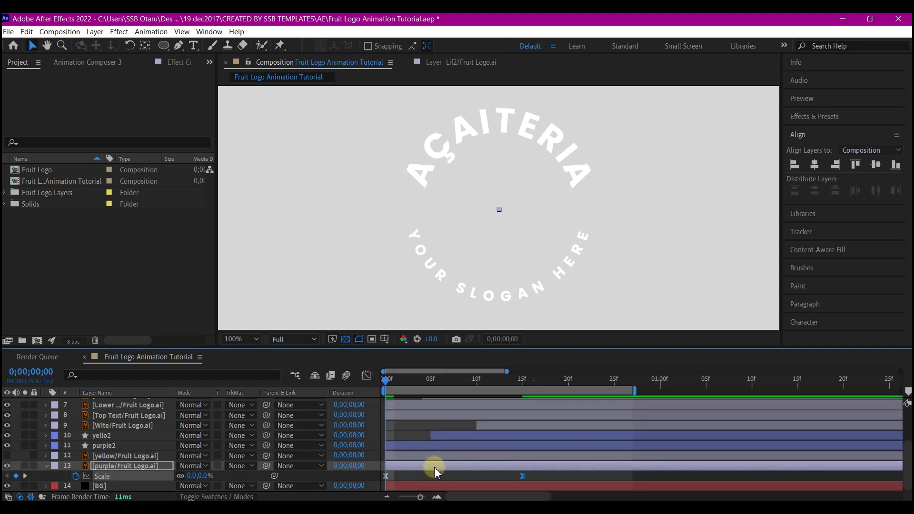
drag(434, 466, 606, 460)
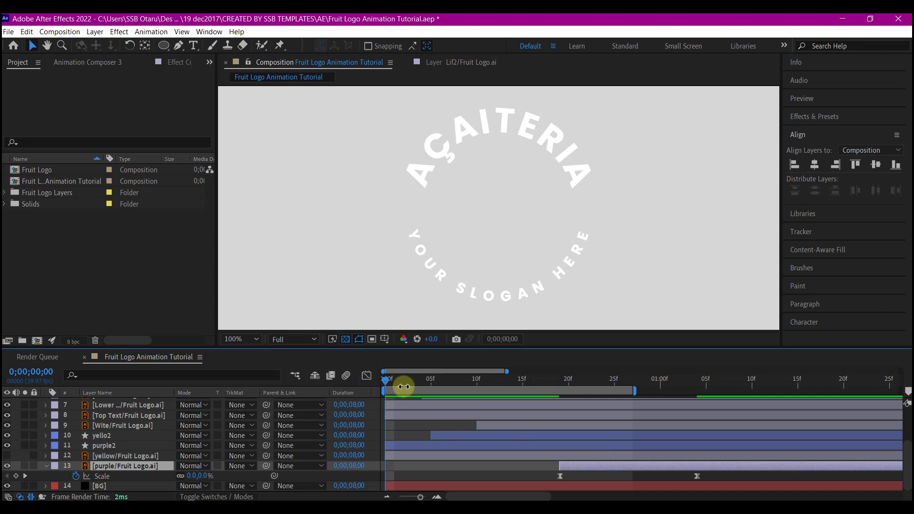
key(space)
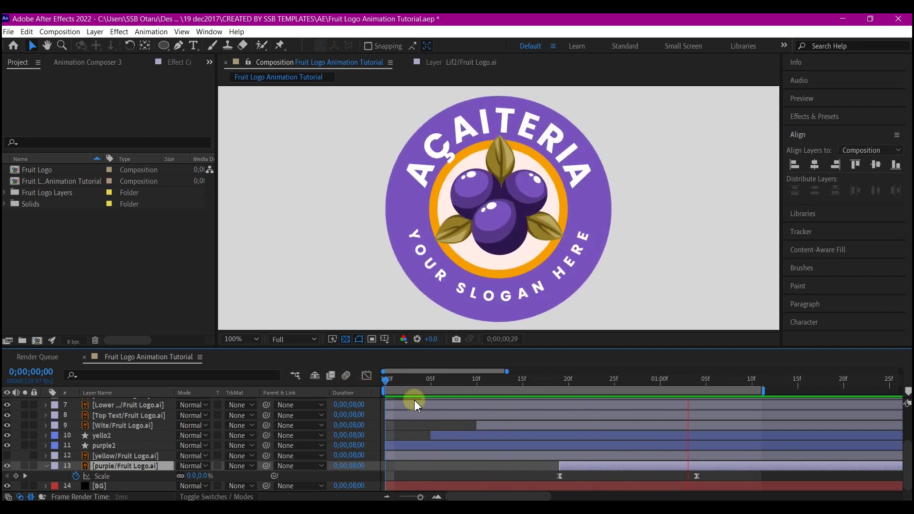
Animate yello2's Scale up to 164% around 1:04 so the orange ring fills the badge
key(space)
click(469, 445)
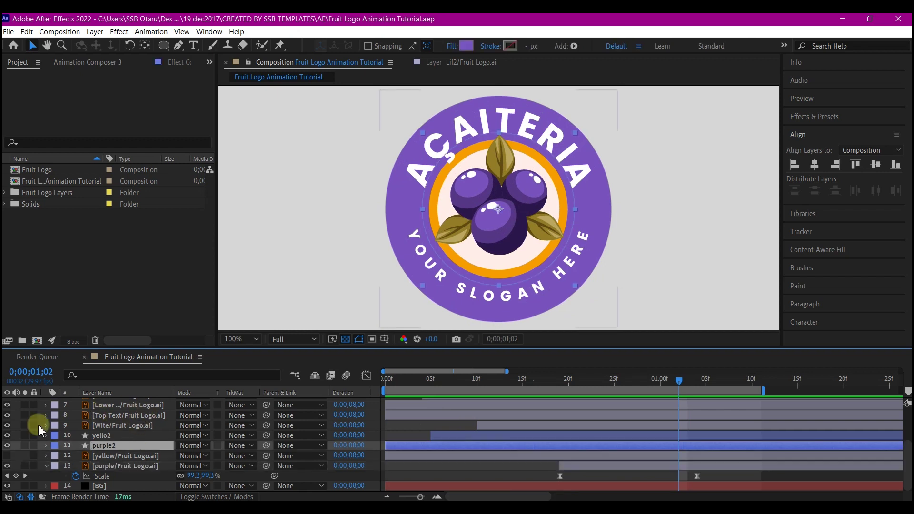
click(102, 436)
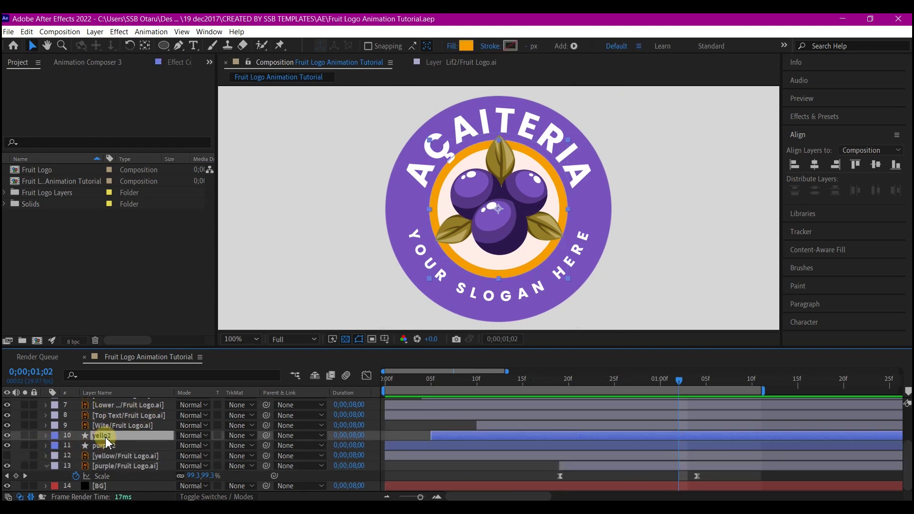
key(s)
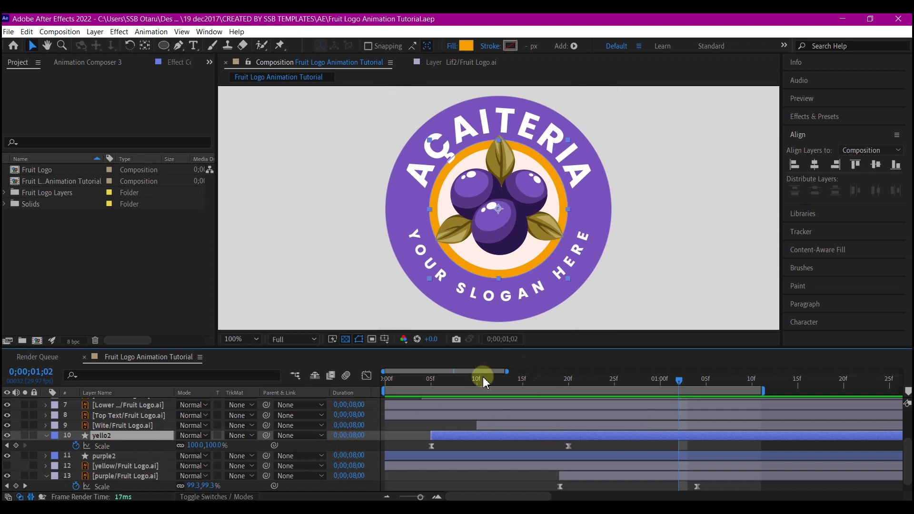
key(minus)
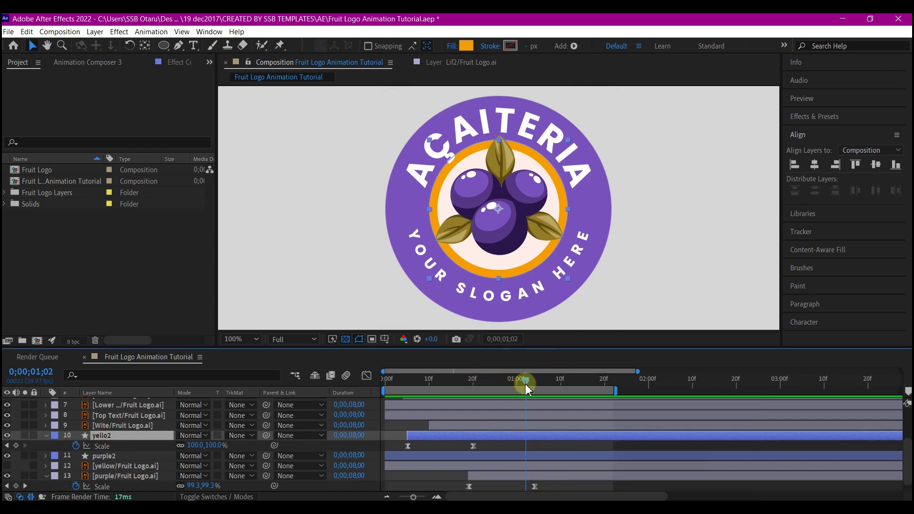
mouse_move(527, 388)
mouse_down()
mouse_move(385, 393)
mouse_move(538, 391)
mouse_up()
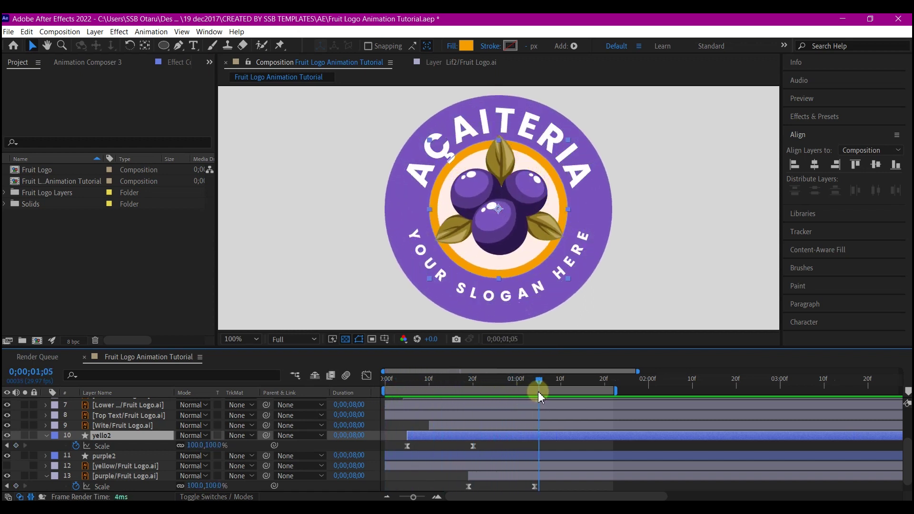
key(Page_Up)
key(Page_Up)
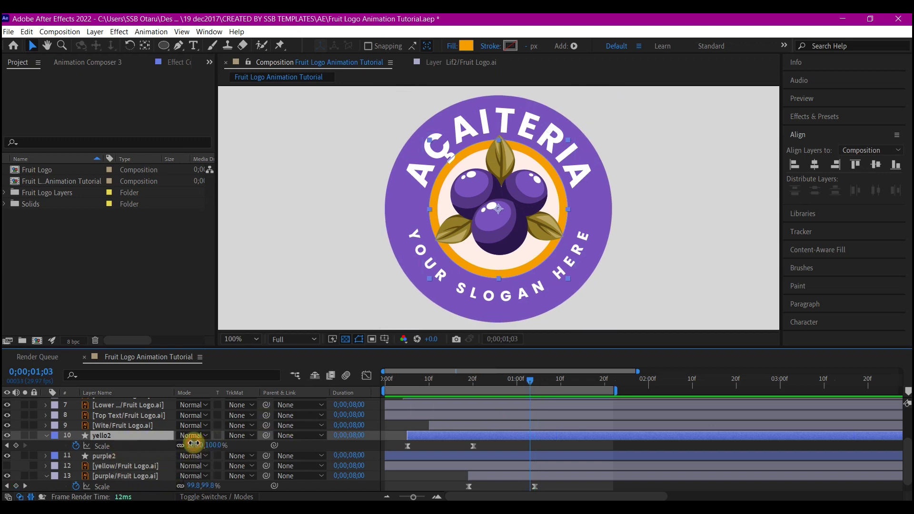
drag(193, 444, 231, 441)
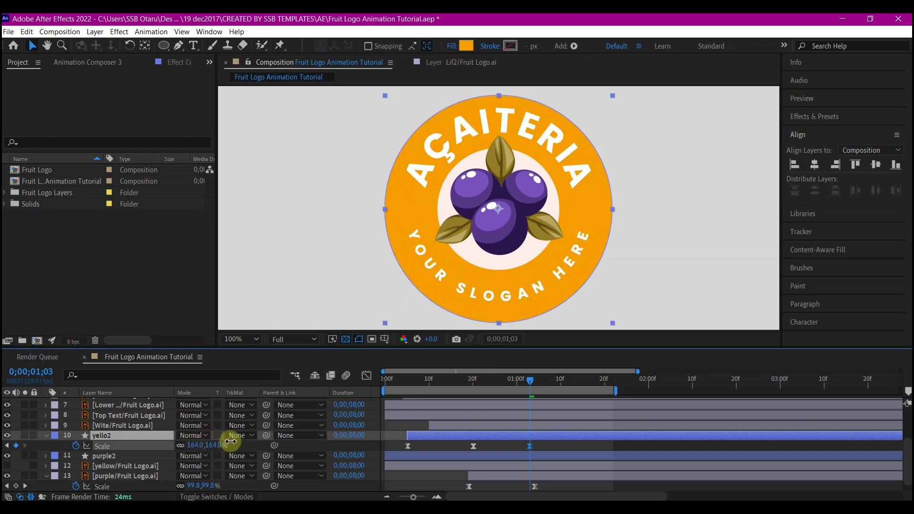
click(484, 476)
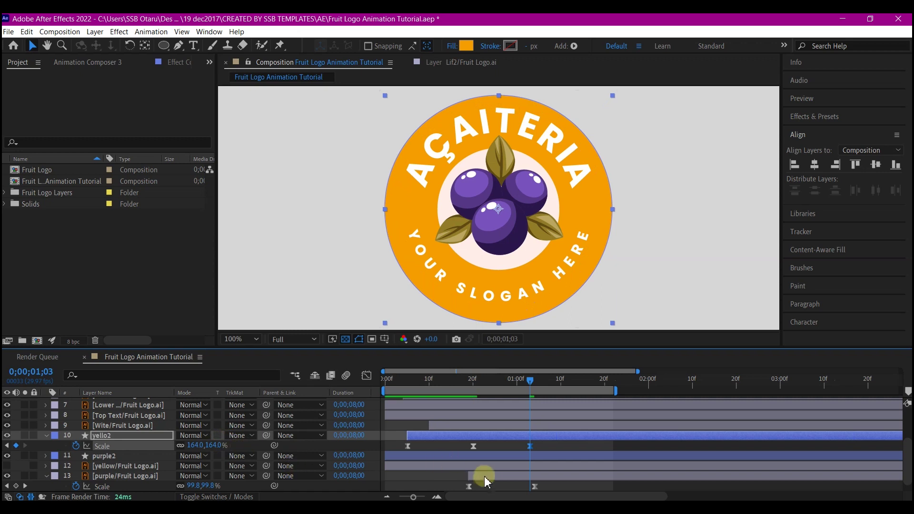
Paste yello2's 100% Scale keyframe at frame 26 so it holds full size from 20f
drag(532, 384, 500, 387)
click(473, 446)
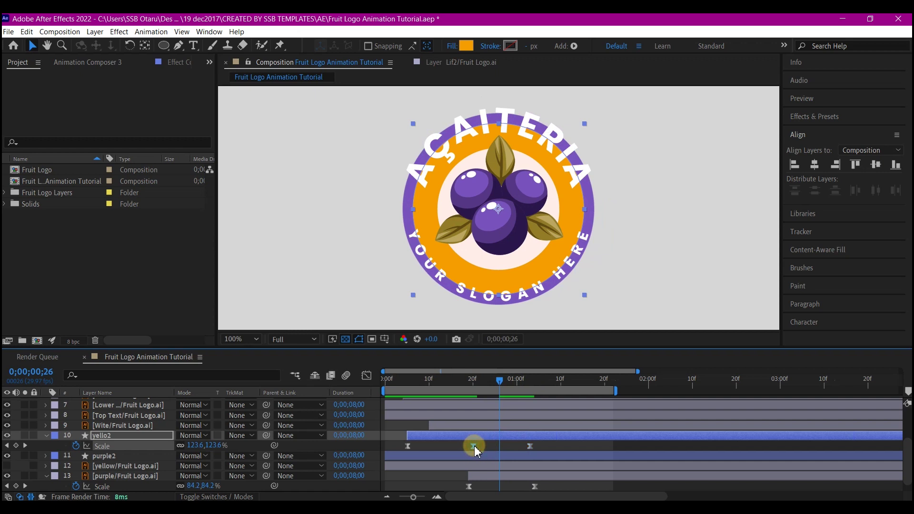
mouse_move(474, 445)
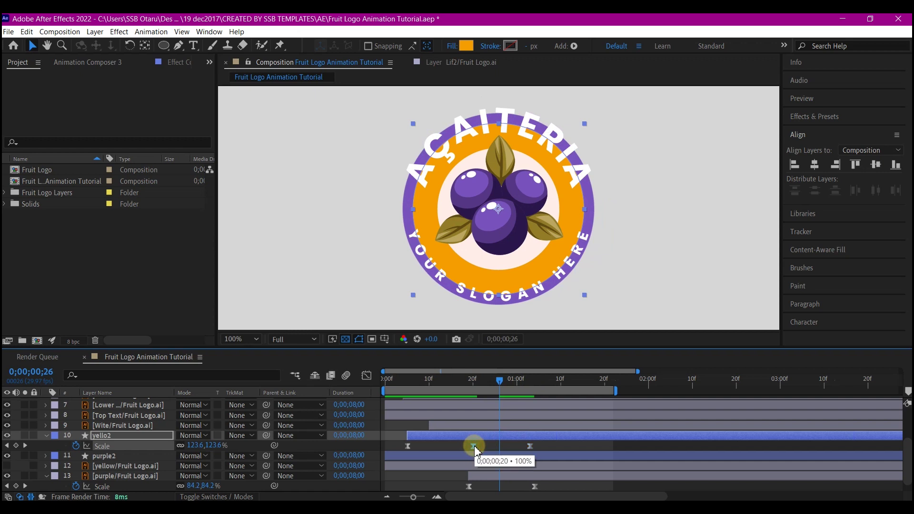
click(474, 445)
key(ctrl+c)
key(ctrl+v)
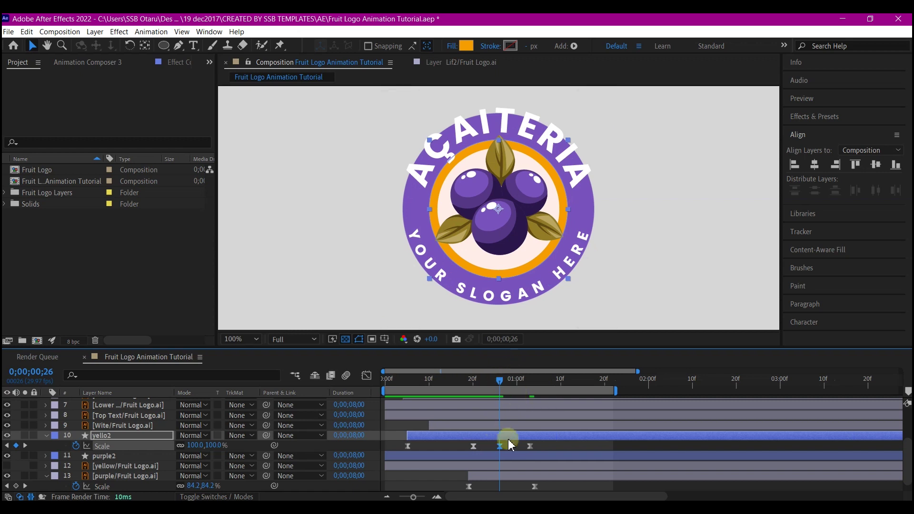
Duplicate the yello2 layer to create the yello3 copy
drag(513, 379, 539, 393)
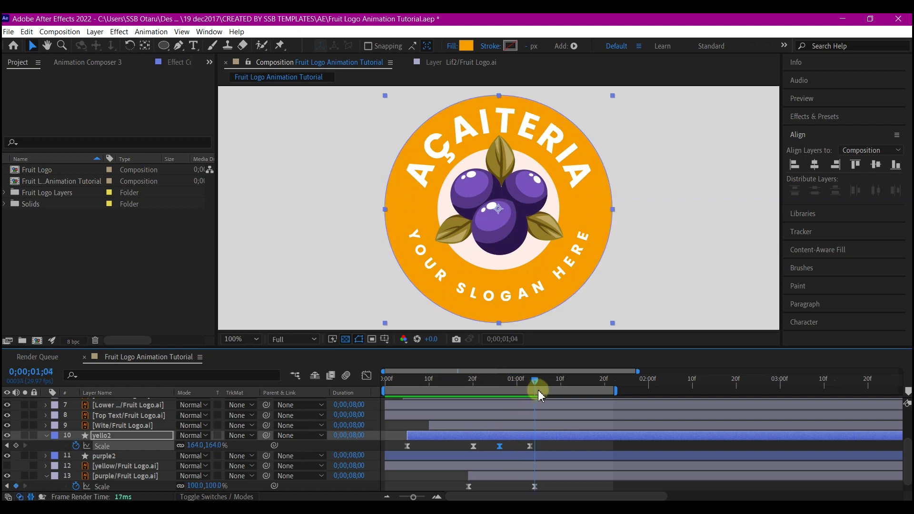
click(490, 436)
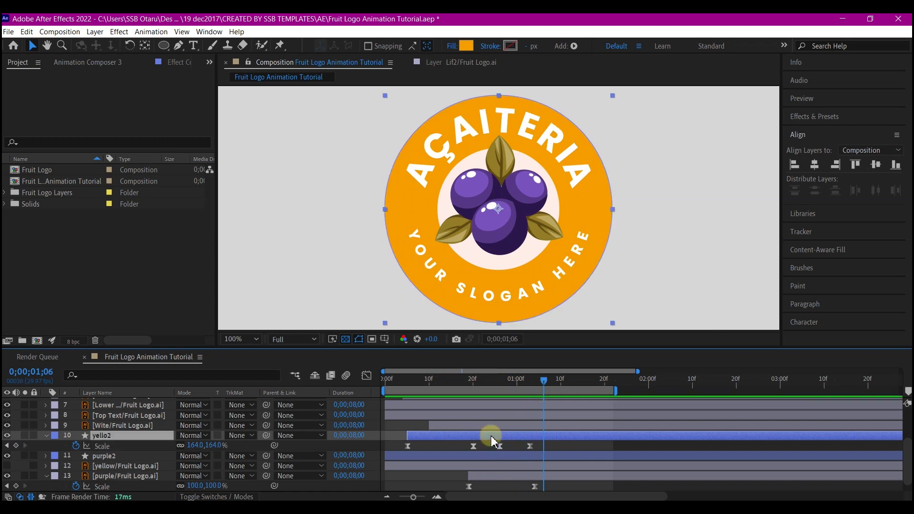
key(ctrl+d)
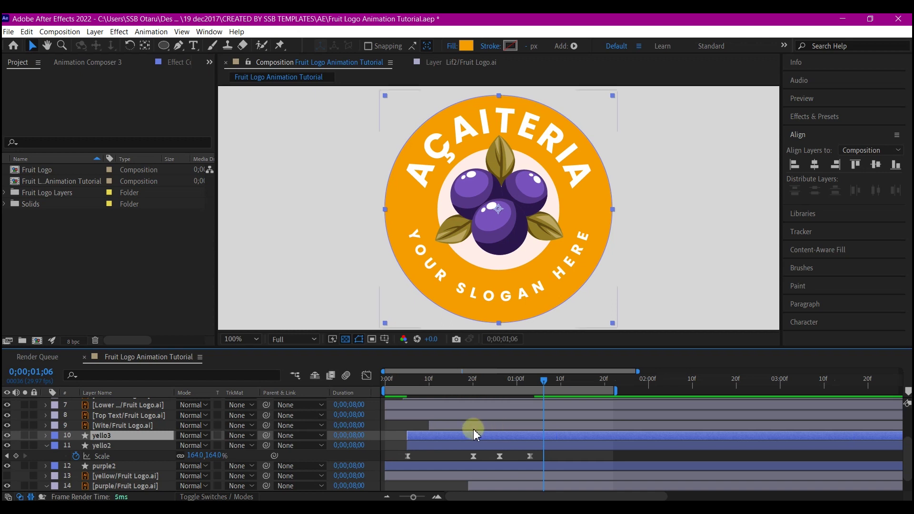
Trim yello3 so it starts a few frames later in the timeline
key(u)
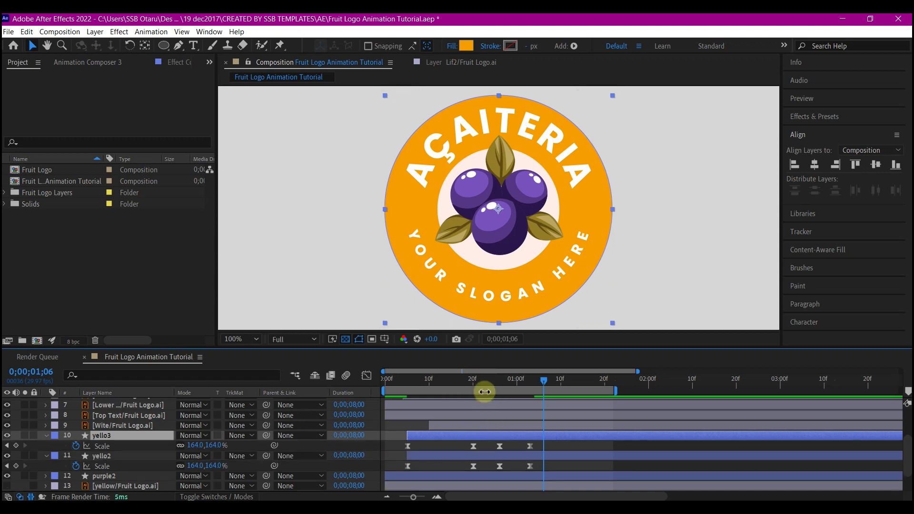
click(473, 379)
drag(476, 386, 480, 383)
click(474, 447)
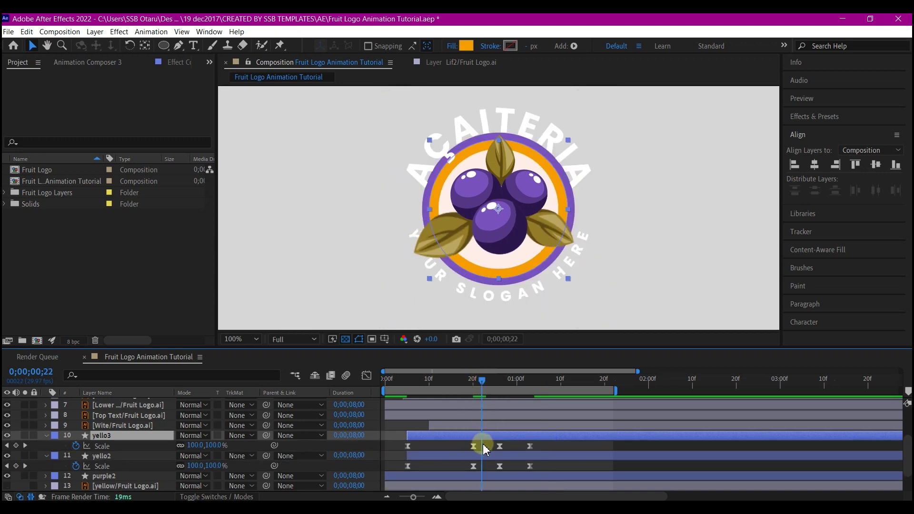
mouse_move(485, 450)
mouse_down()
mouse_move(413, 440)
mouse_move(496, 443)
mouse_up()
drag(486, 387, 501, 392)
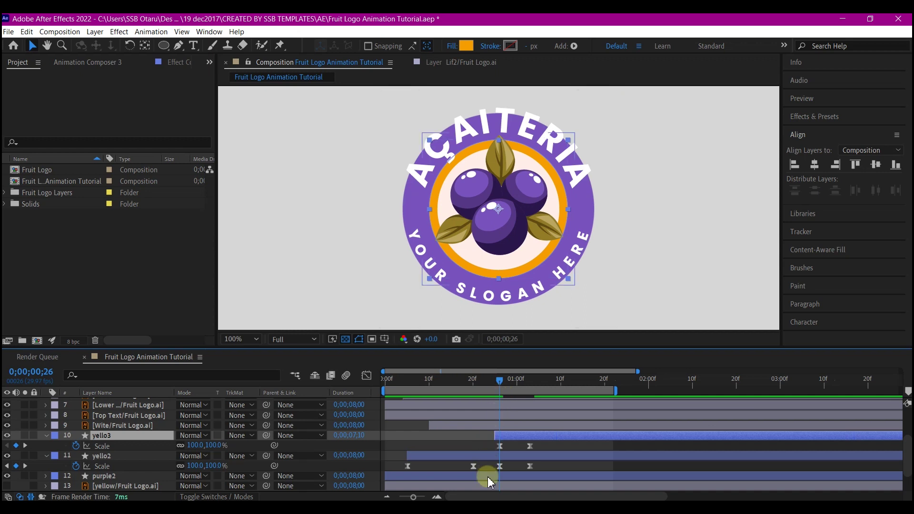
Split yello2 at frame 26 into yello4 and give yello4 an Alpha Inverted Matte of yello3
click(499, 455)
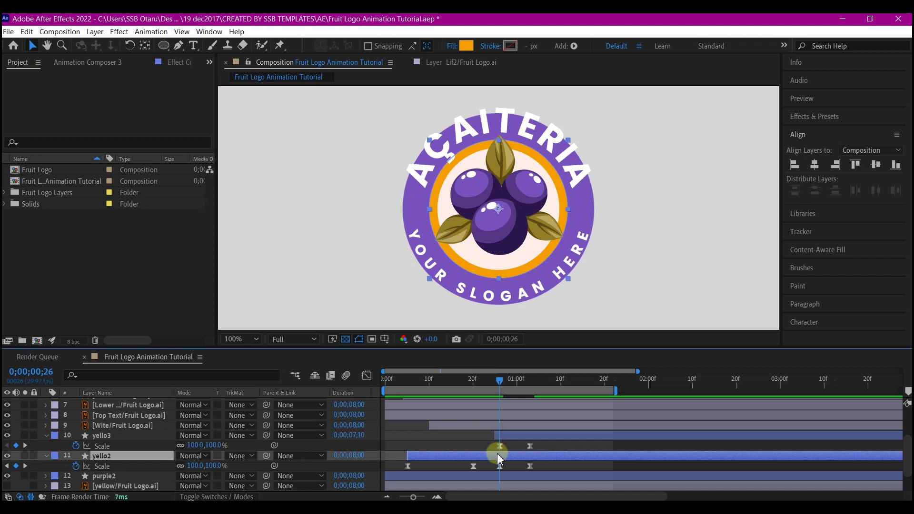
key(ctrl+shift+d)
click(512, 436)
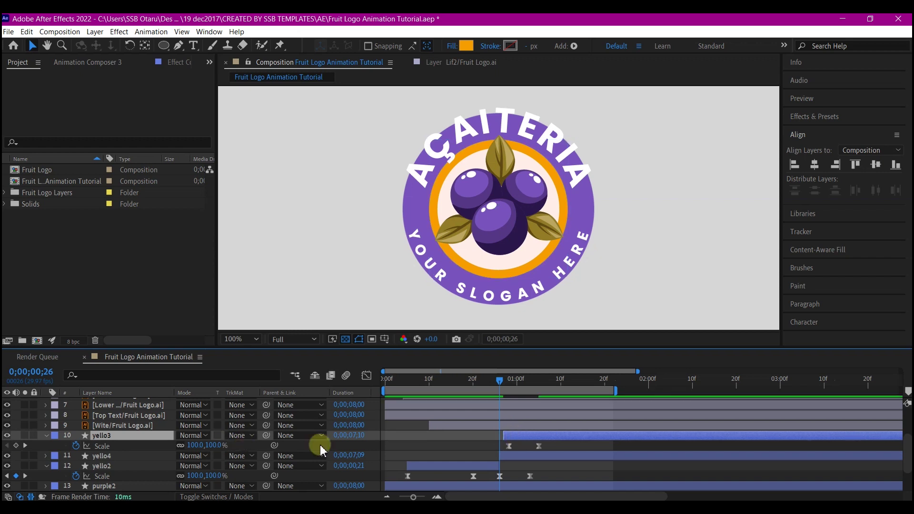
click(539, 447)
click(536, 458)
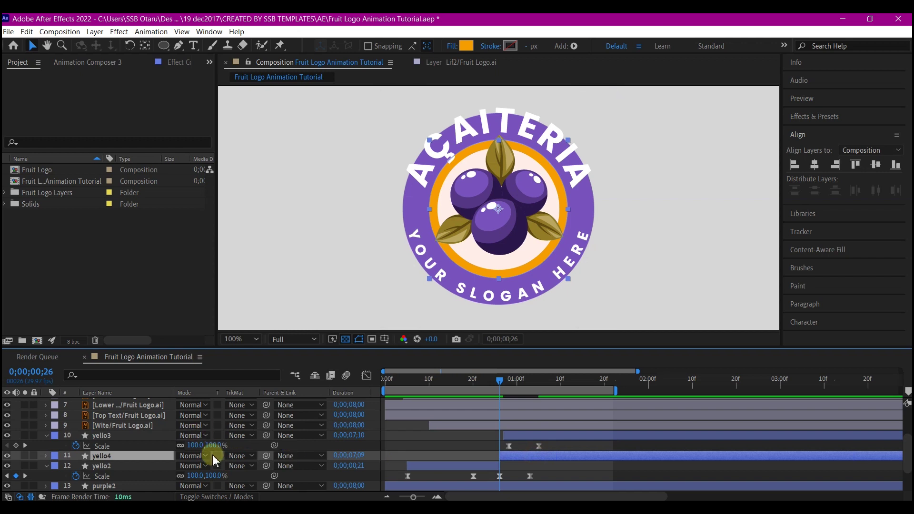
click(228, 458)
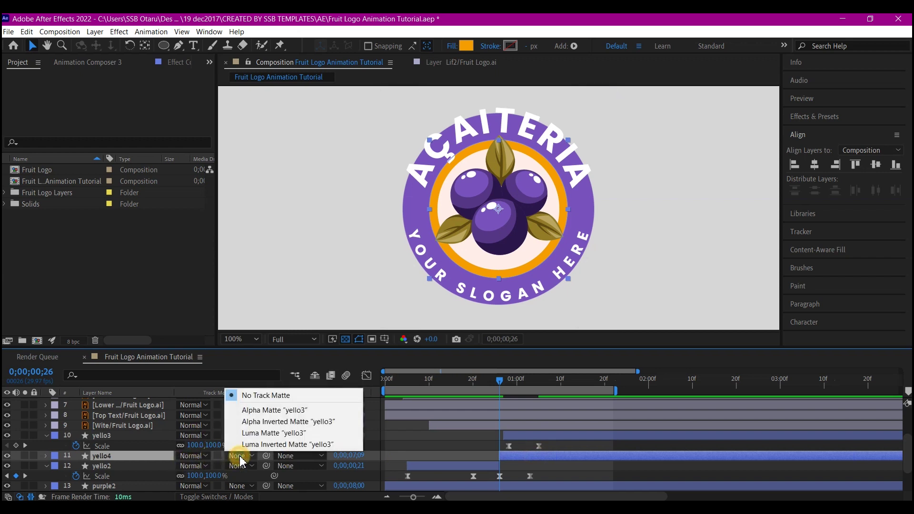
click(260, 422)
Check the matte result and preview the animation
drag(476, 383, 485, 408)
key(=)
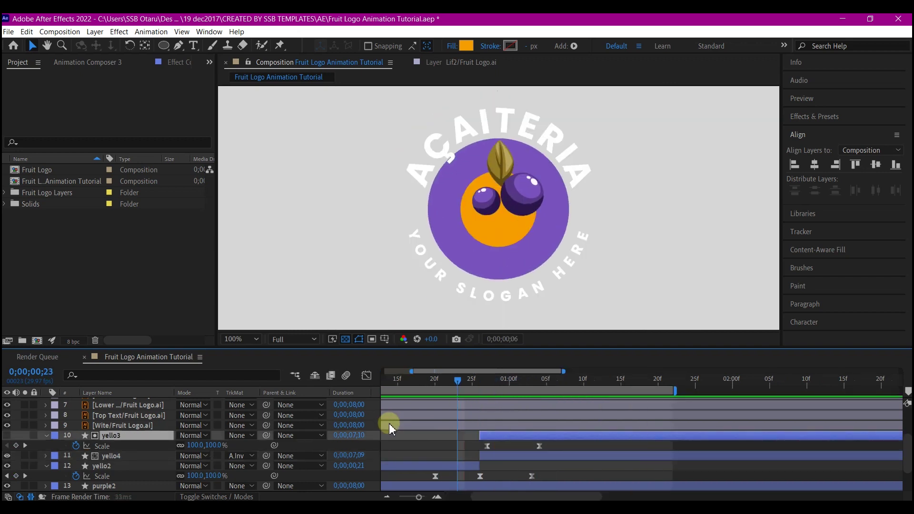
key(space)
key(minus)
key(minus)
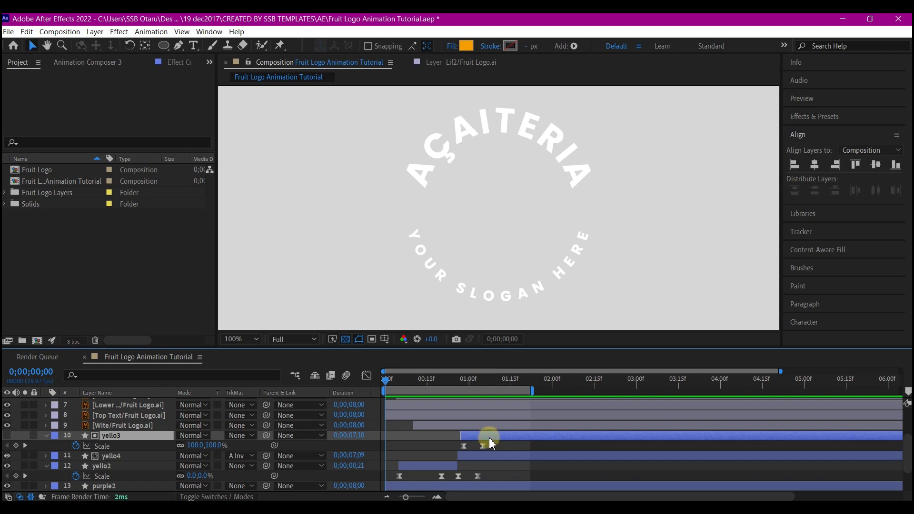
Duplicate yello3 as yello5 above the visible yellow logo layer and make it that layer's Alpha Matte
key(ctrl+d)
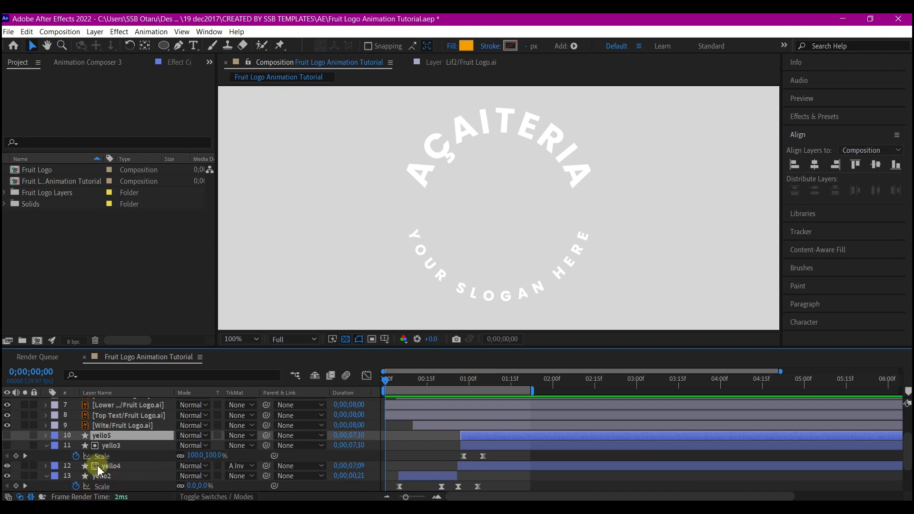
scroll(99, 470, down, 3)
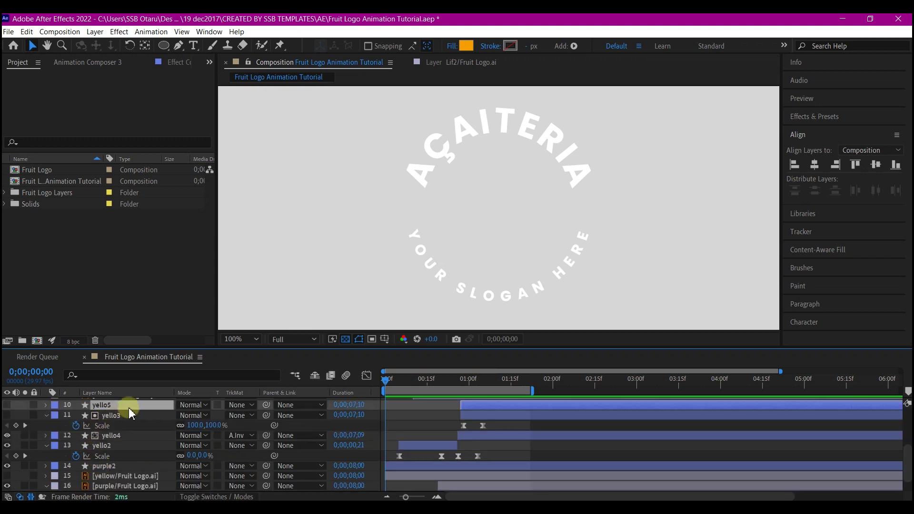
drag(130, 410, 124, 476)
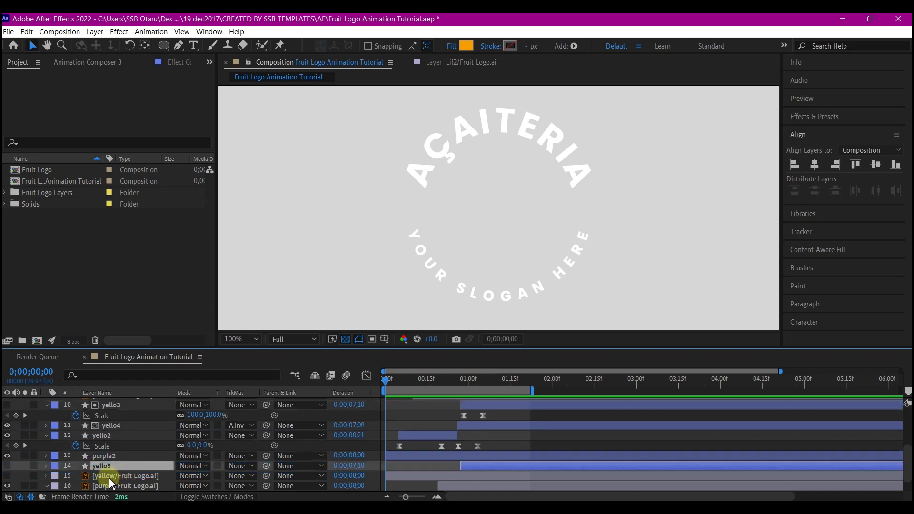
click(113, 477)
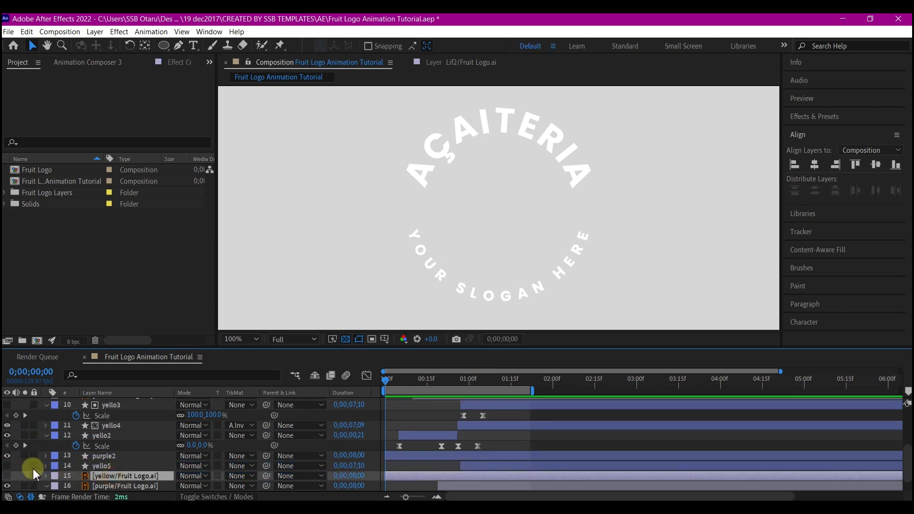
click(7, 475)
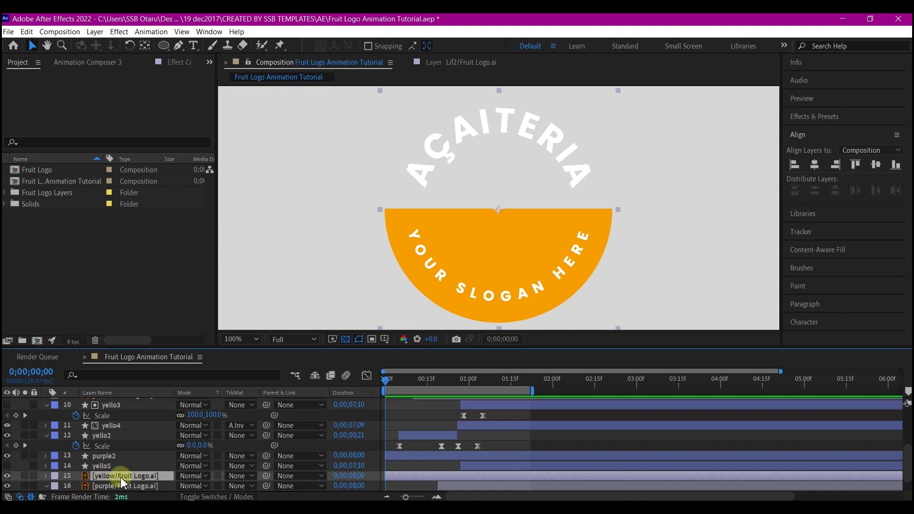
click(236, 476)
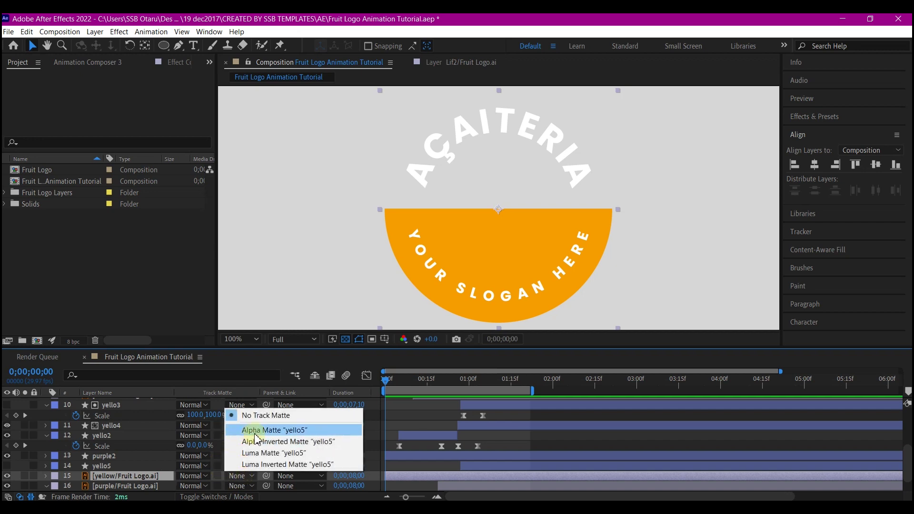
click(258, 433)
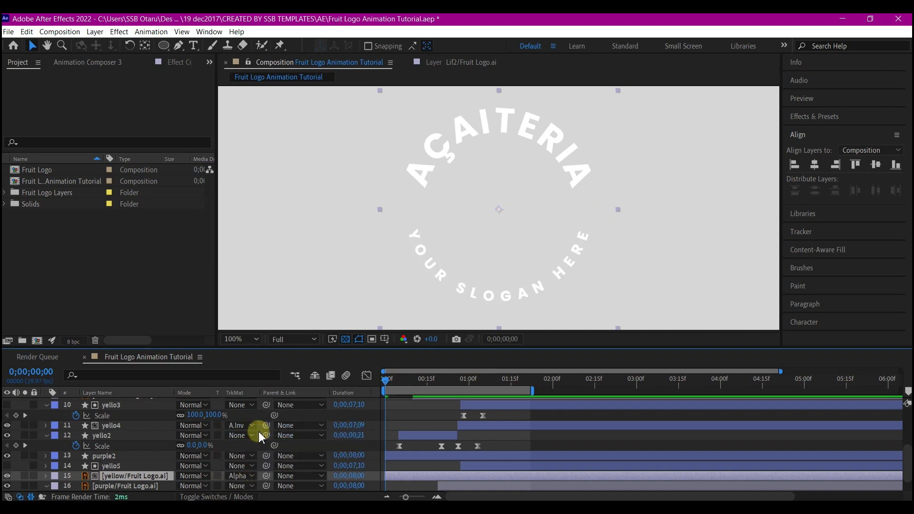
Start yello5 a few frames later, around 1:00, and preview the intro from frame 0
key(space)
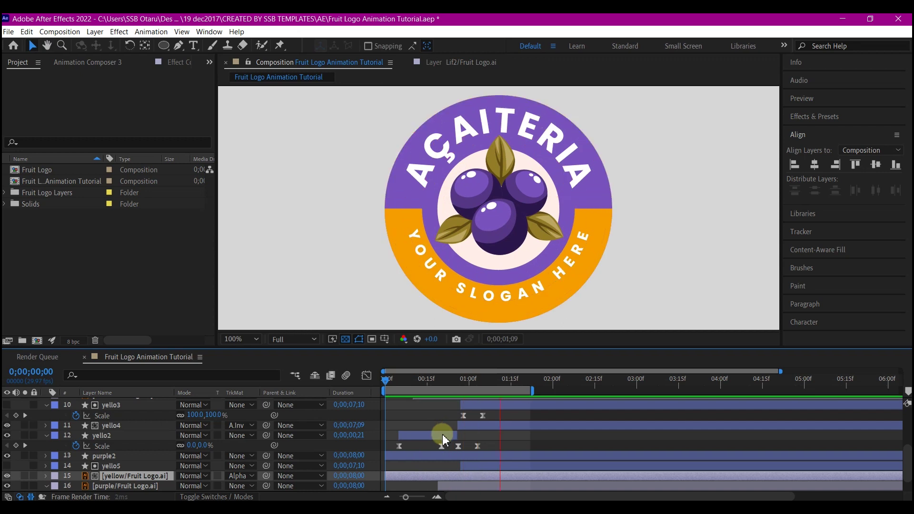
key(space)
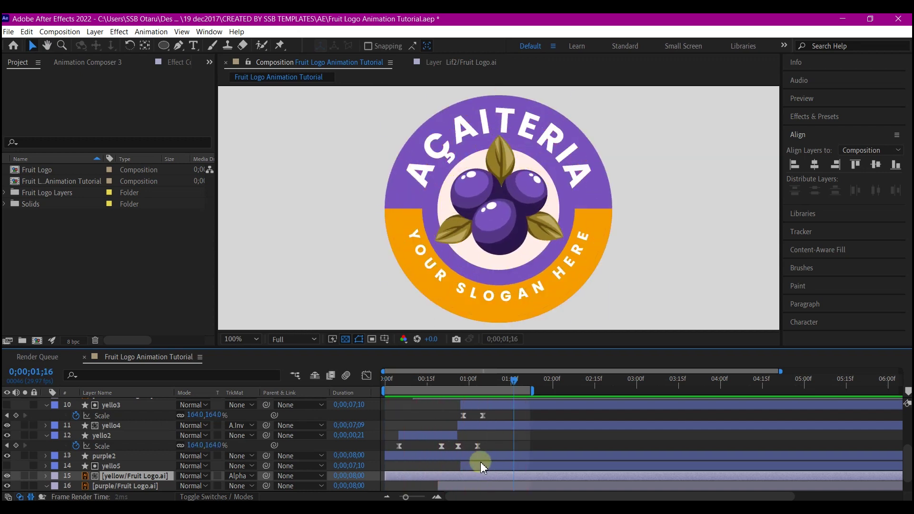
click(482, 465)
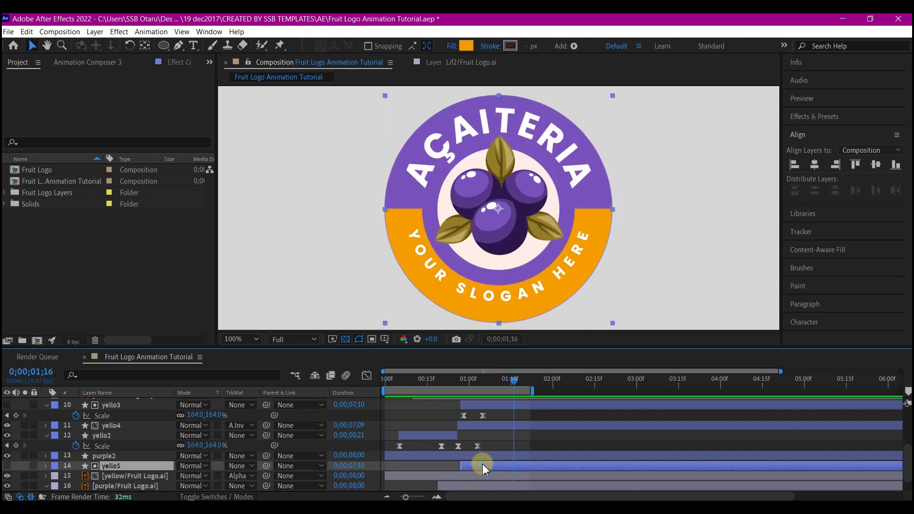
drag(484, 467, 490, 466)
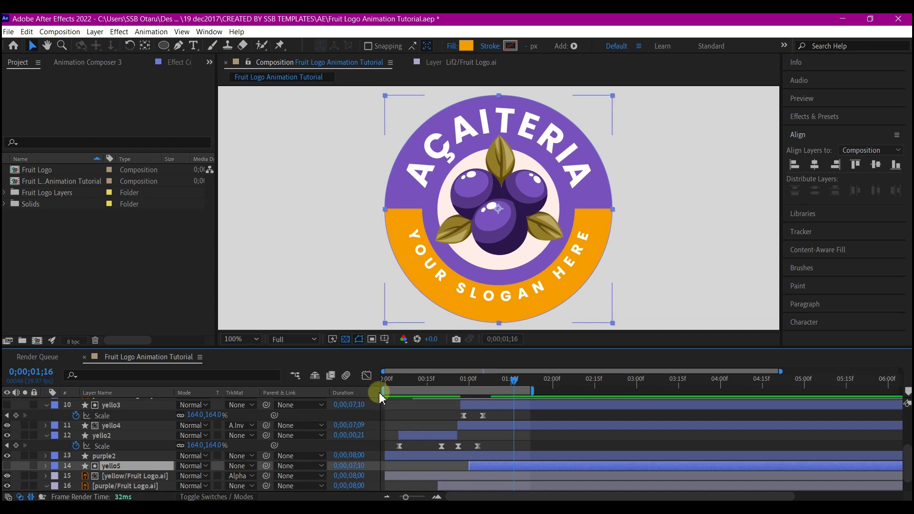
drag(407, 380, 372, 390)
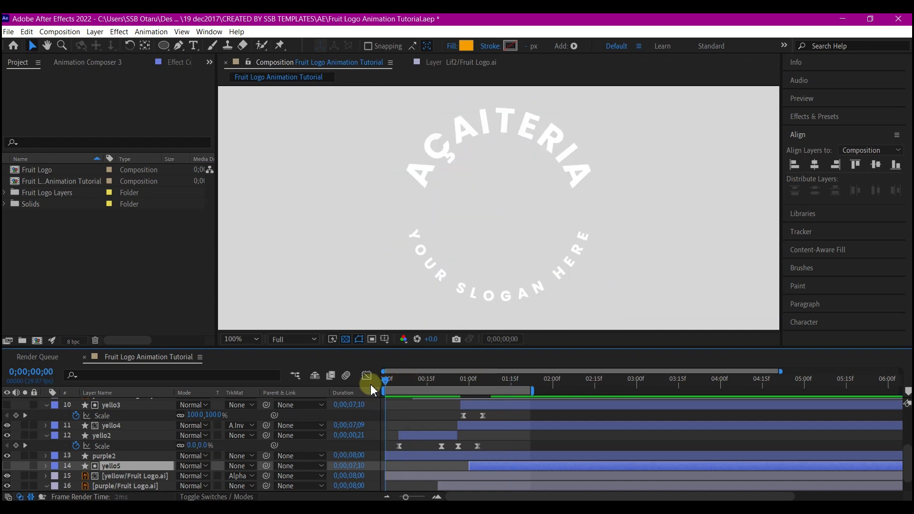
key(space)
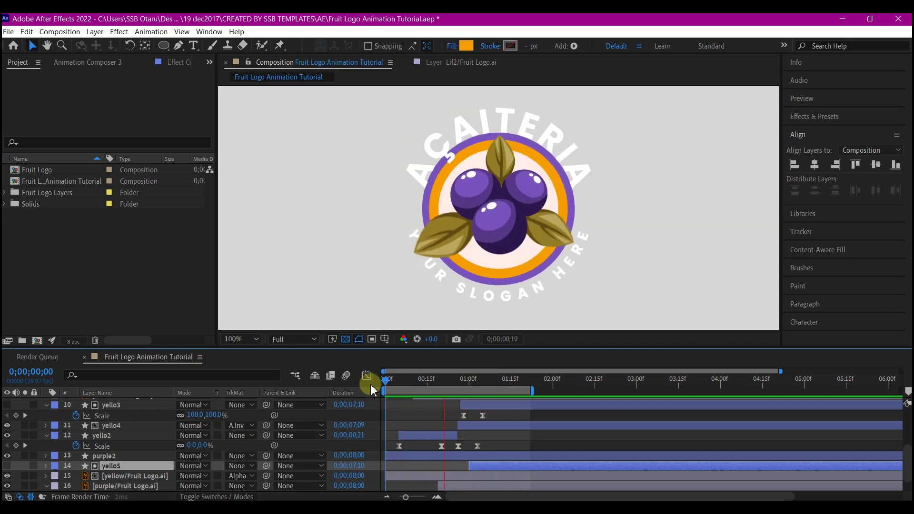
key(space)
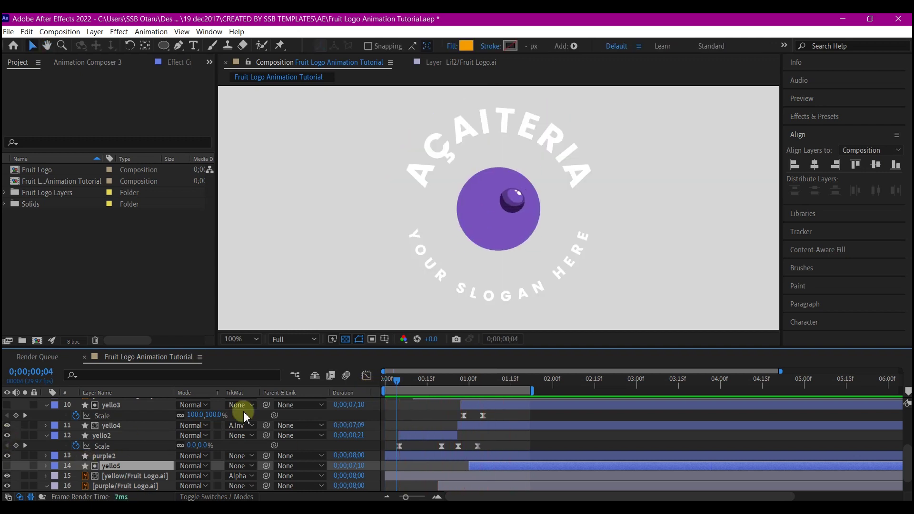
click(558, 381)
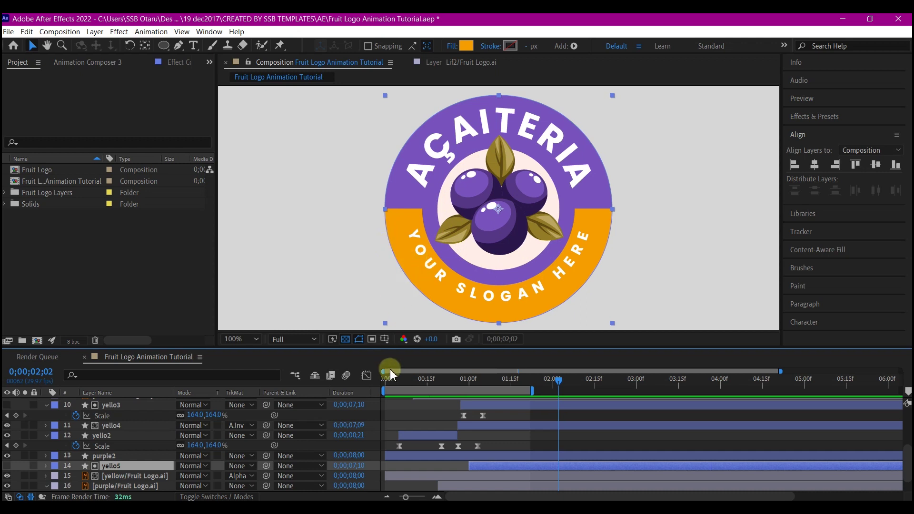
Raise yello5's 1:08 Scale keyframe to 172% and move it with the yellow layer below yello4
click(487, 467)
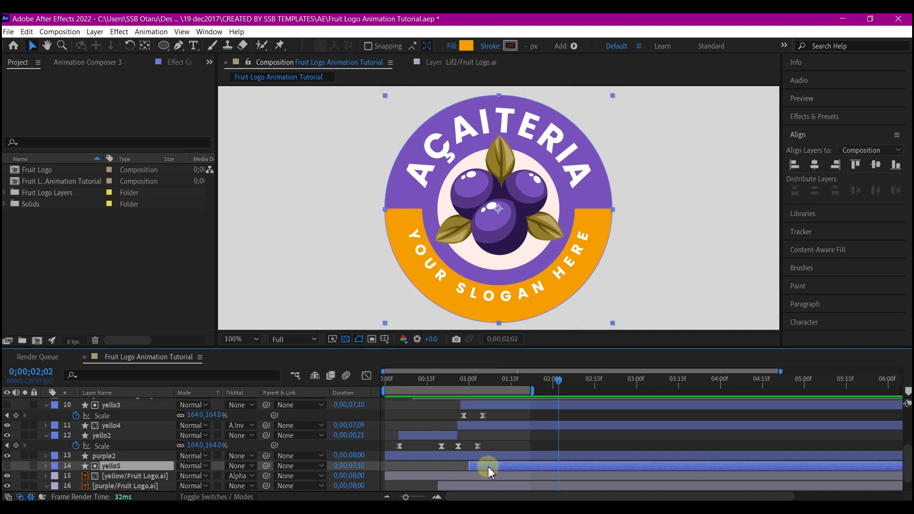
key(s)
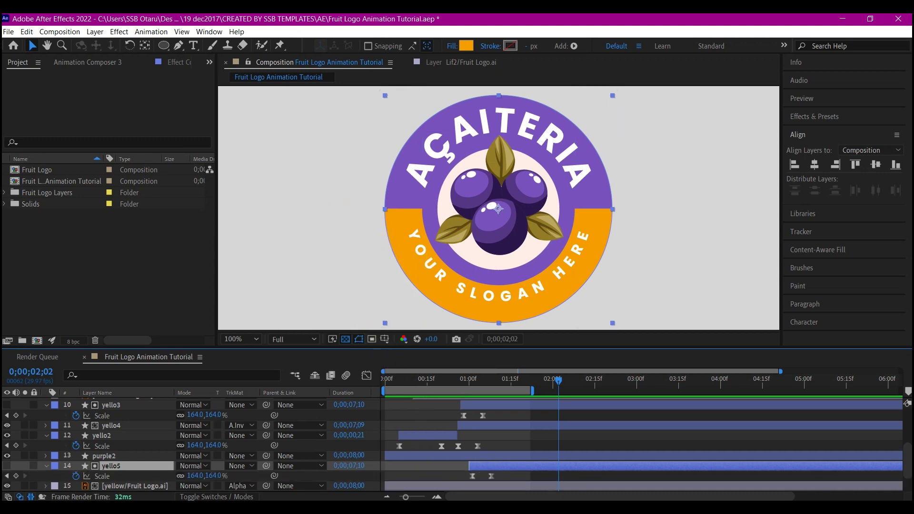
click(6, 476)
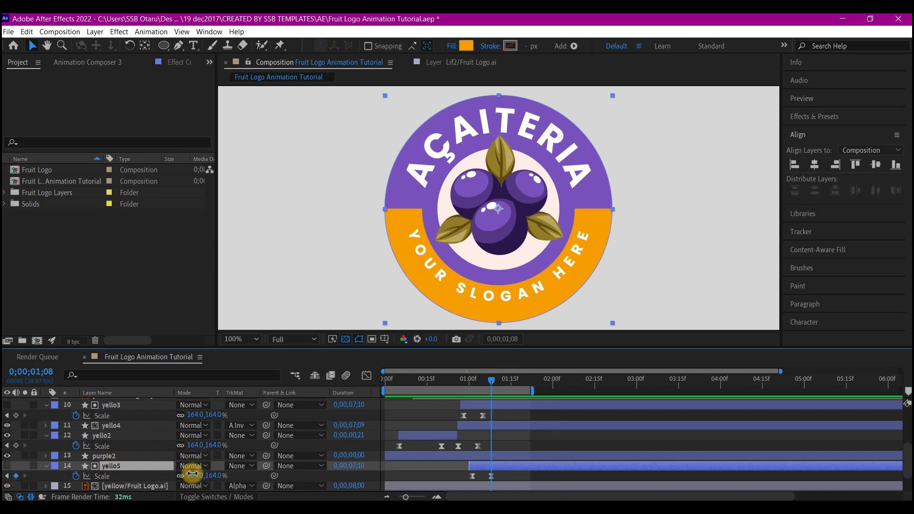
drag(192, 474, 197, 473)
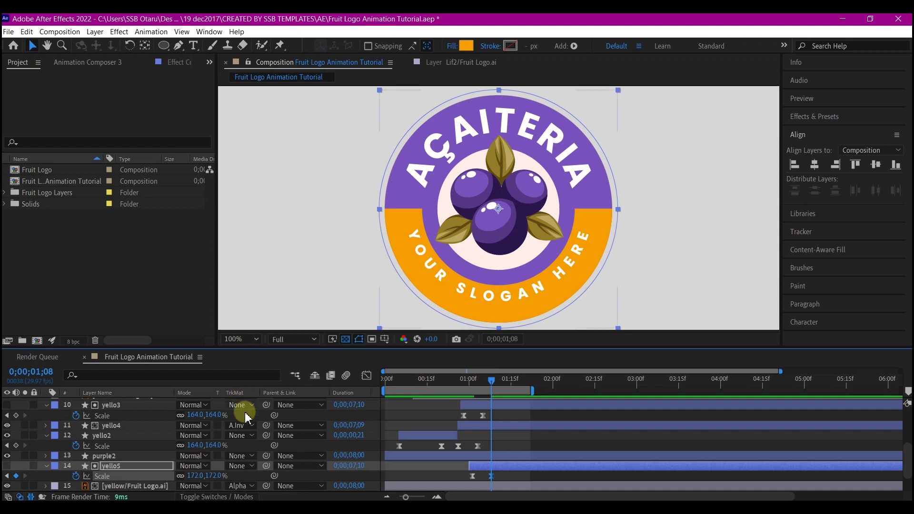
ctrl+click(114, 486)
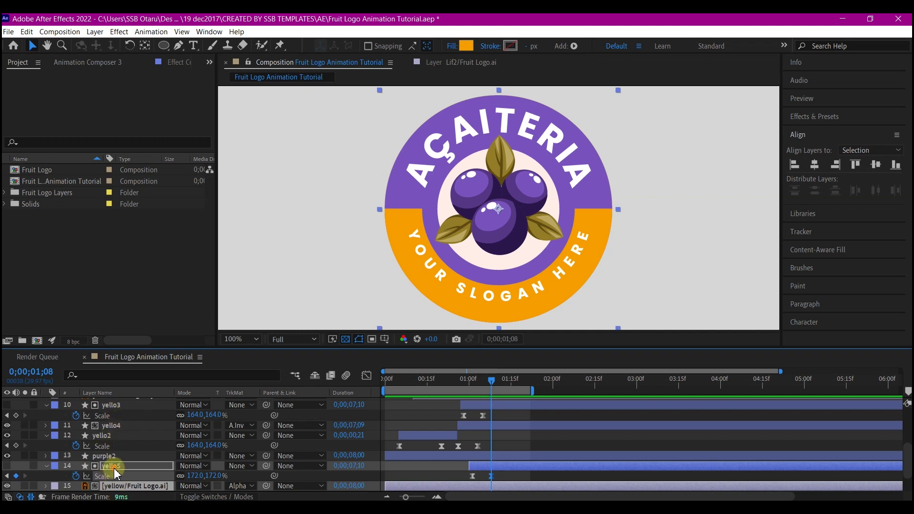
drag(114, 472, 134, 435)
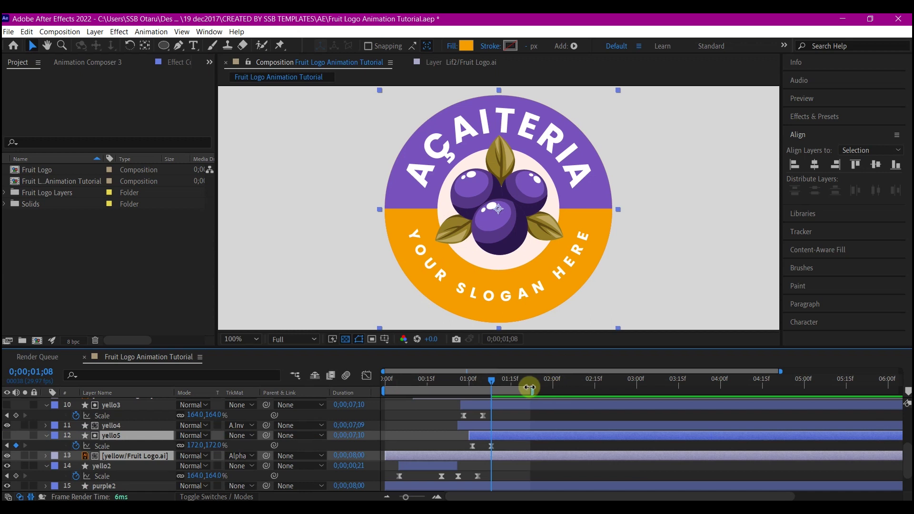
Extend the work area to 2 seconds, preview the animation from the start, and save the project
drag(533, 388, 552, 387)
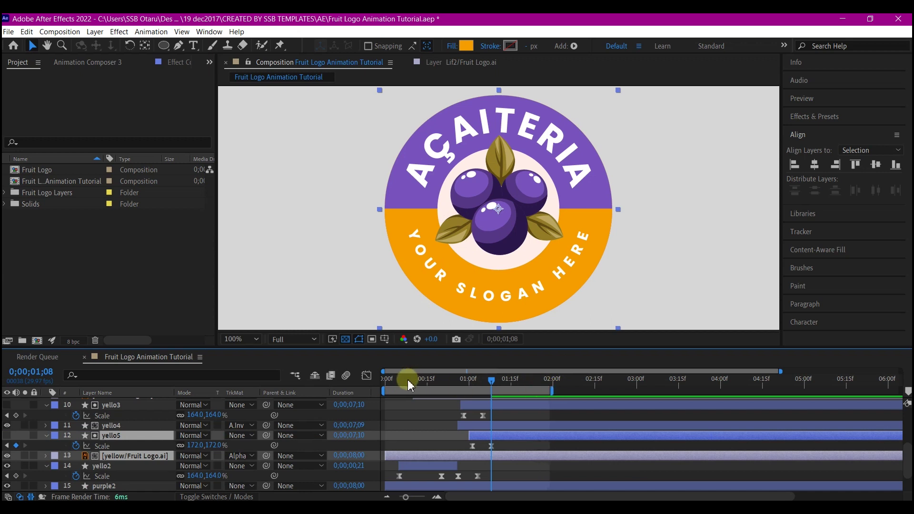
drag(408, 384, 376, 394)
key(space)
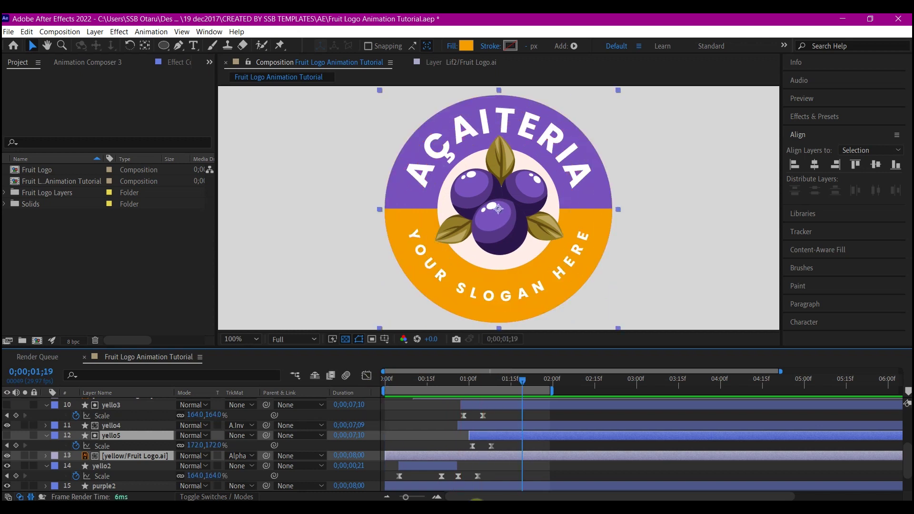
key(ctrl+s)
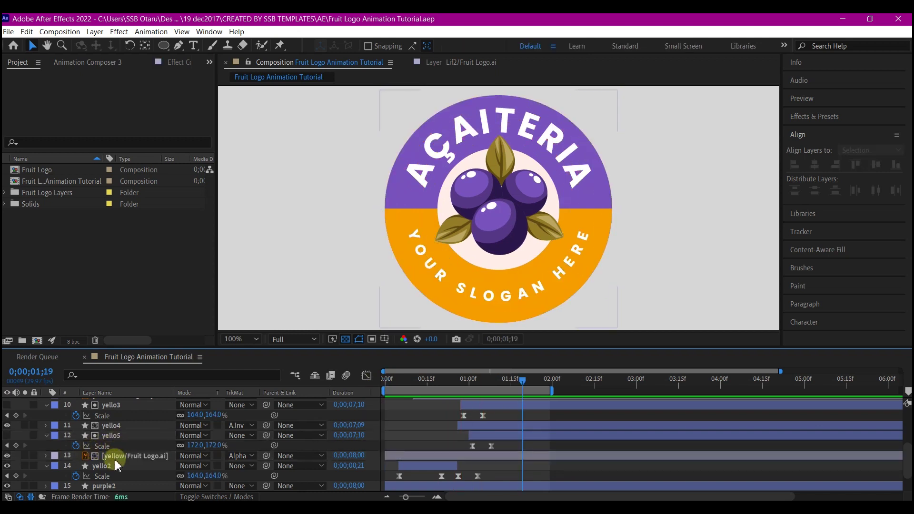
Duplicate the yellow/Fruit Logo.ai layer, place the copy above yello5, and set its track matte to none
click(131, 457)
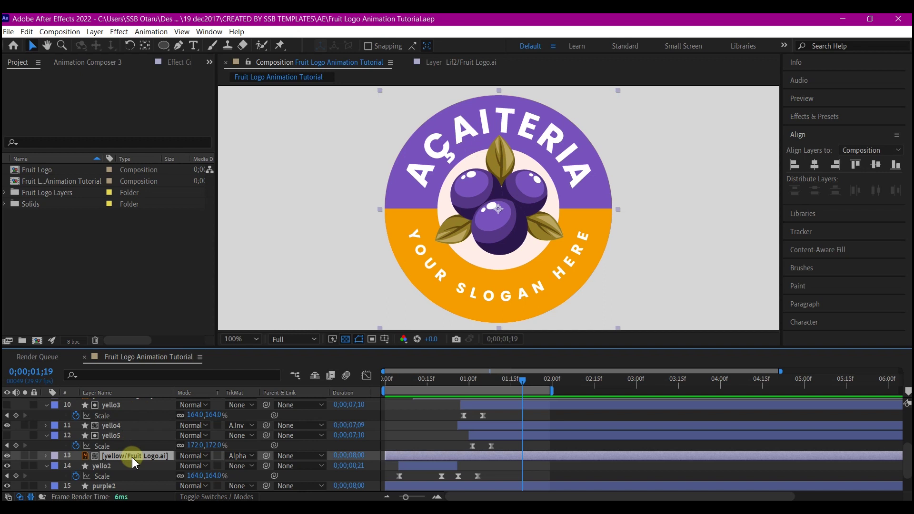
key(ctrl+d)
drag(133, 458, 125, 442)
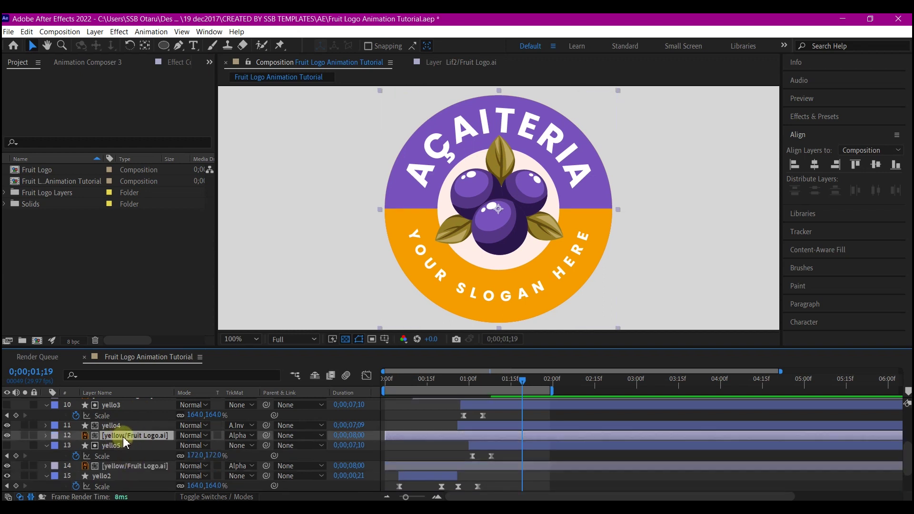
click(237, 435)
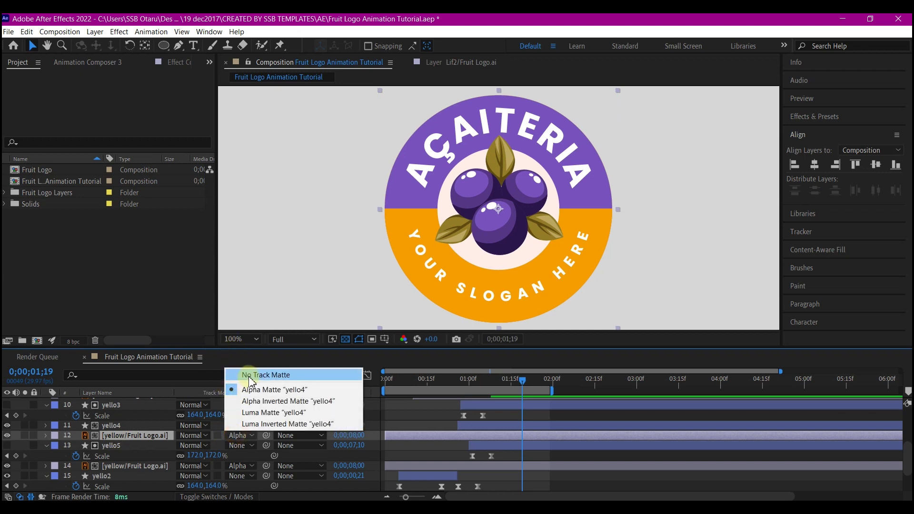
click(264, 375)
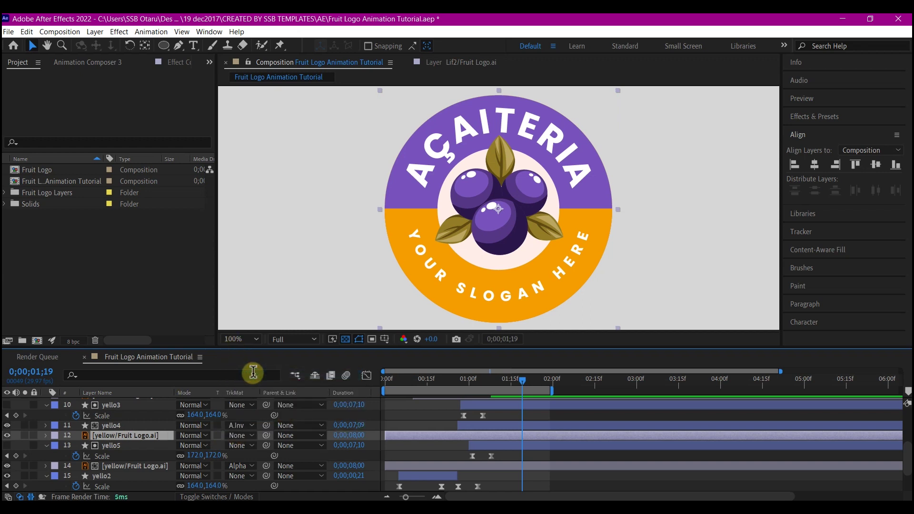
scroll(102, 445, up, 2)
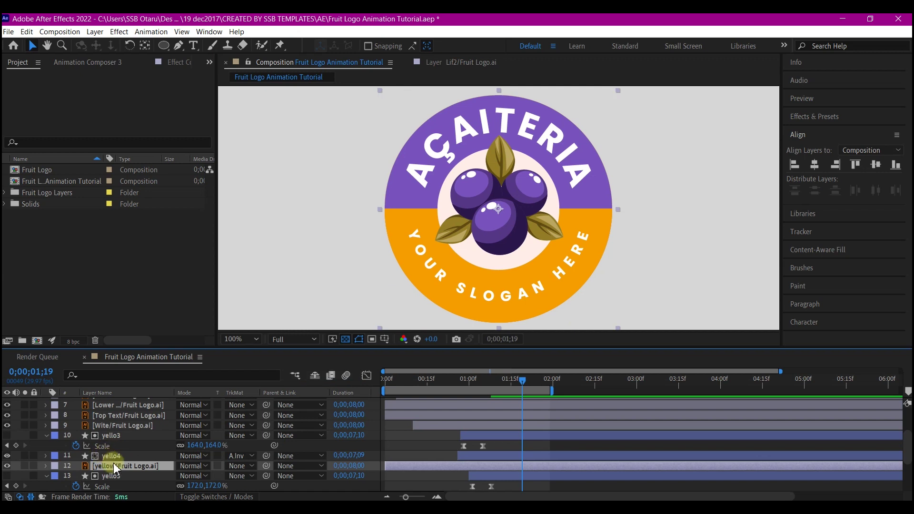
Rotate the yellow copy to 180° and place it just above the Top Text layer
drag(124, 470, 138, 464)
scroll(125, 467, up, 4)
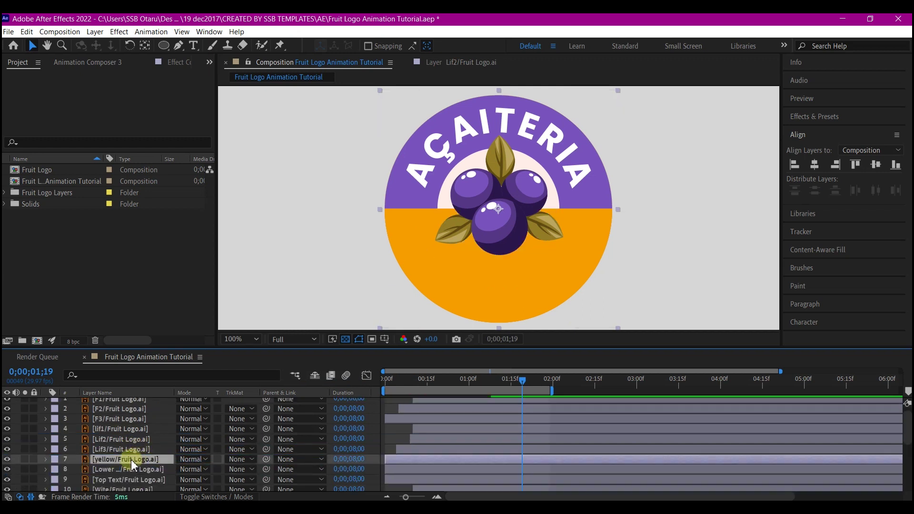
key(s)
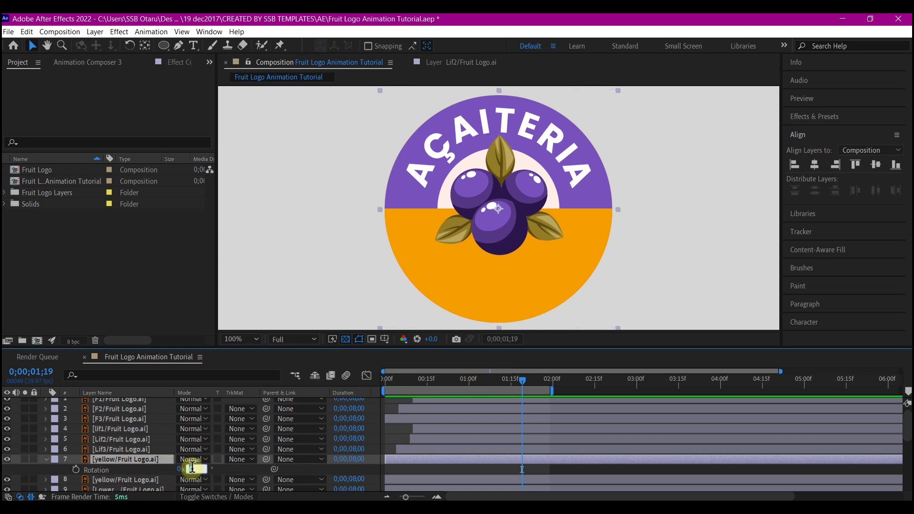
text(180)
key(Return)
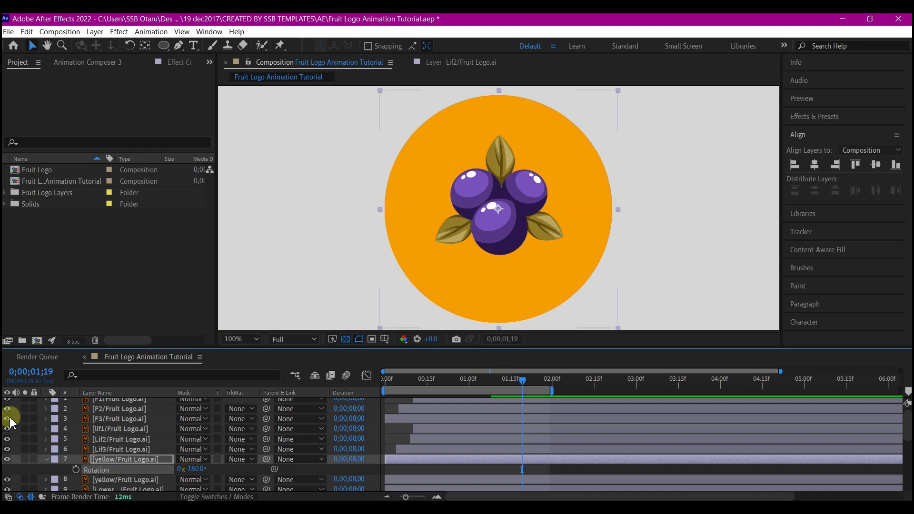
key(r)
scroll(116, 452, down, 1)
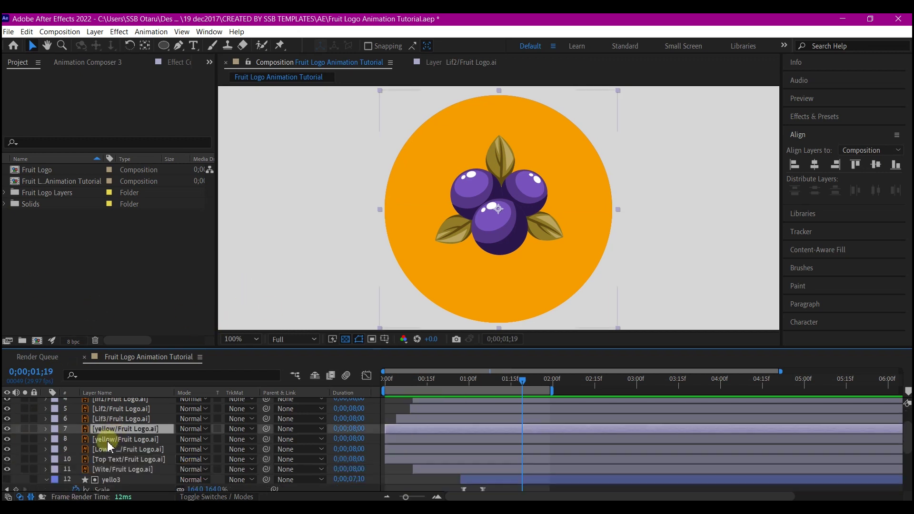
click(7, 429)
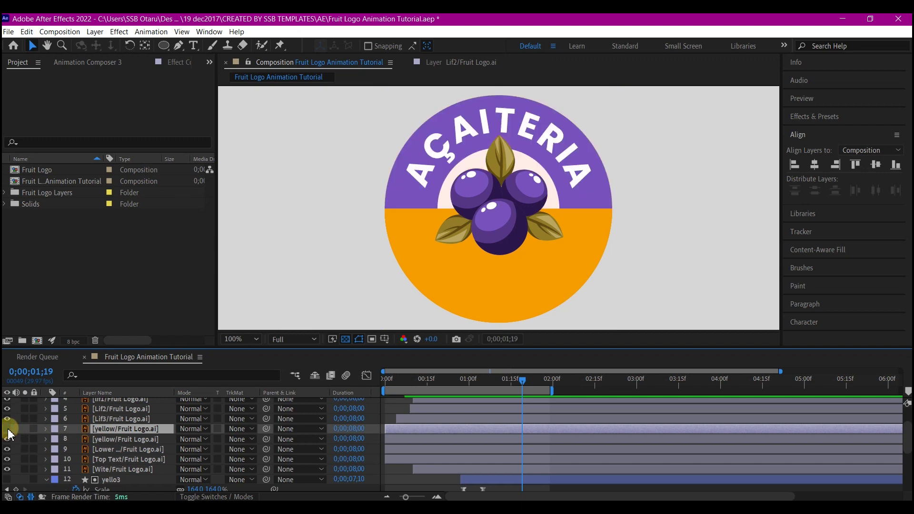
click(7, 429)
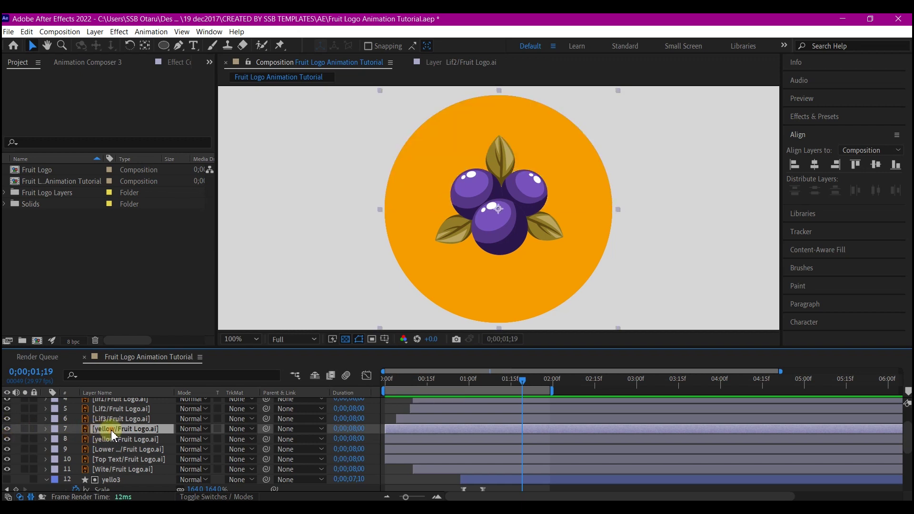
drag(110, 429, 99, 460)
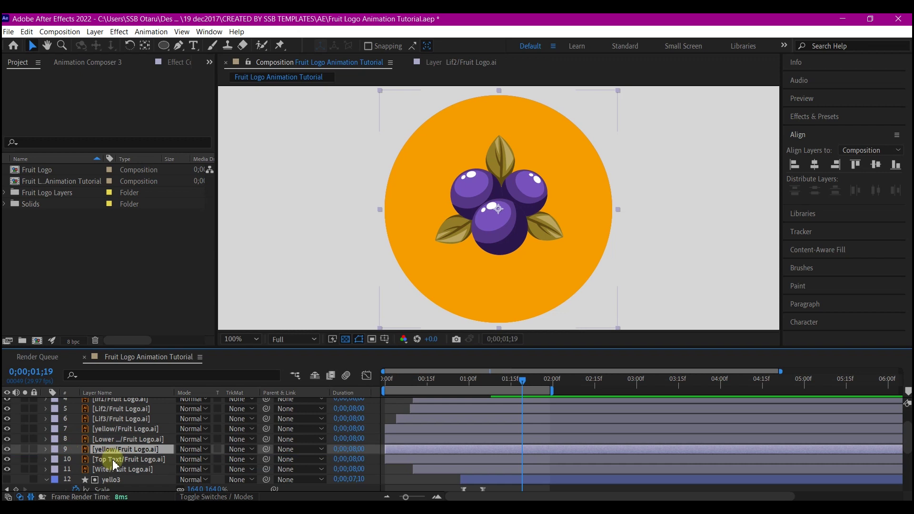
Set Top Text and the slogan text to Alpha Matte, then extend the work area to 3 seconds
click(114, 465)
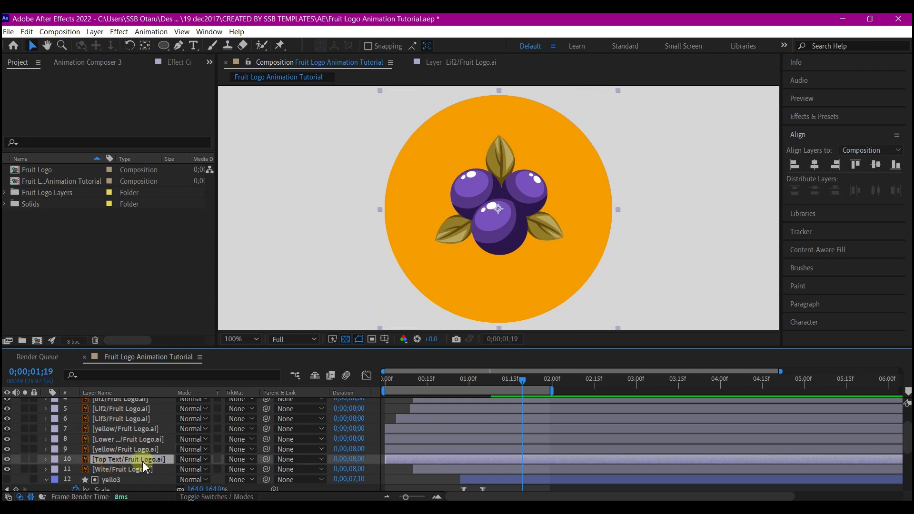
click(238, 459)
click(276, 416)
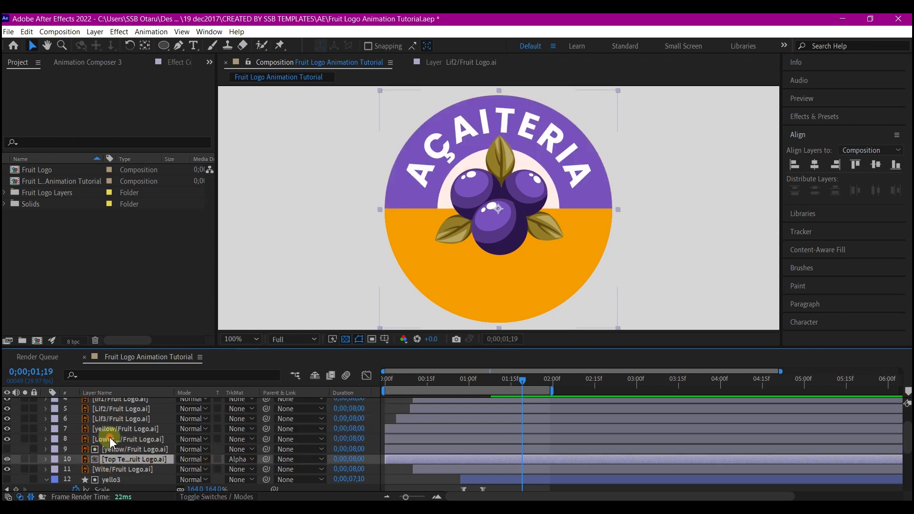
click(110, 440)
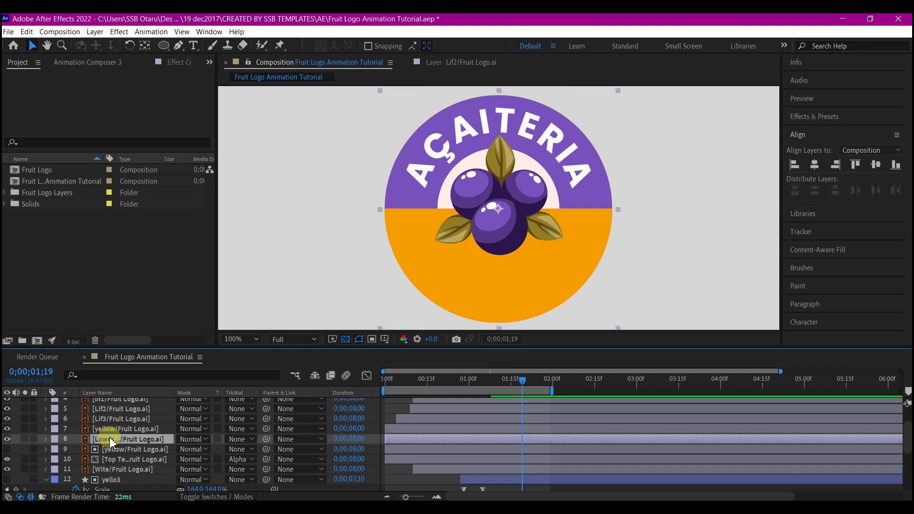
click(239, 438)
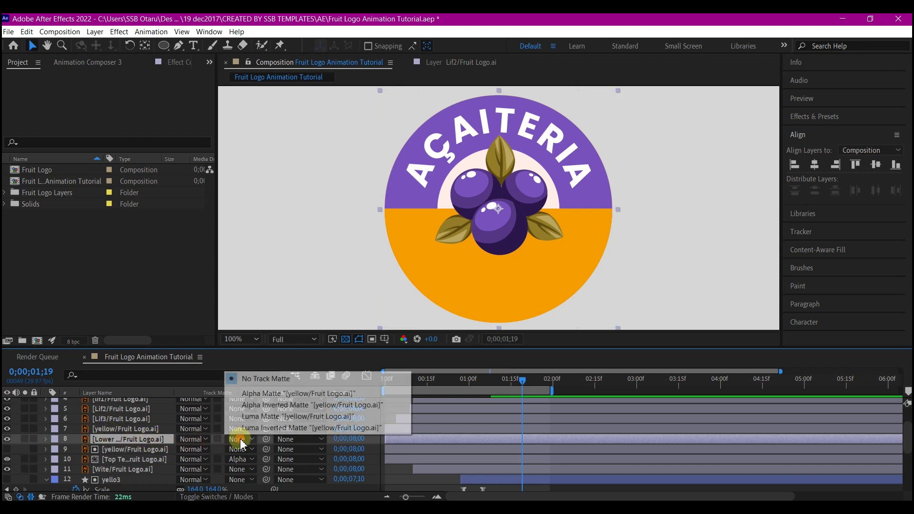
click(257, 394)
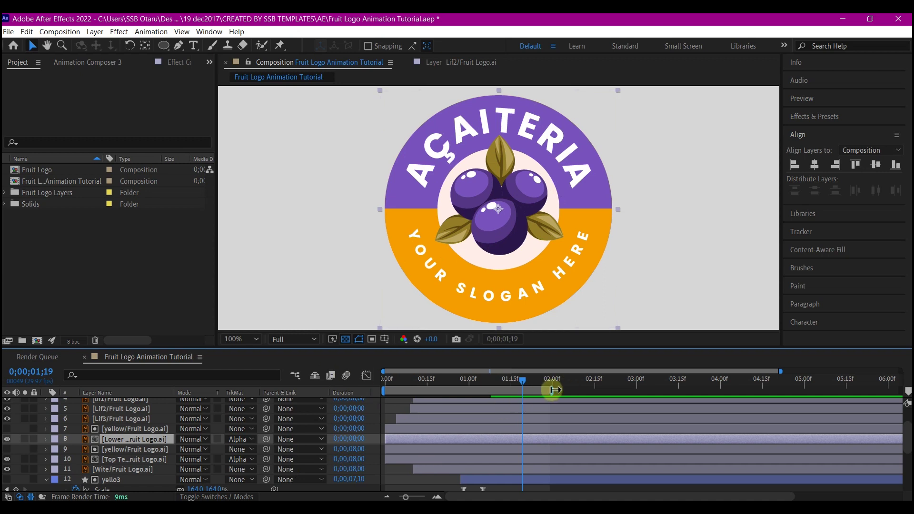
drag(555, 393, 633, 392)
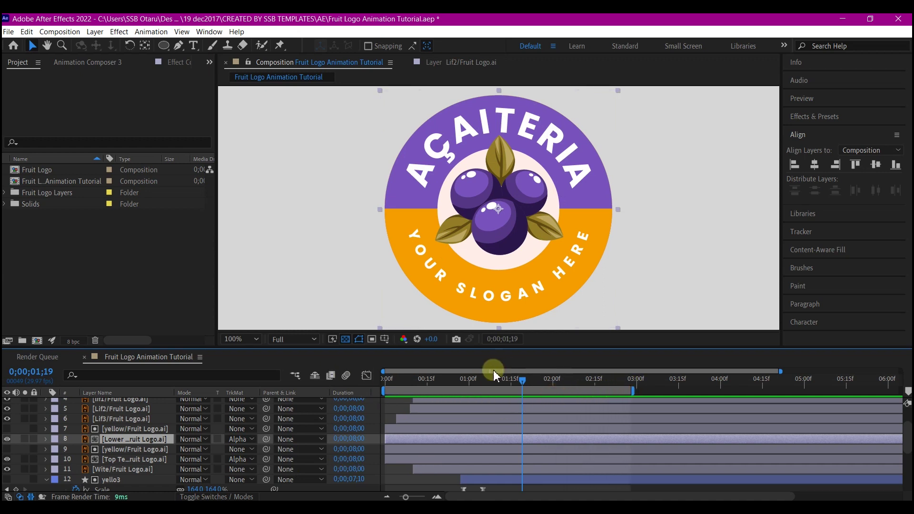
drag(523, 383, 642, 392)
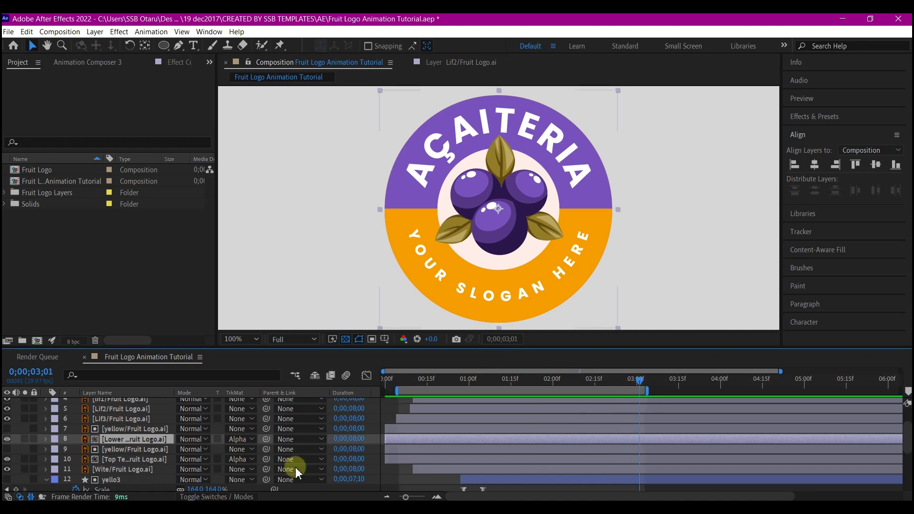
Keyframe both text layers' Rotation at about 3;01 and at 1;08 with -172°
drag(130, 444, 116, 471)
ctrl+click(121, 460)
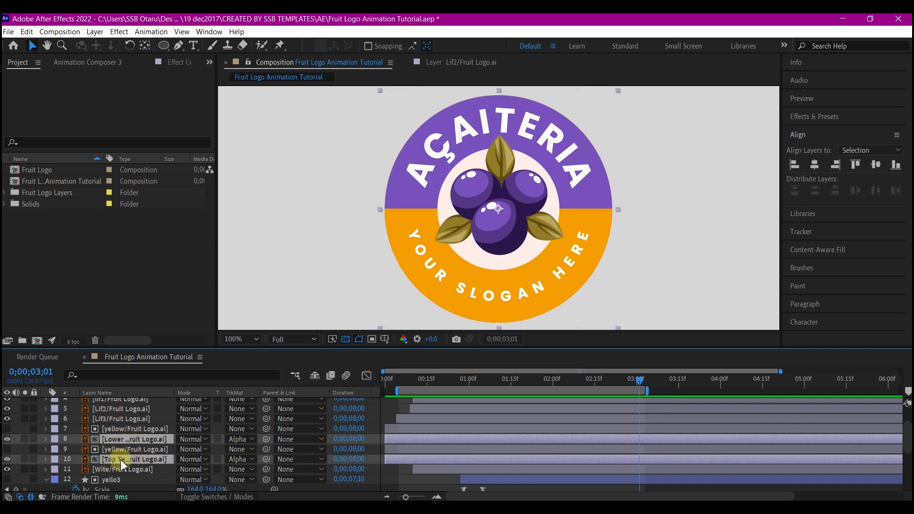
key(r)
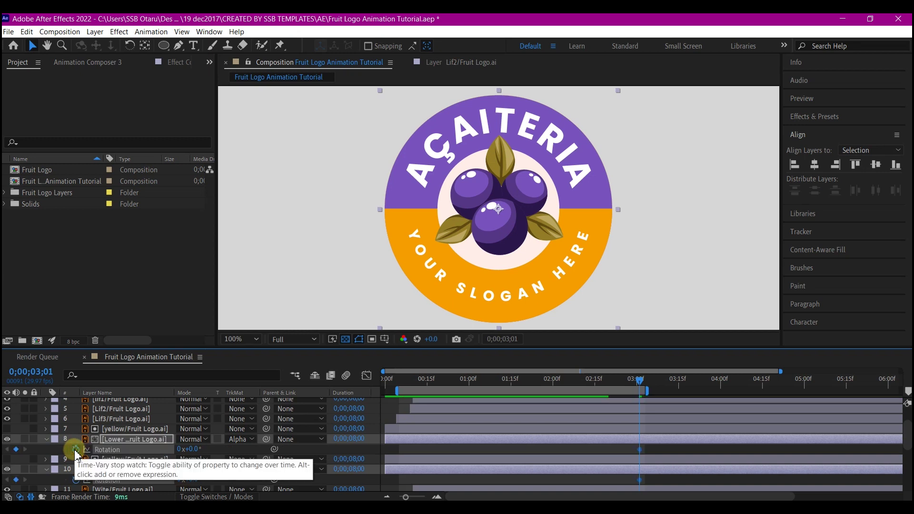
click(75, 449)
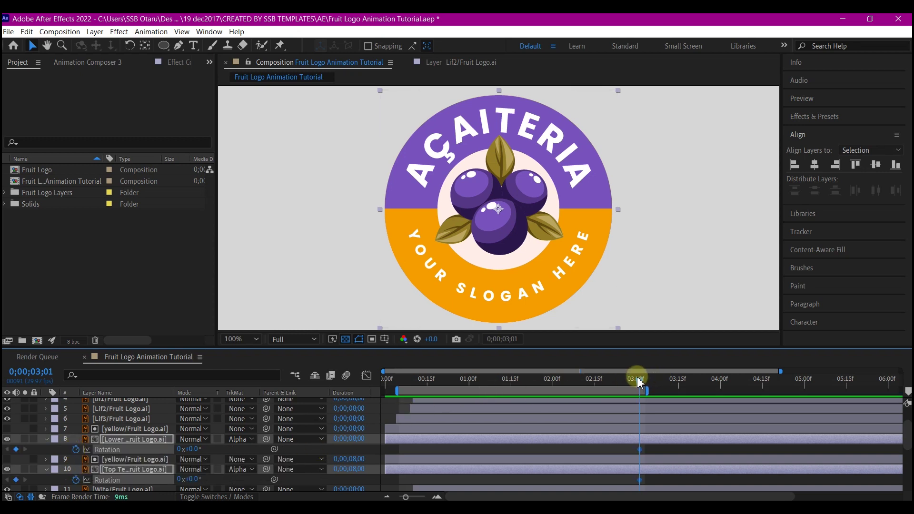
drag(637, 377, 562, 394)
mouse_move(479, 399)
mouse_down()
mouse_move(470, 401)
mouse_move(487, 399)
mouse_up()
drag(195, 449, 119, 470)
Apply Easy Ease to the text layers' rotation keyframes
scroll(588, 449, down, 3)
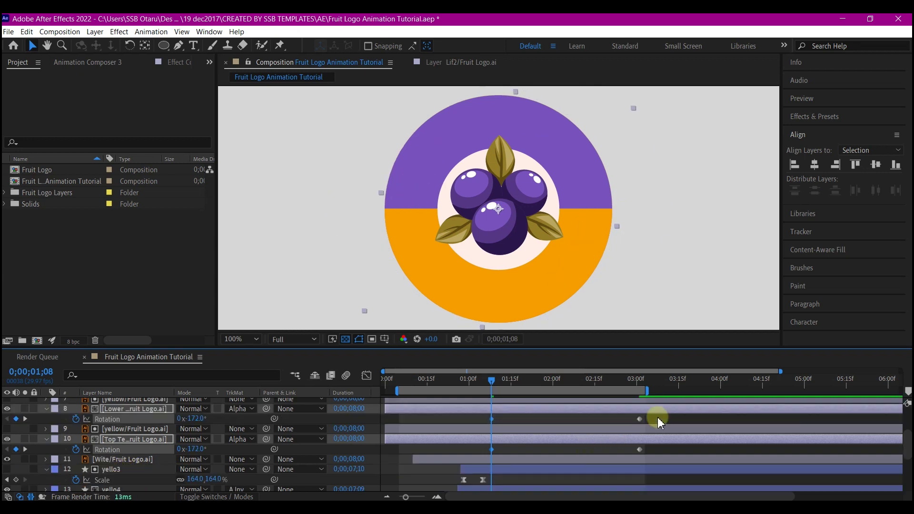
drag(652, 418, 458, 465)
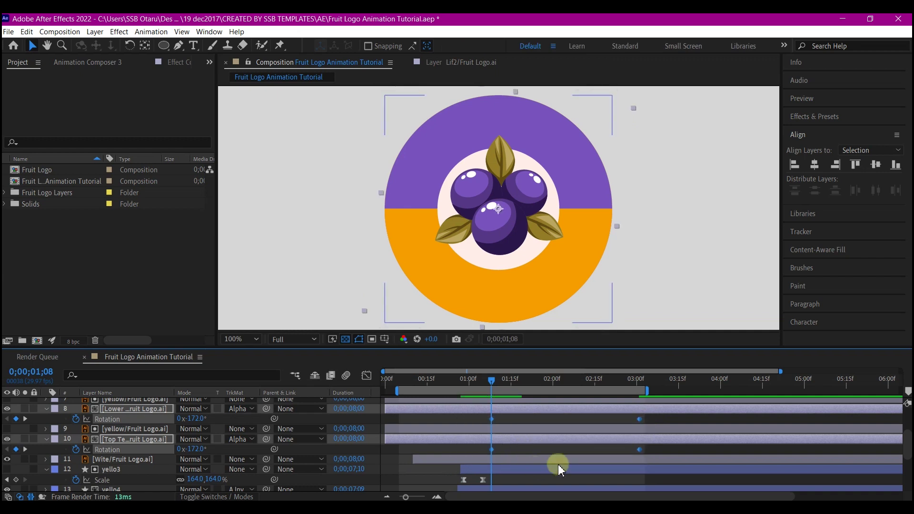
key(F9)
click(639, 419)
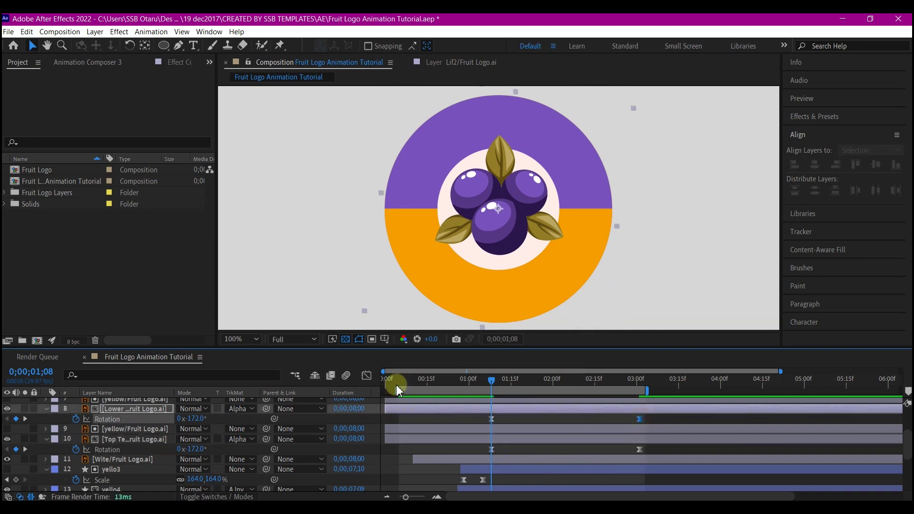
In the speed graph, make the first text layer's rotation slow down more sharply at the end
click(367, 377)
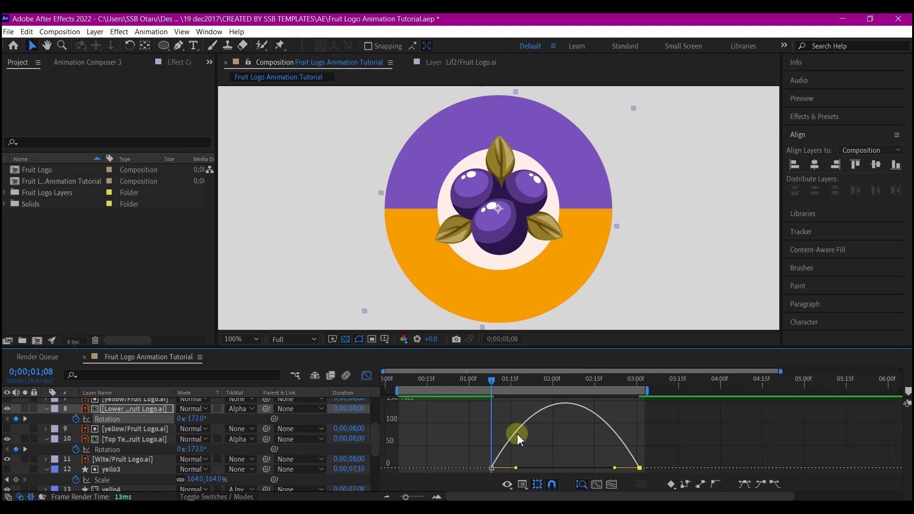
drag(616, 469, 566, 476)
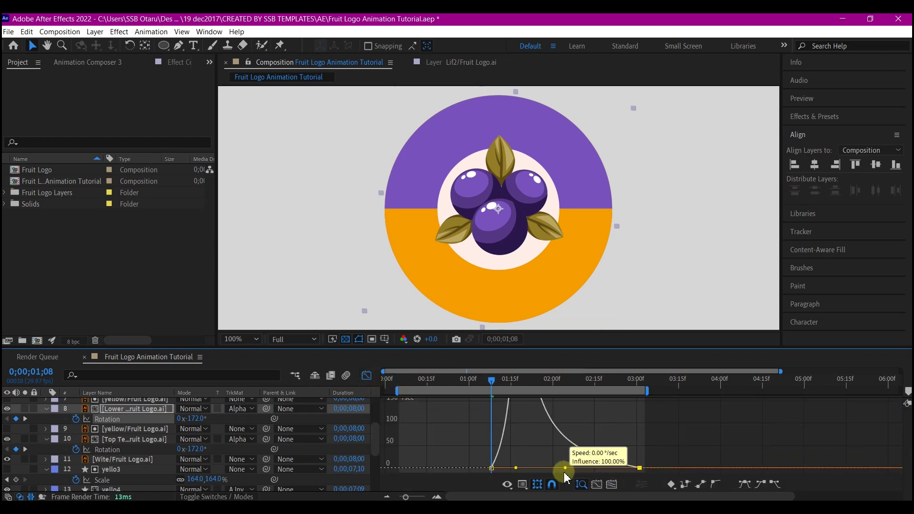
click(367, 376)
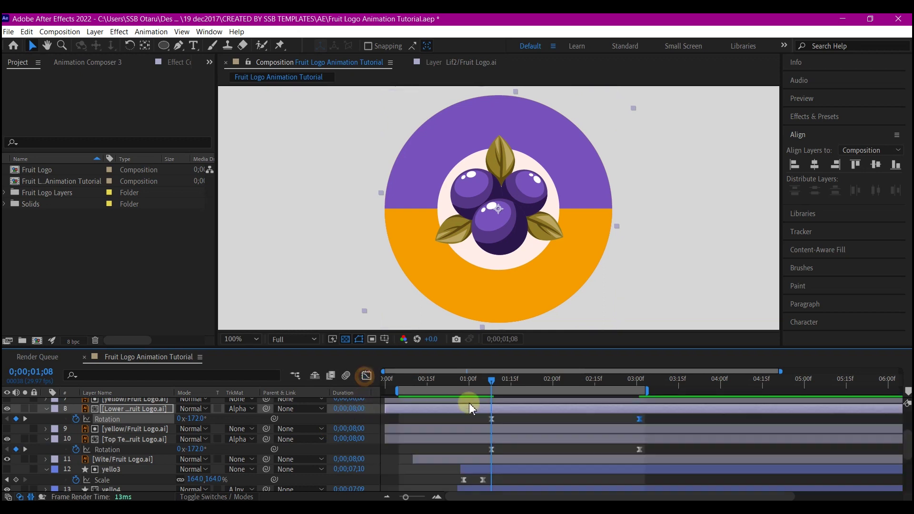
Stretch layer 10's 03:00 rotation ease back to about 02:00, then preview from the start
click(640, 448)
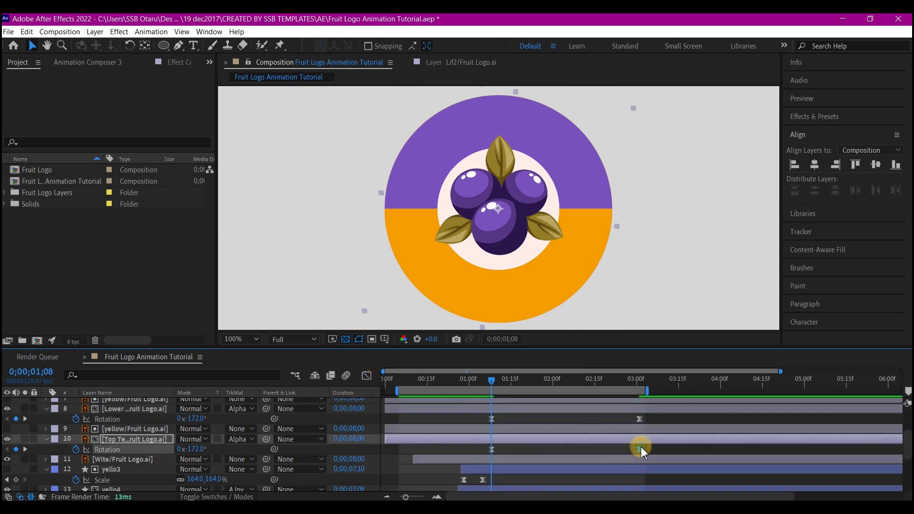
click(367, 376)
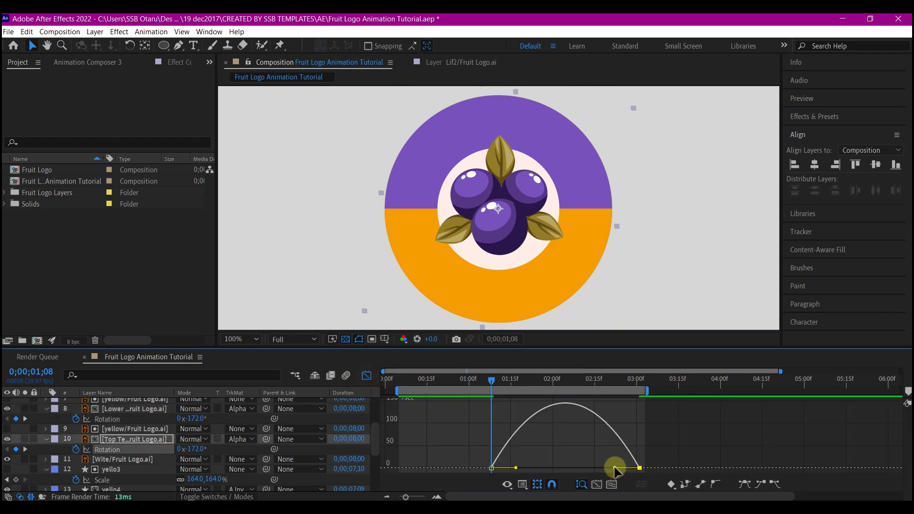
drag(614, 468, 565, 468)
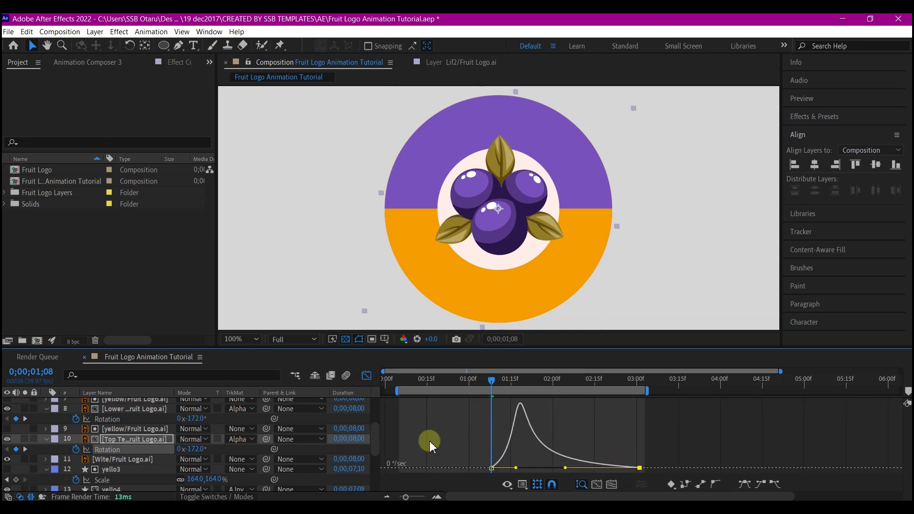
click(367, 381)
key(Home)
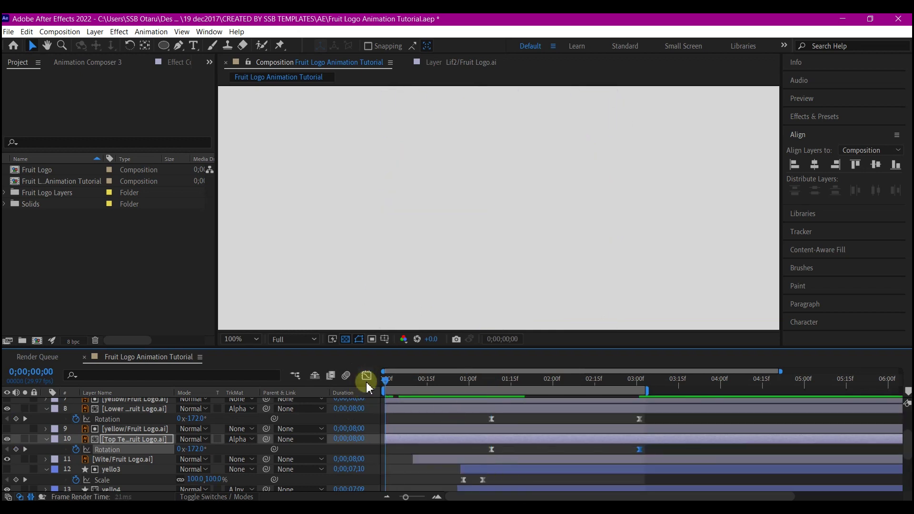
key(space)
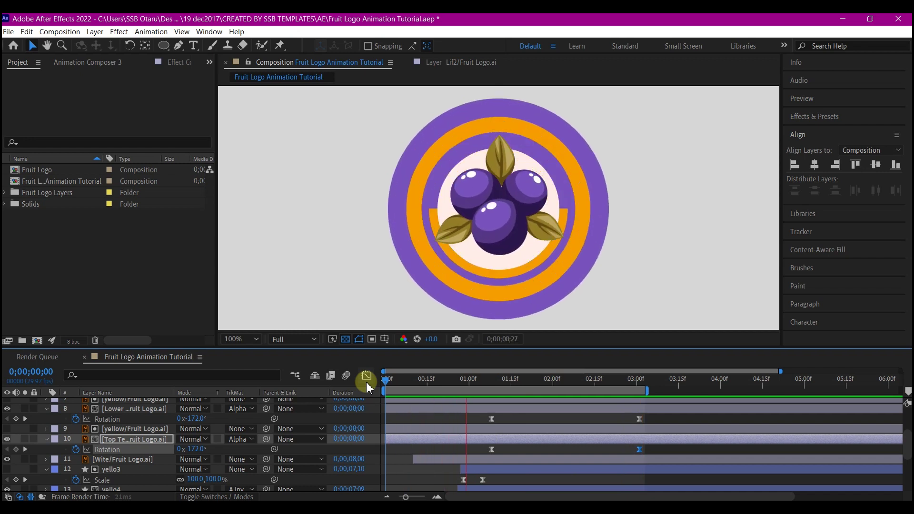
Stop the preview and add a null object with centred anchor, centred in the composition
click(20, 422)
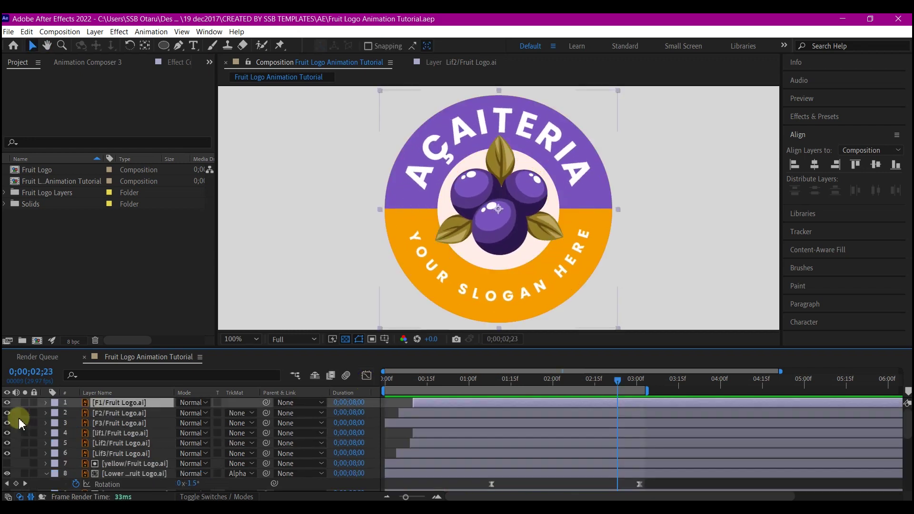
right_click(19, 422)
mouse_move(41, 298)
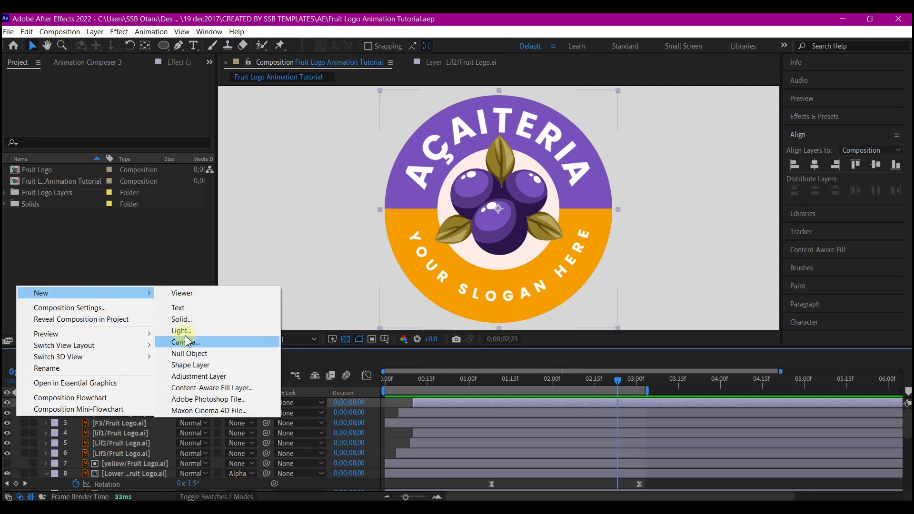
click(188, 353)
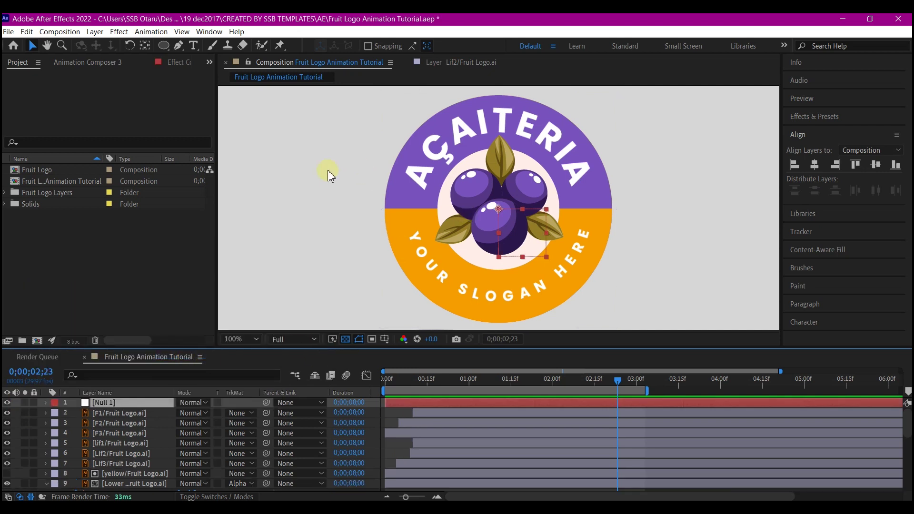
key(ctrl+alt+Home)
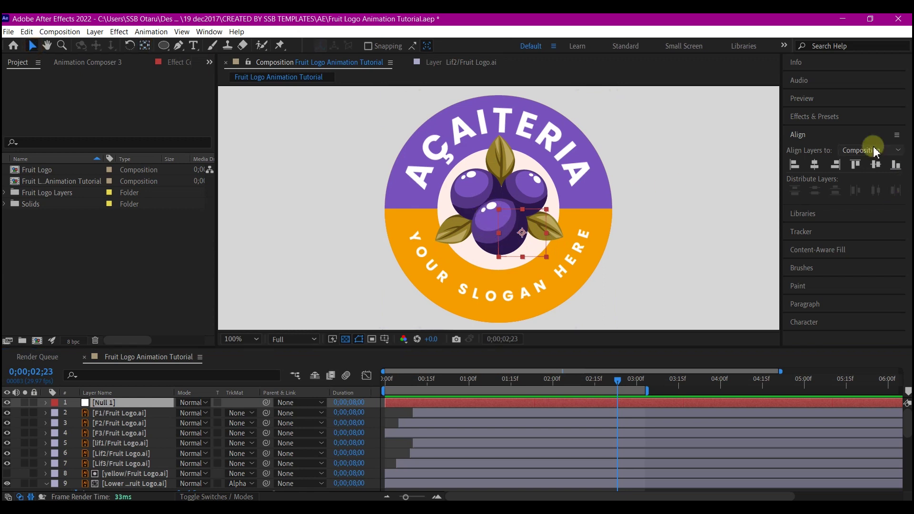
key(ctrl+Home)
Duplicate the null, name the two nulls frut control and ShapeCont, and move ShapeCont below Lif3
click(104, 403)
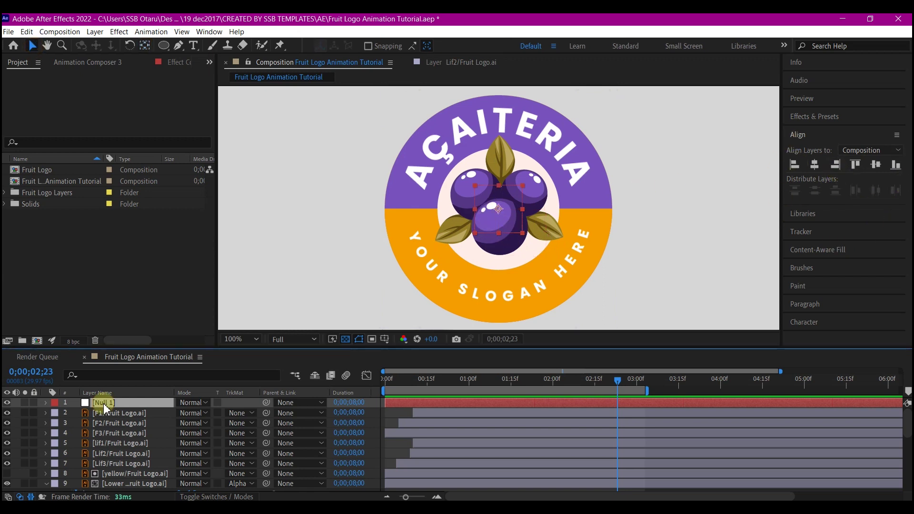
key(ctrl+d)
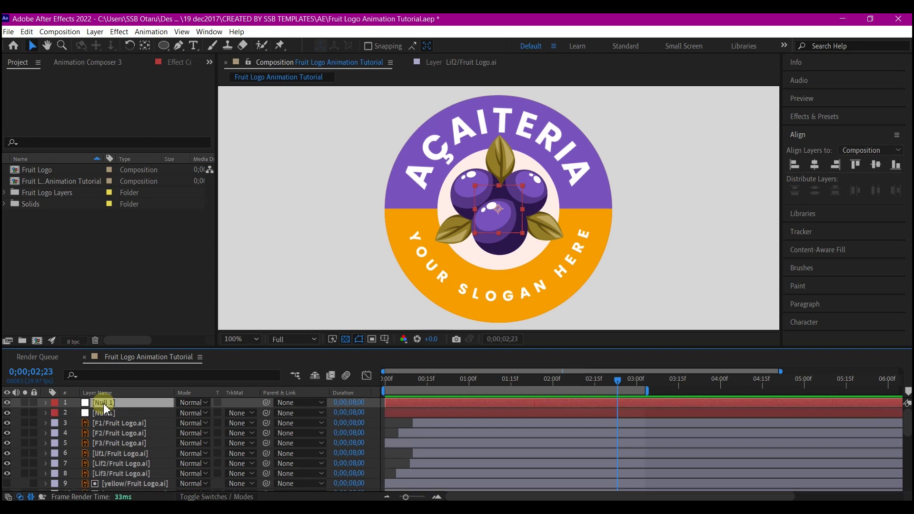
key(Return)
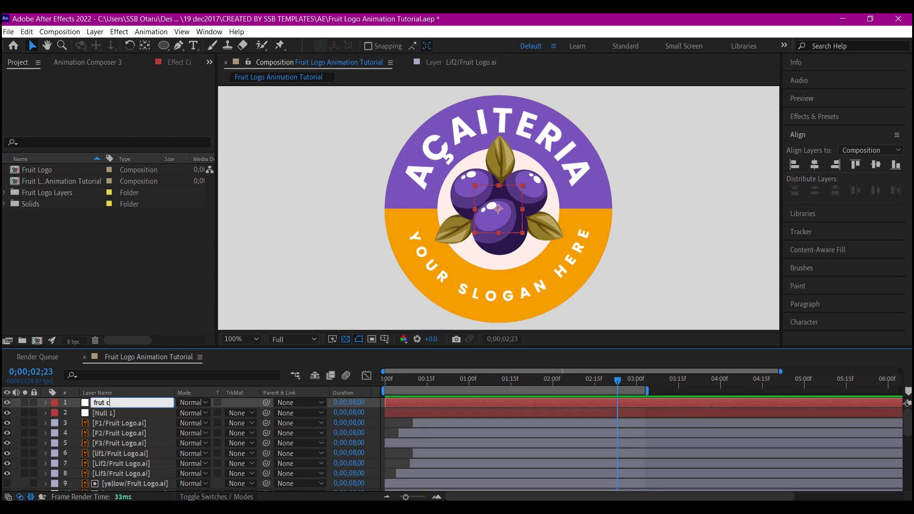
click(103, 412)
key(Return)
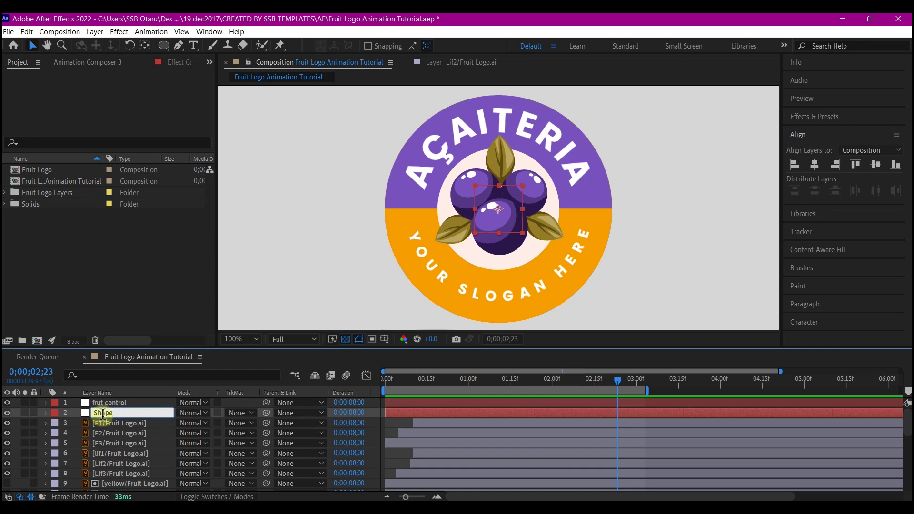
click(104, 413)
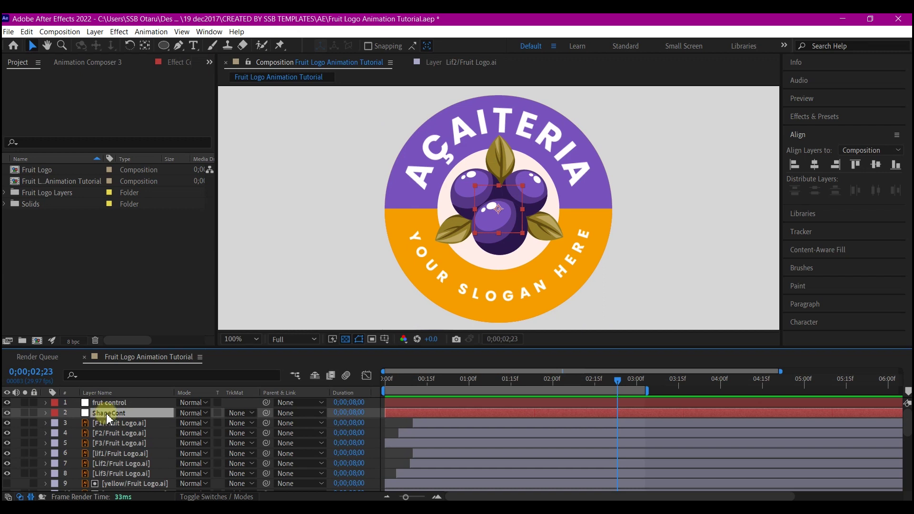
drag(110, 413, 122, 479)
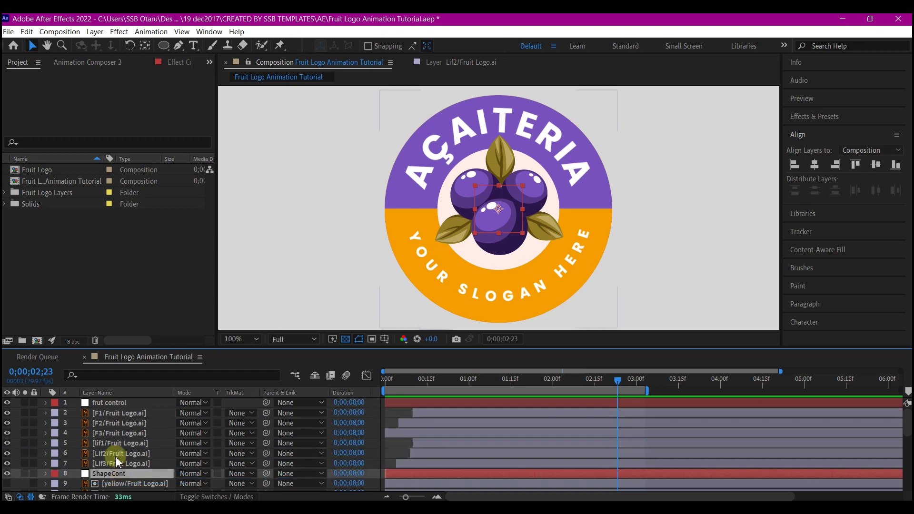
Parent layers F1 through Lif3 to frut control
click(120, 416)
drag(120, 417, 119, 469)
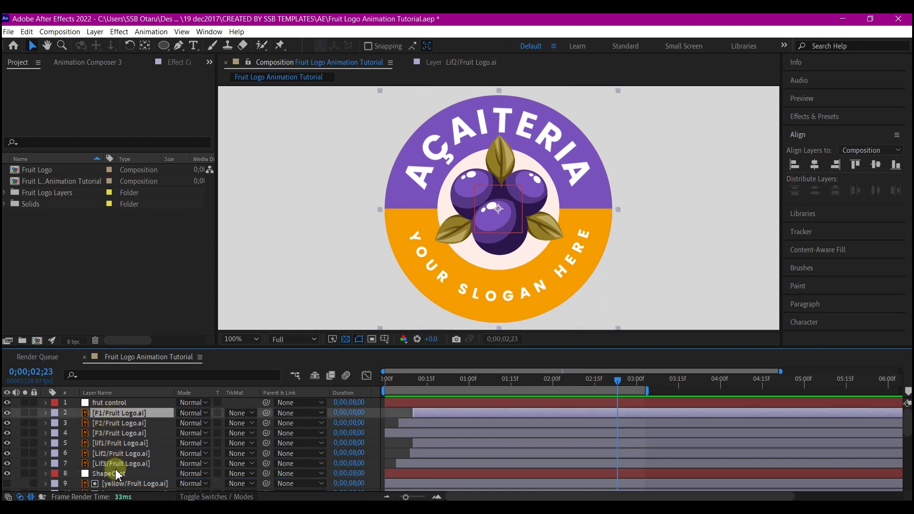
shift+click(119, 463)
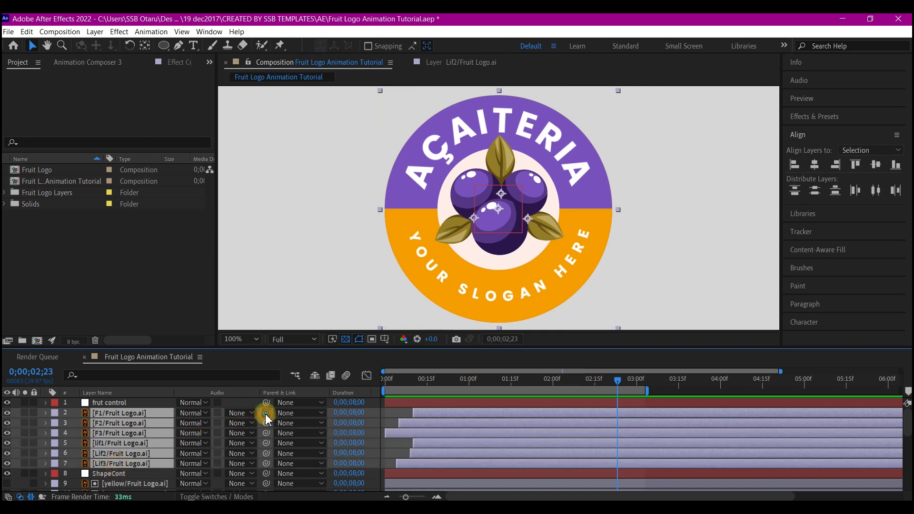
drag(268, 419, 95, 402)
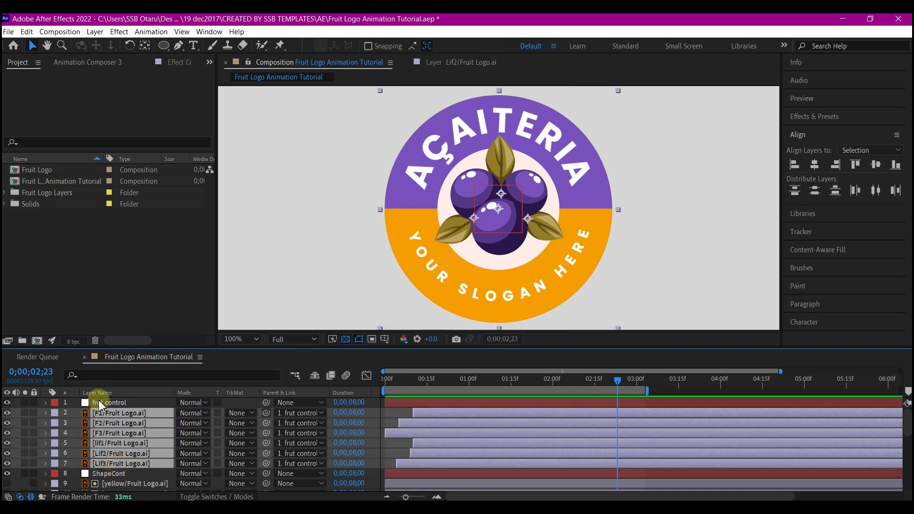
Parent the yellow and lower-half layers 9–11 to ShapeCont
scroll(93, 439, down, 3)
click(122, 423)
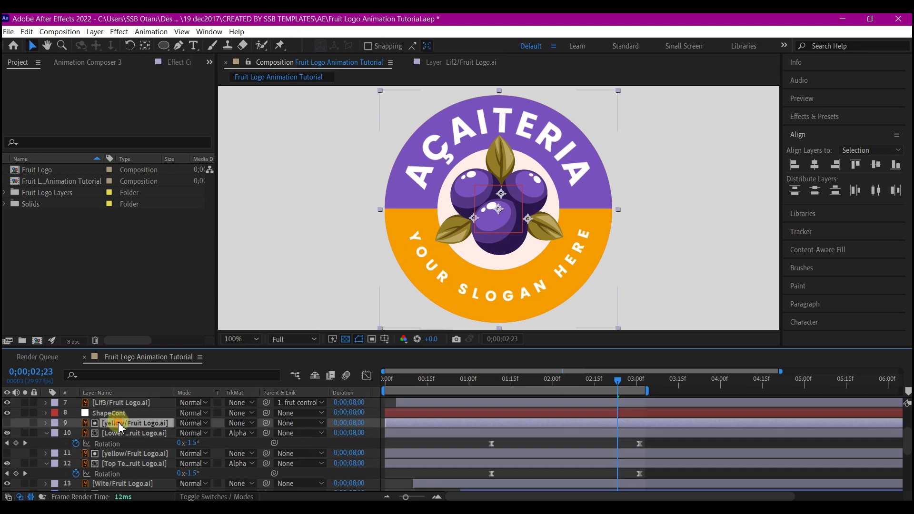
scroll(122, 440, down, 5)
click(114, 477)
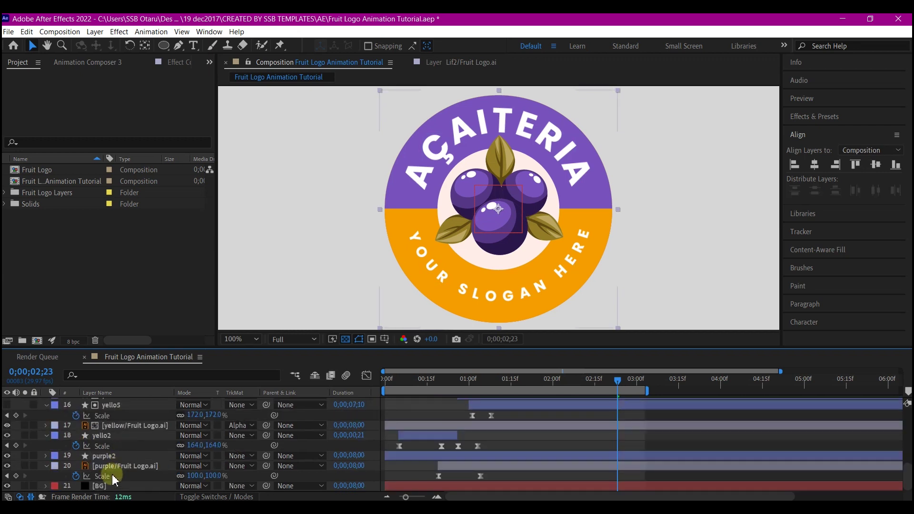
click(116, 469)
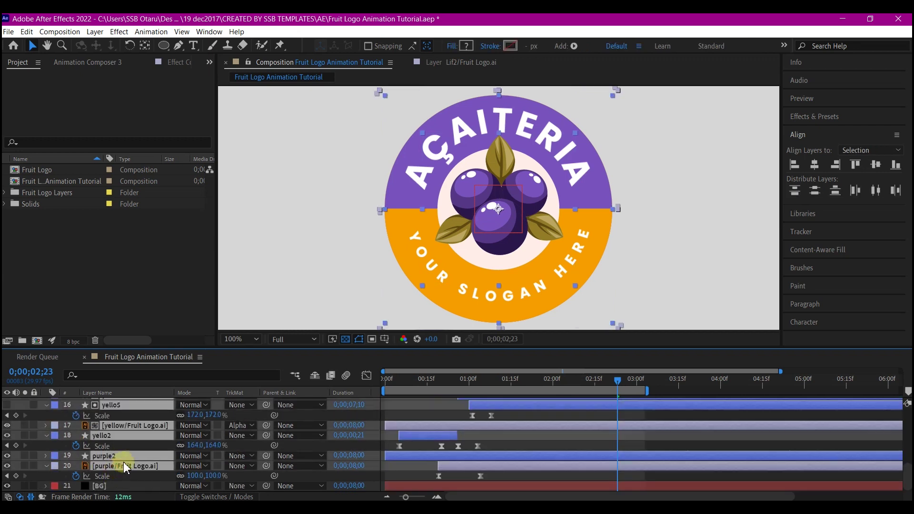
scroll(119, 467, up, 5)
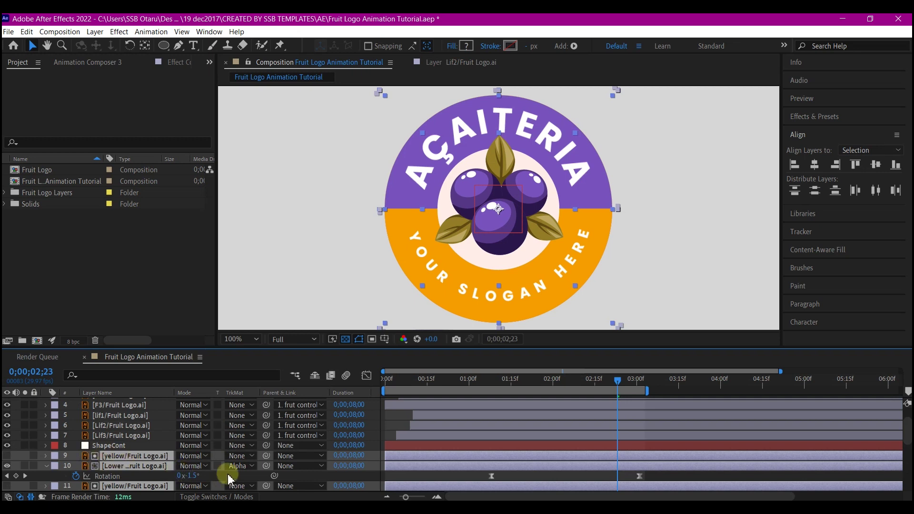
drag(267, 460, 116, 451)
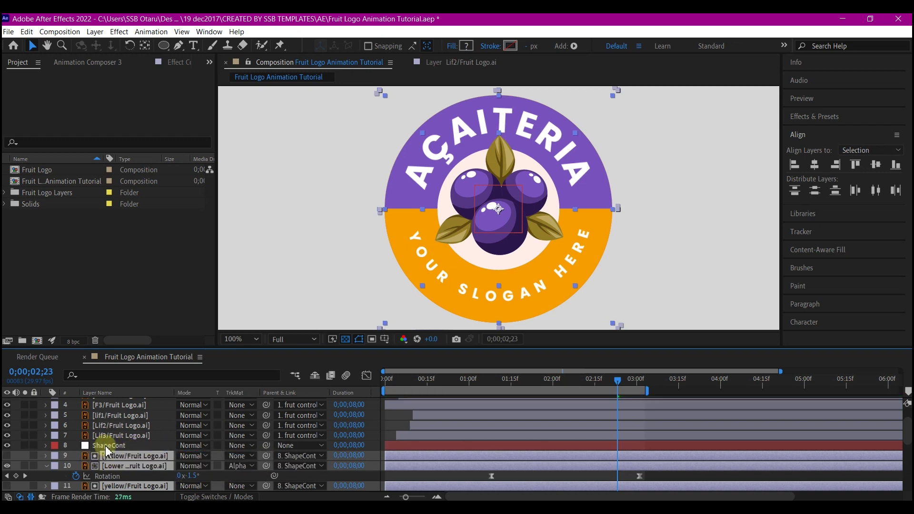
Select both null layers and reveal their Rotation properties
click(108, 446)
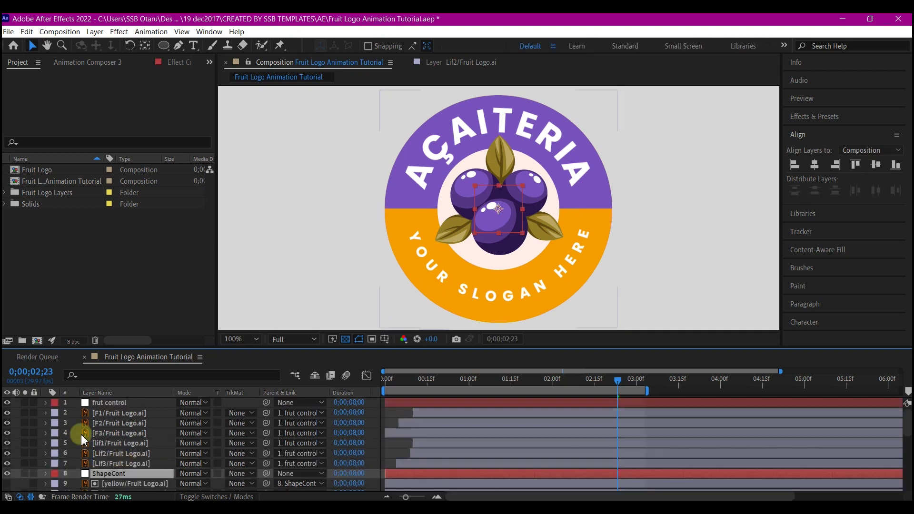
scroll(109, 428, up, 1)
ctrl+click(111, 405)
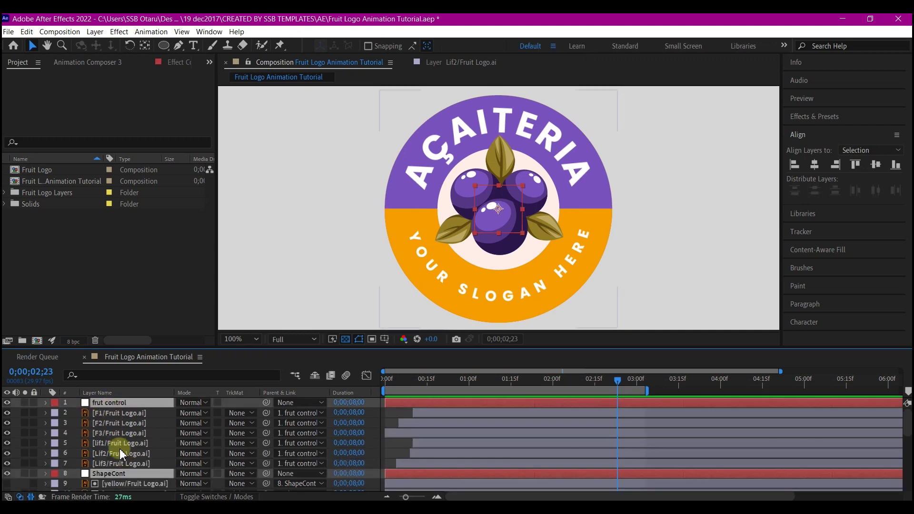
key(r)
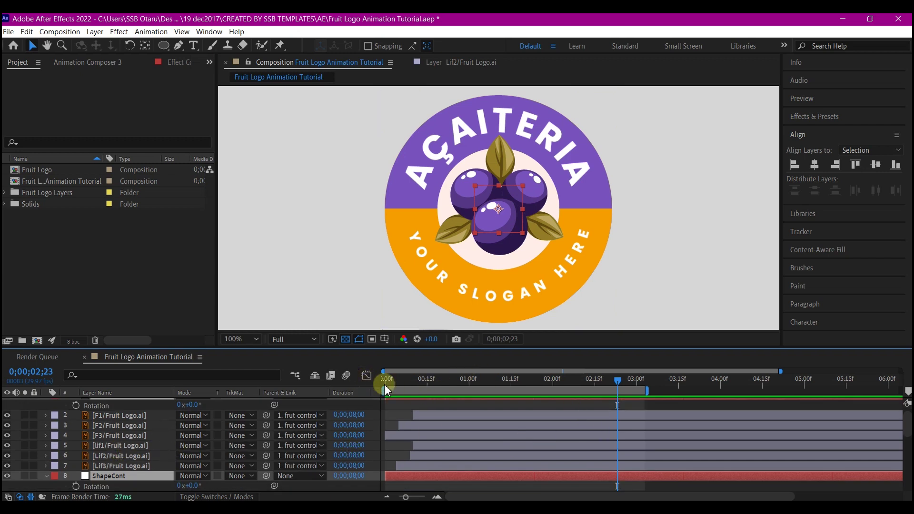
Keyframe both nulls' Rotation at 2;23, then turn ShapeCont to 97° at 1;14
drag(387, 389, 617, 393)
click(76, 405)
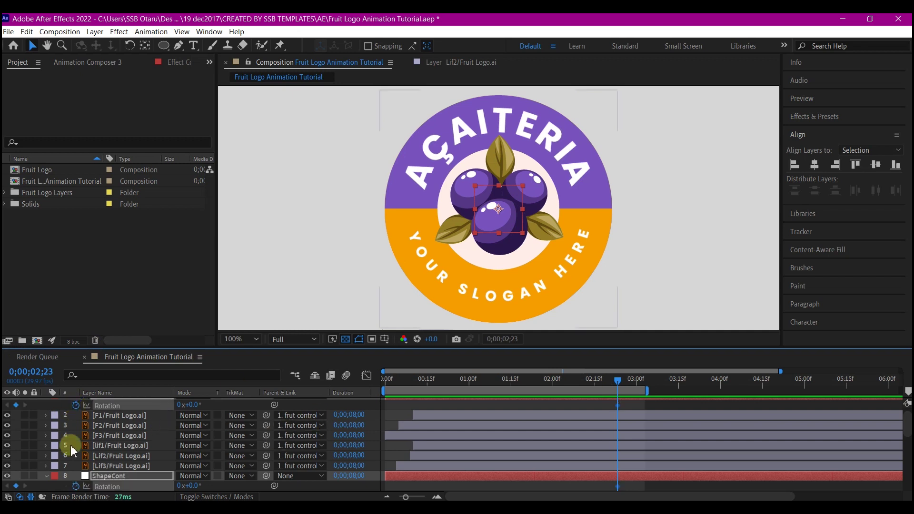
click(491, 415)
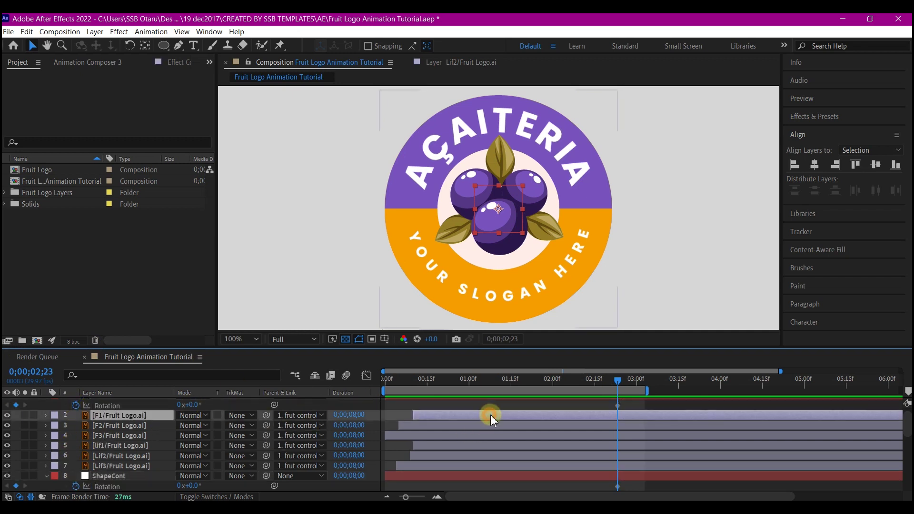
drag(620, 388, 512, 404)
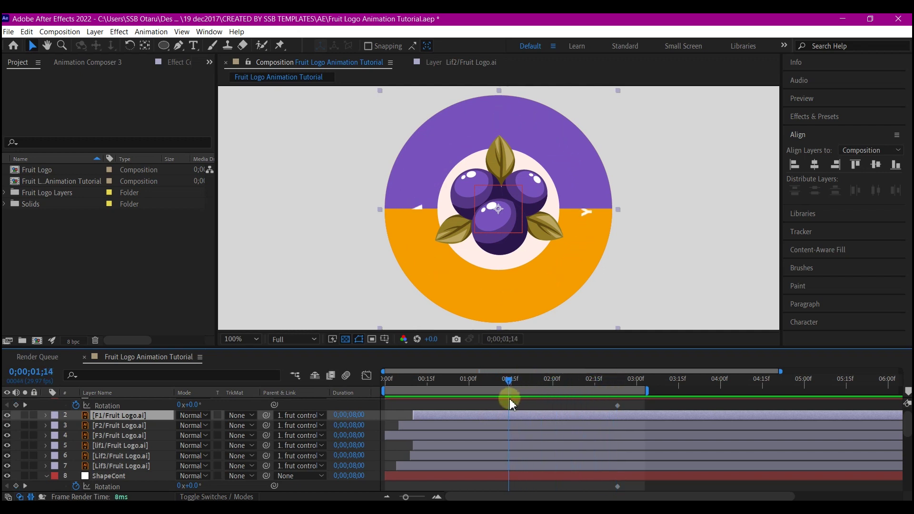
scroll(198, 452, down, 3)
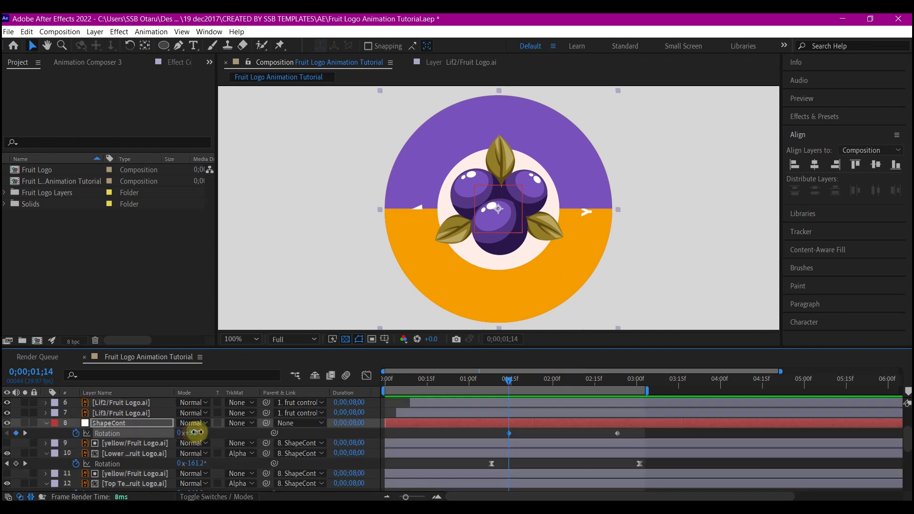
drag(193, 432, 250, 430)
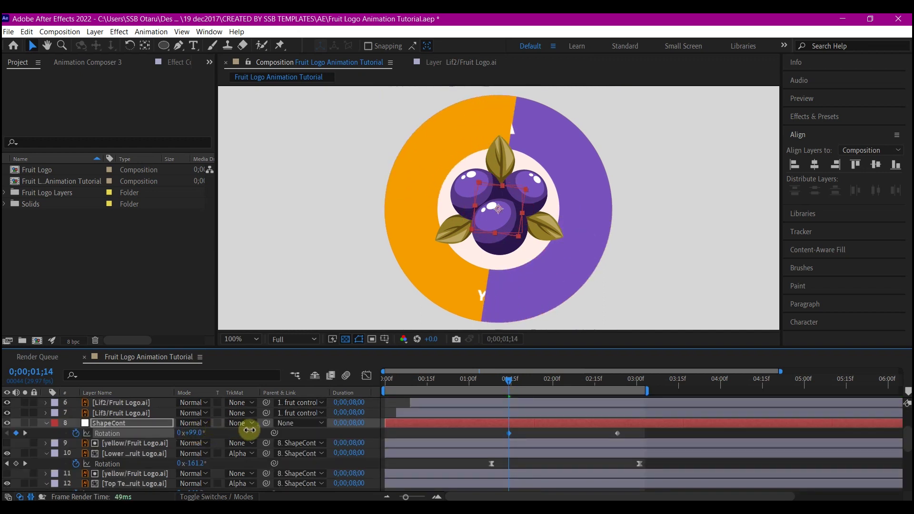
scroll(100, 414, up, 3)
Rotate frut control to -105° at 1;14, select the keyframes, and return to frame zero
click(108, 405)
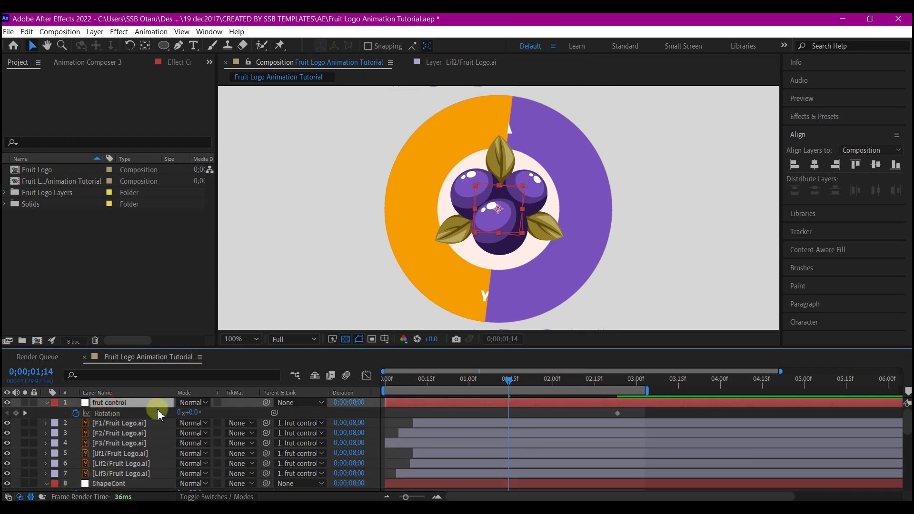
drag(196, 414, 141, 419)
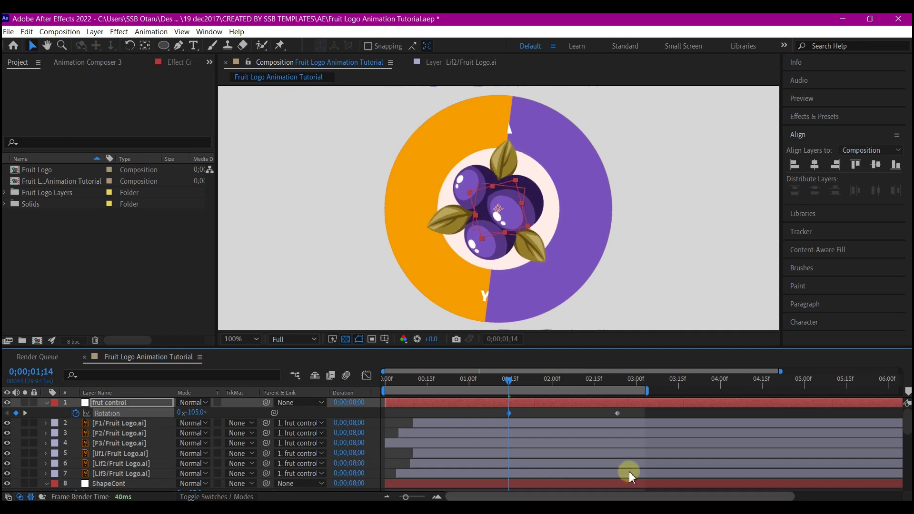
drag(633, 416, 476, 456)
click(513, 455)
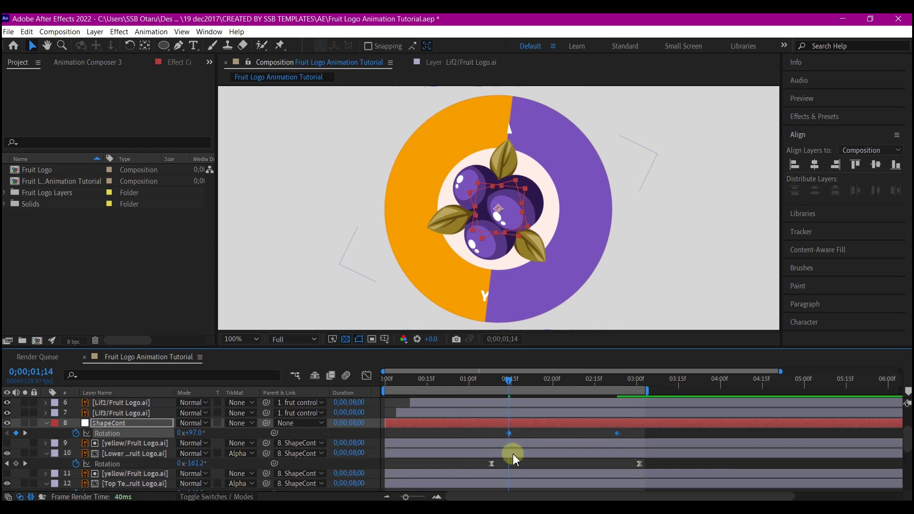
key(ctrl+z)
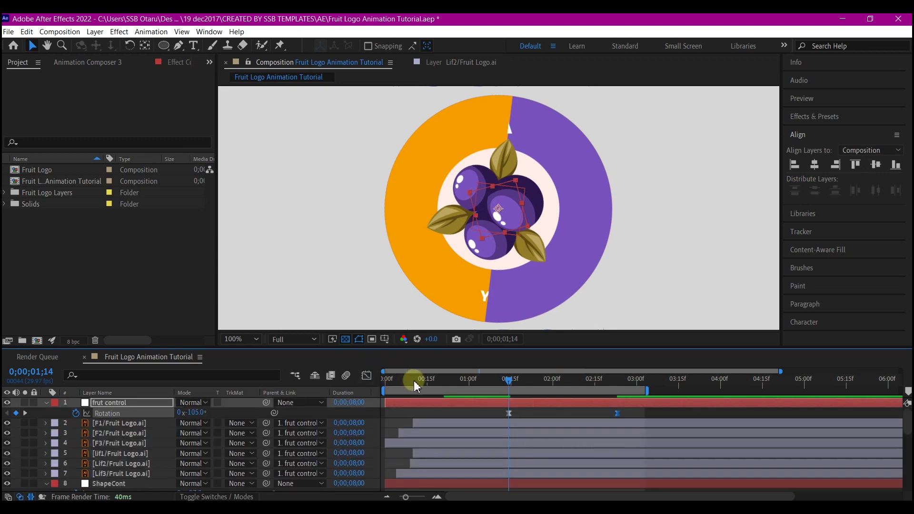
drag(407, 378, 371, 390)
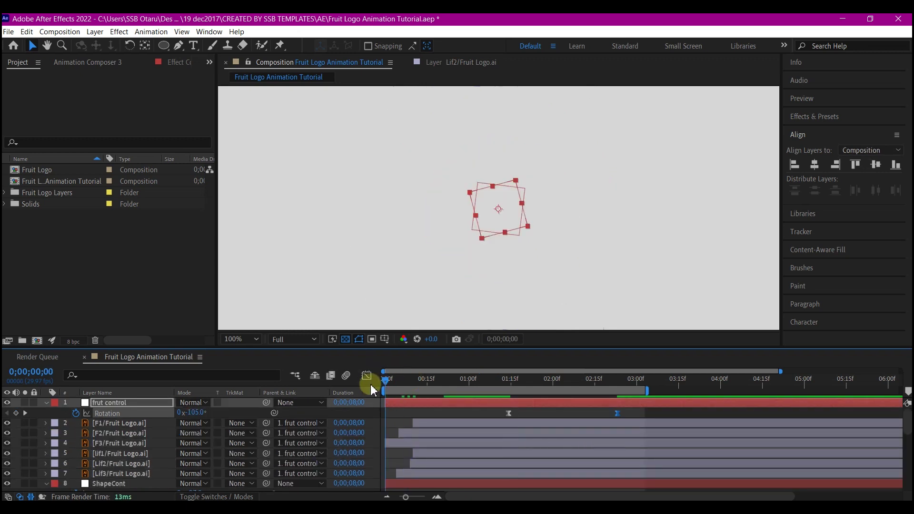
click(235, 340)
Fit the composition in the viewer, preview the animation, and collapse frut control's properties
click(237, 127)
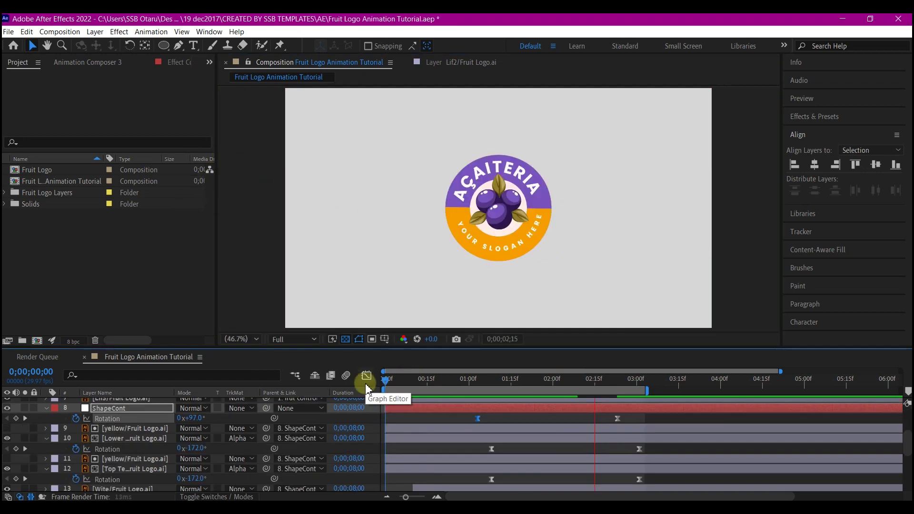
key(space)
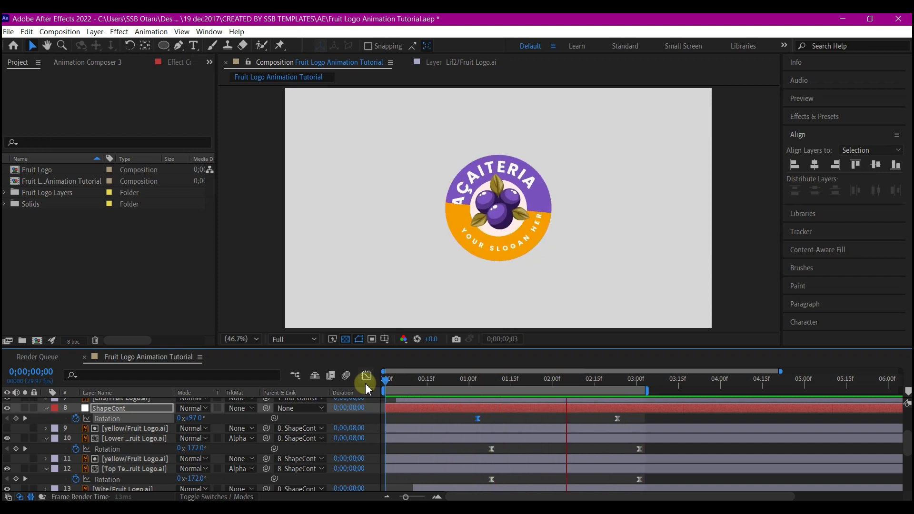
key(space)
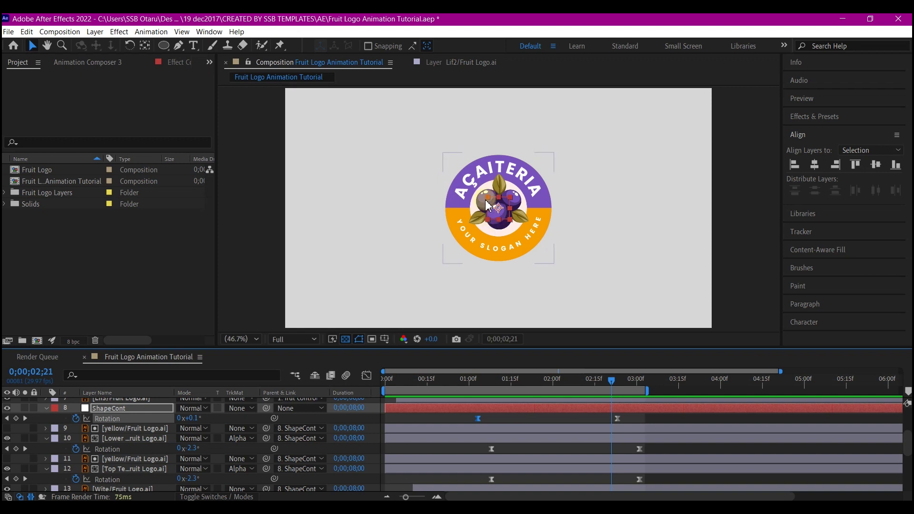
scroll(119, 435, up, 4)
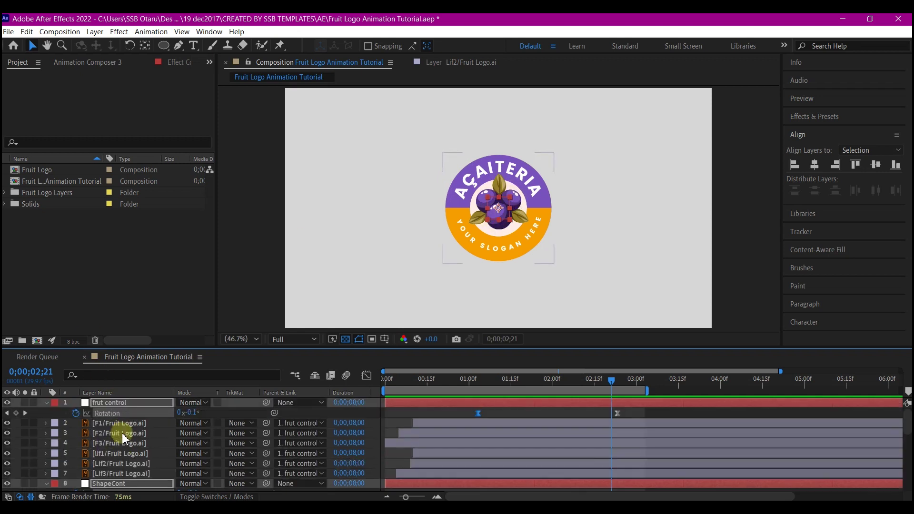
click(46, 404)
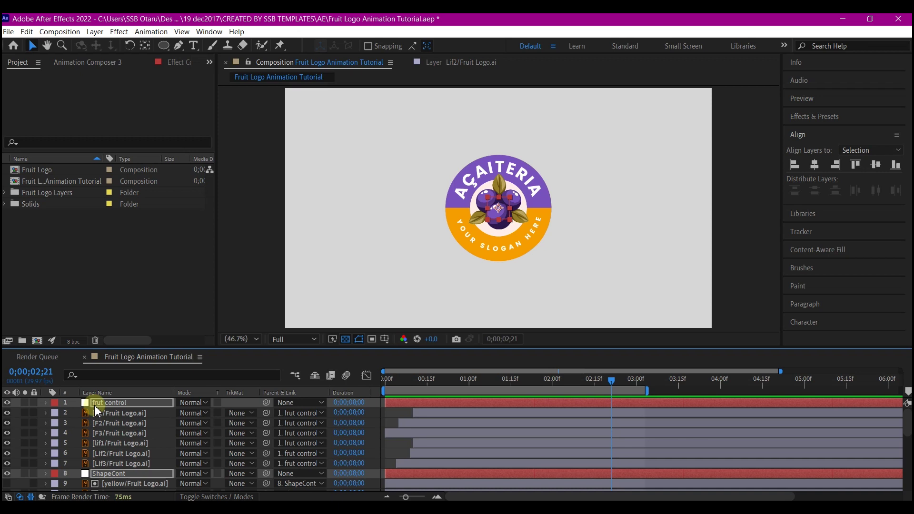
Create a new 1920×1080, 29.97 fps composition named shapes
key(ctrl+n)
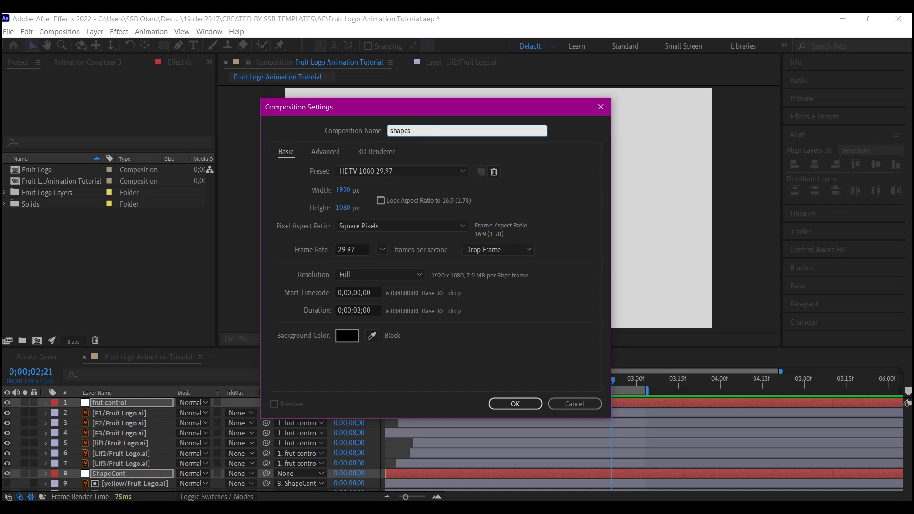
key(Return)
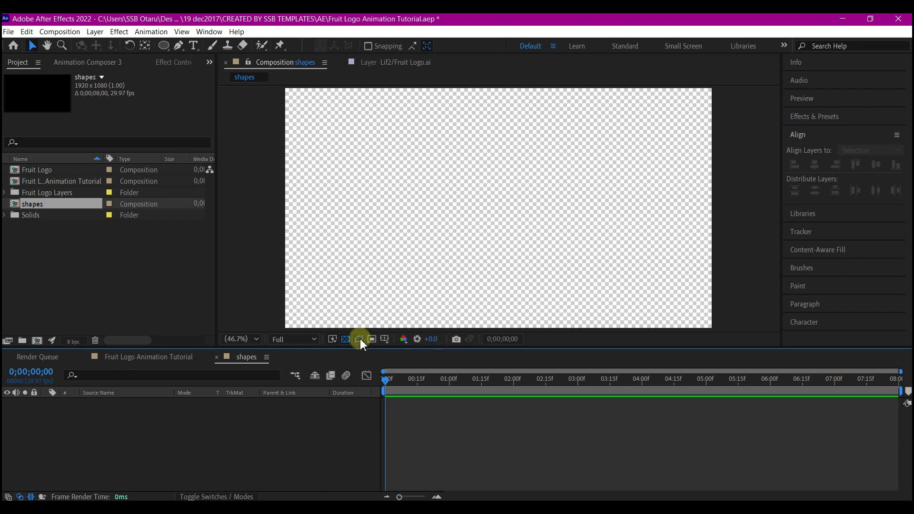
Switch to a solid black background and draw a small orange circle with the Ellipse Tool
click(345, 338)
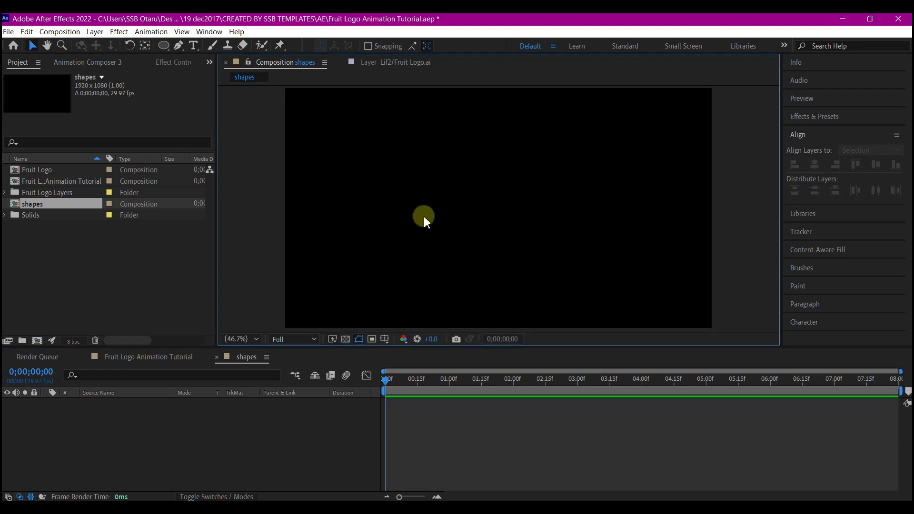
click(167, 47)
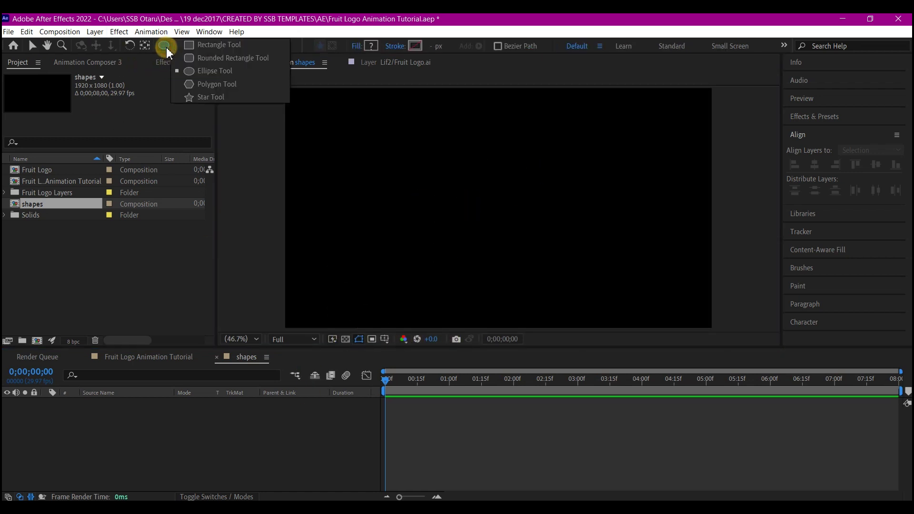
click(204, 71)
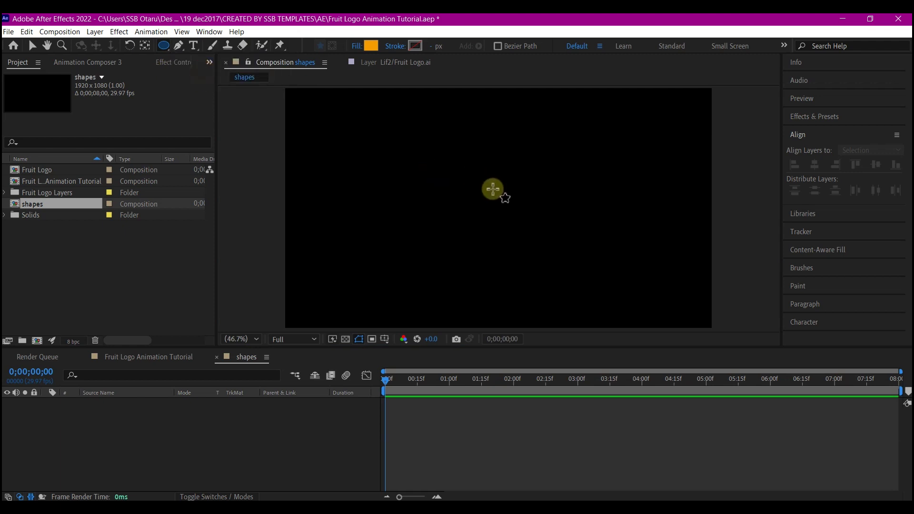
drag(499, 193, 501, 194)
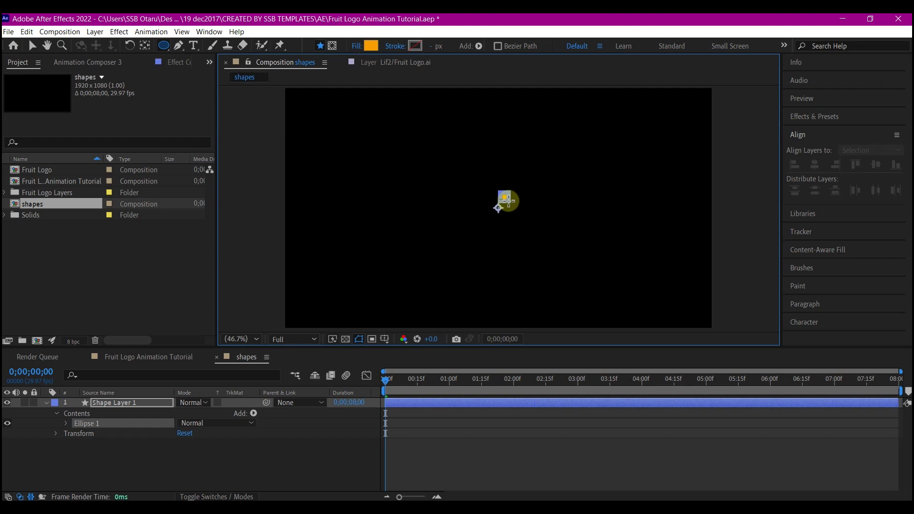
drag(506, 200, 506, 202)
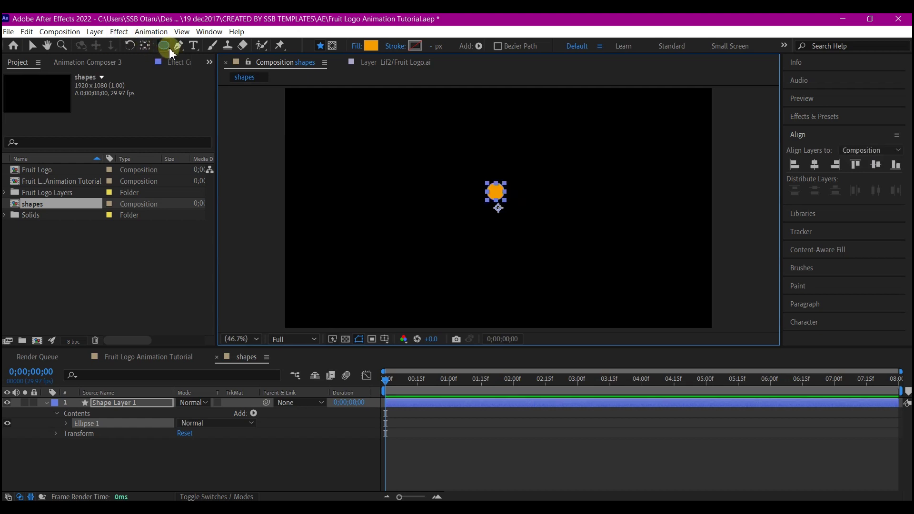
Centre the circle horizontally and vertically in the composition
click(145, 45)
click(815, 164)
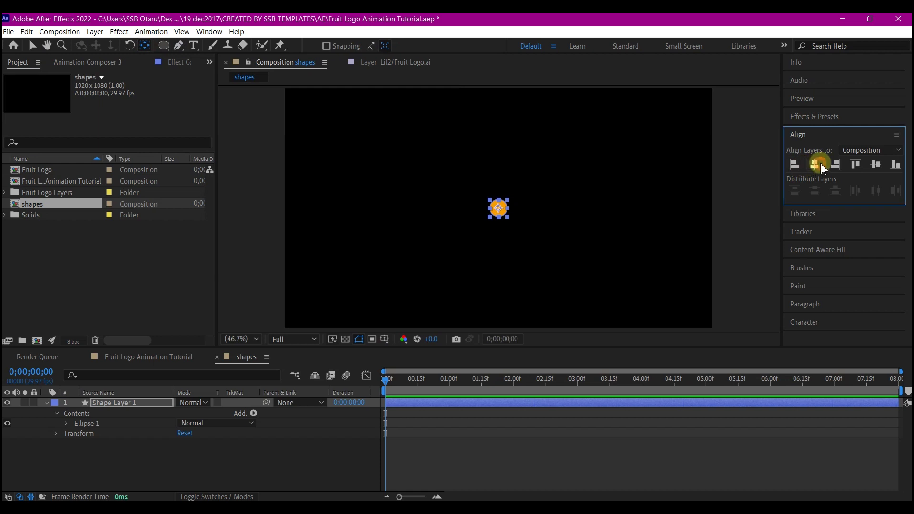
click(874, 167)
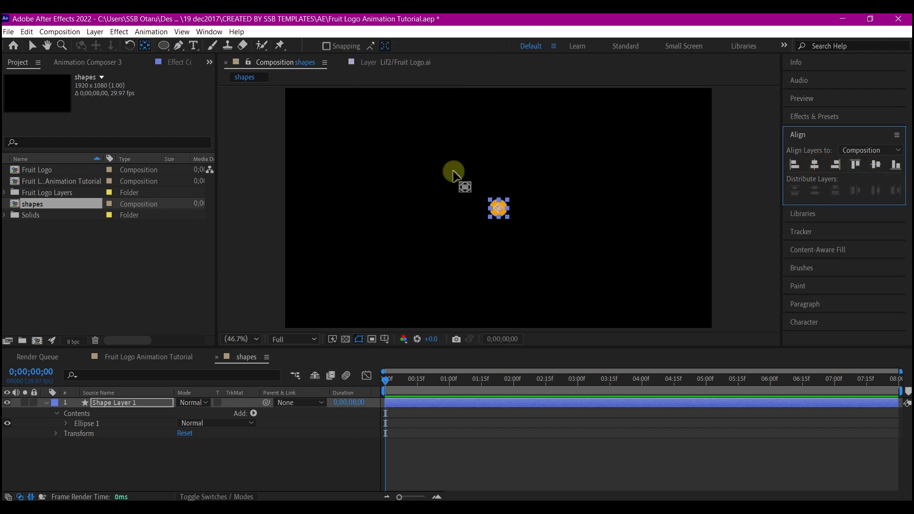
Switch to the Pen tool and set the fill for new shapes to None
key(g)
click(356, 46)
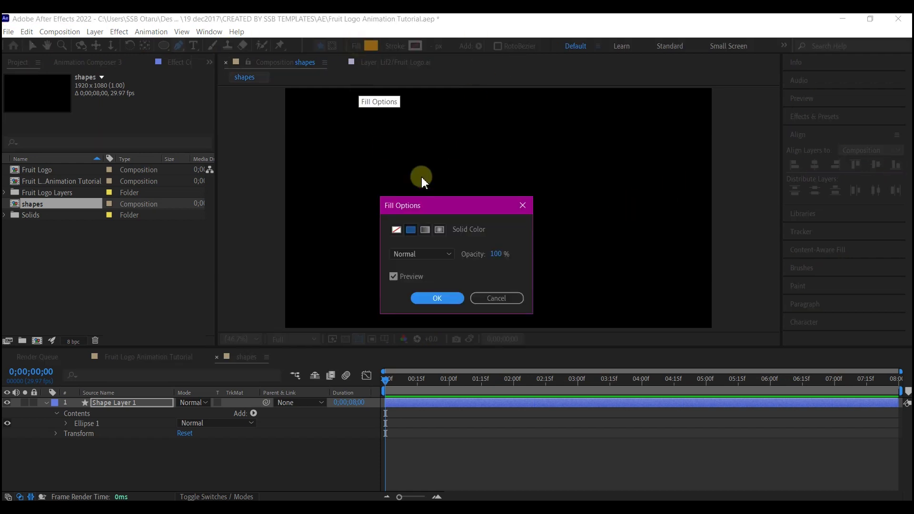
click(395, 230)
click(433, 298)
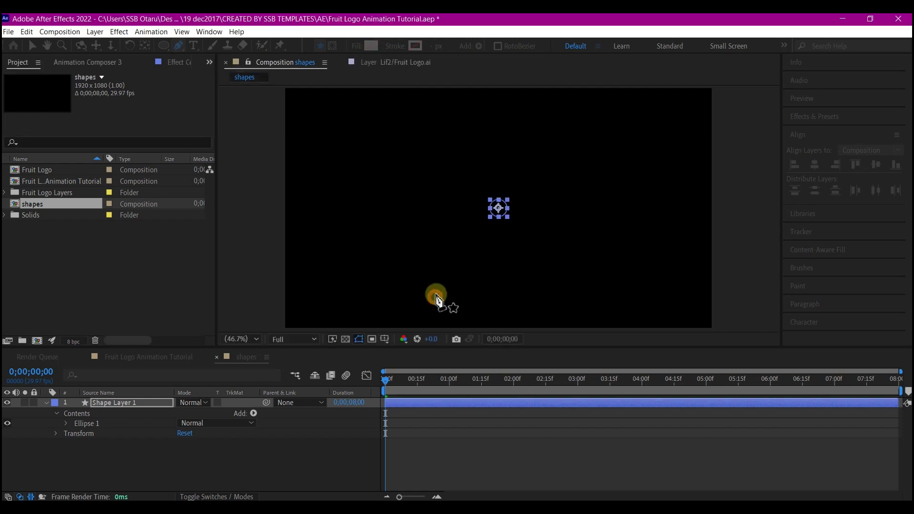
Set the stroke colour to orange EBA12F, then move the current time to frame 10
click(416, 45)
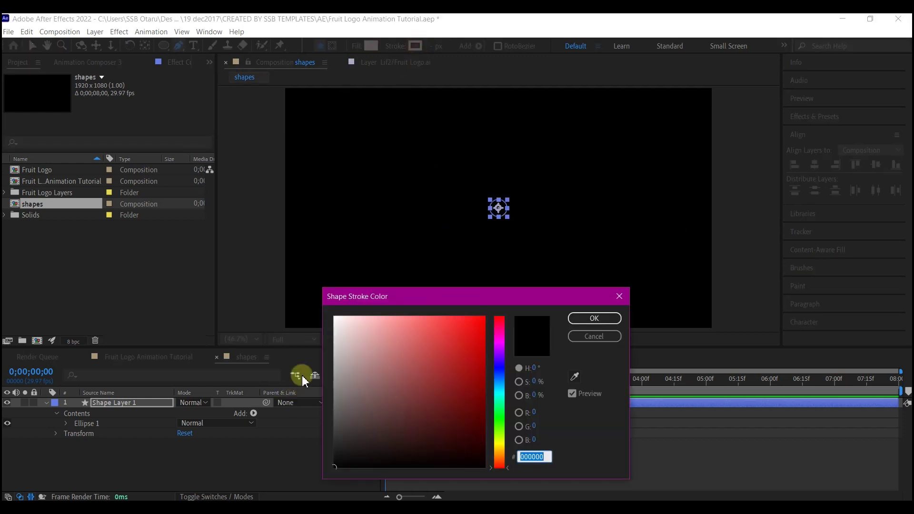
click(333, 332)
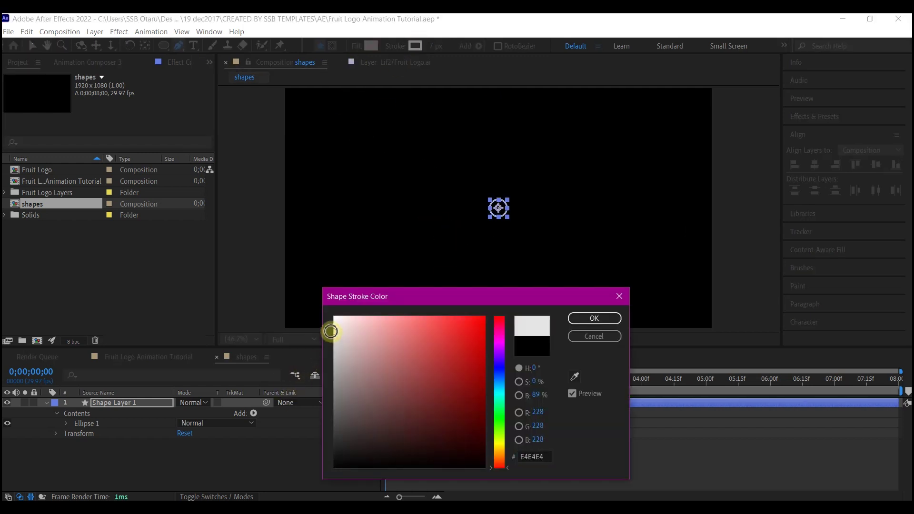
click(434, 333)
click(443, 323)
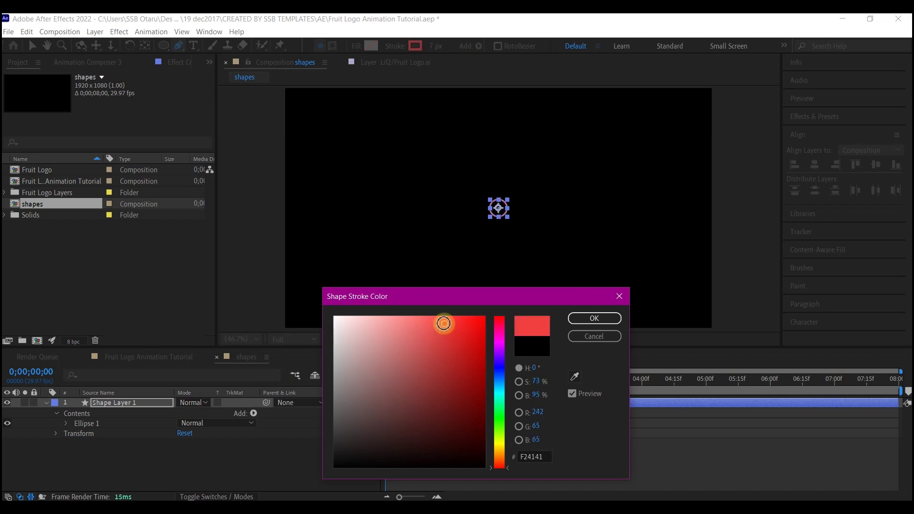
click(500, 351)
click(455, 328)
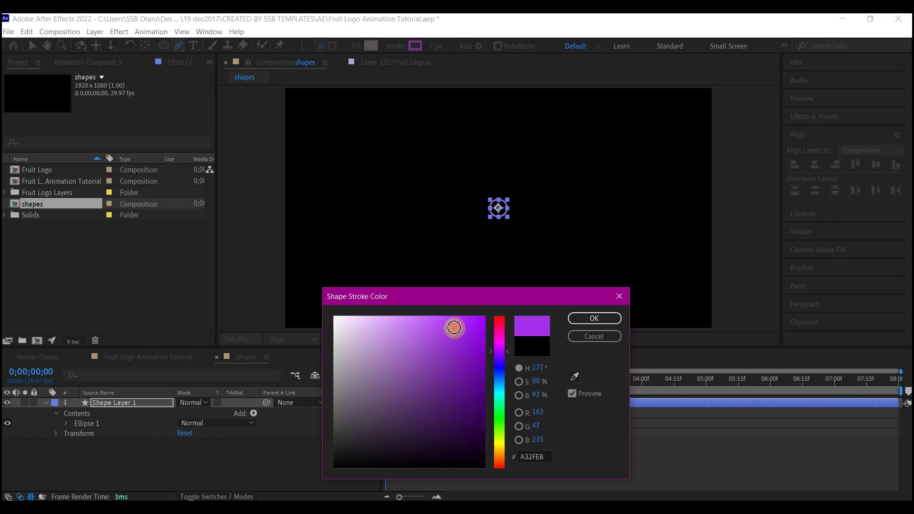
click(499, 451)
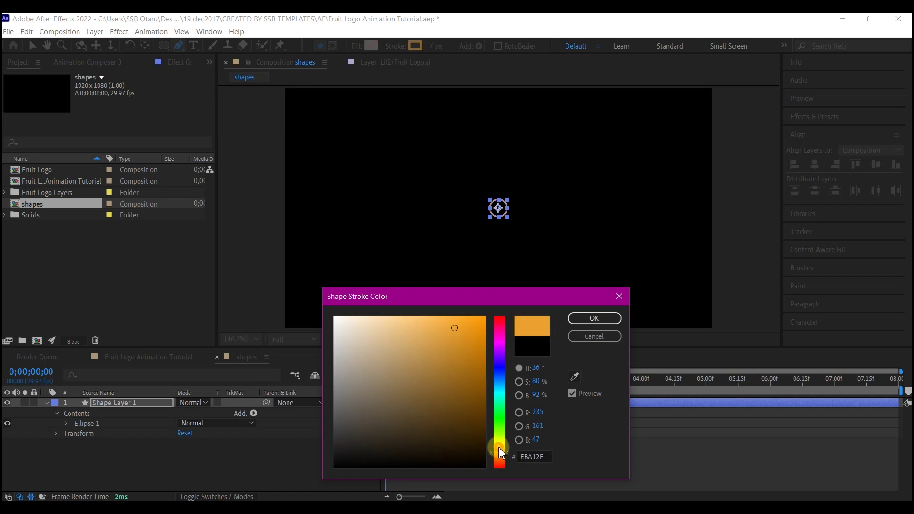
drag(469, 329, 530, 332)
click(594, 318)
click(468, 383)
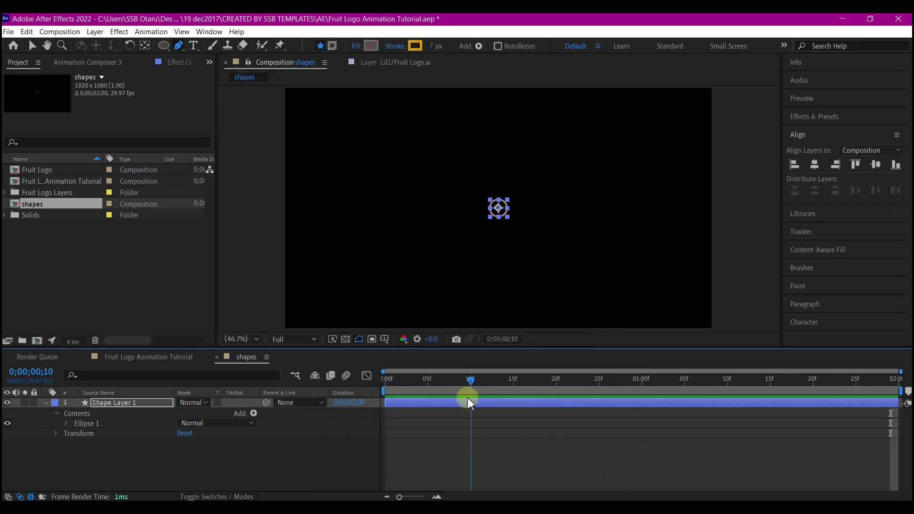
Keyframe Scale from 0% at frame 0 to 100% at frame 10, with Easy Ease applied
click(112, 407)
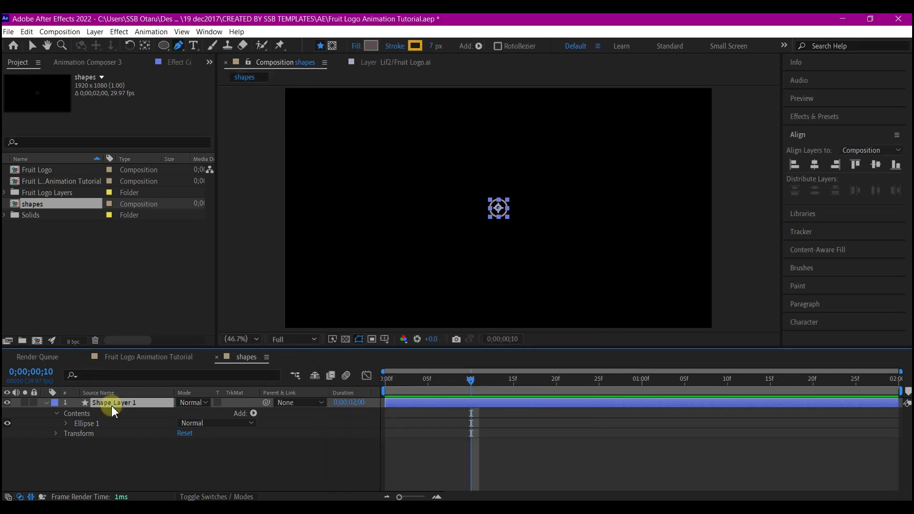
key(alt+shift+s)
key(Home)
click(193, 412)
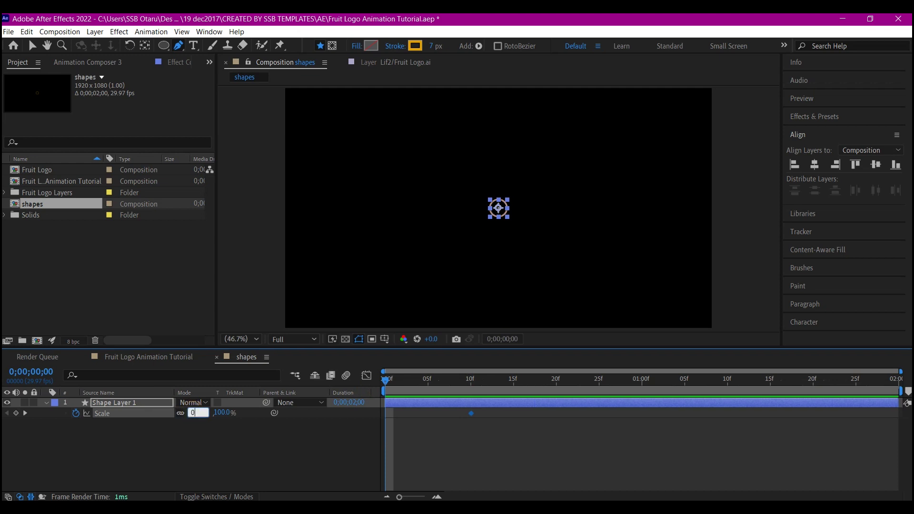
text(0)
key(Return)
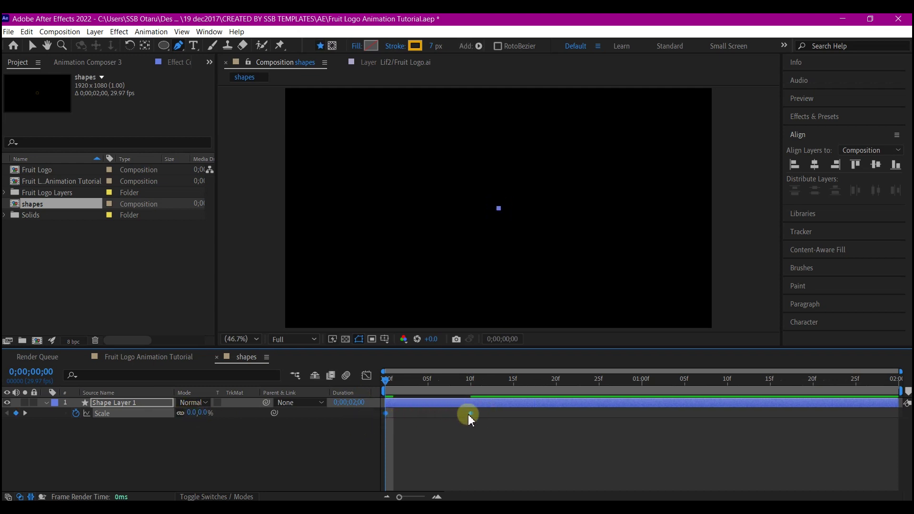
key(F9)
drag(388, 381, 473, 393)
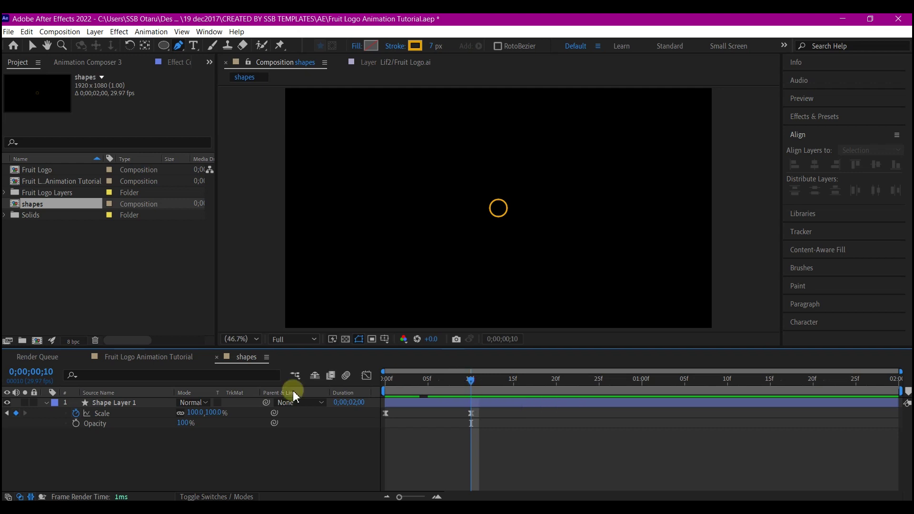
Keyframe Opacity from 0% at frame 0 to 100% at frame 10, and preview the result
click(76, 423)
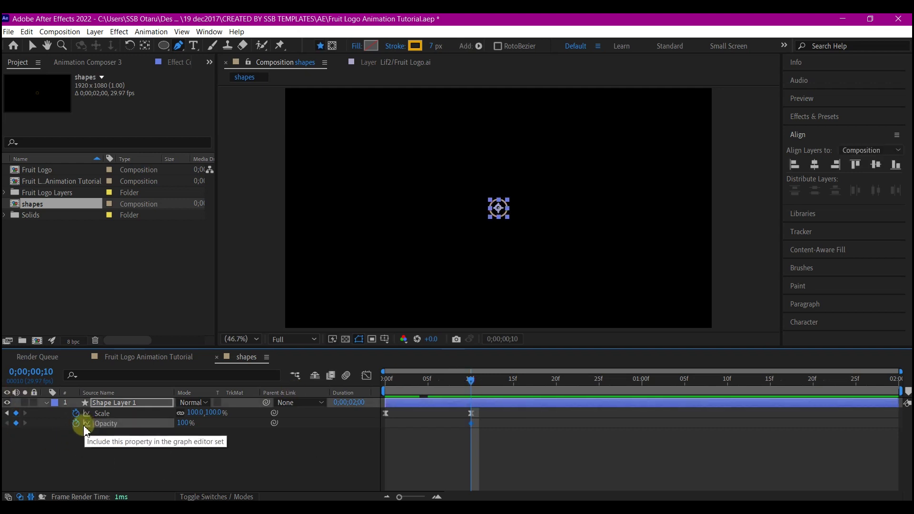
drag(410, 381, 372, 389)
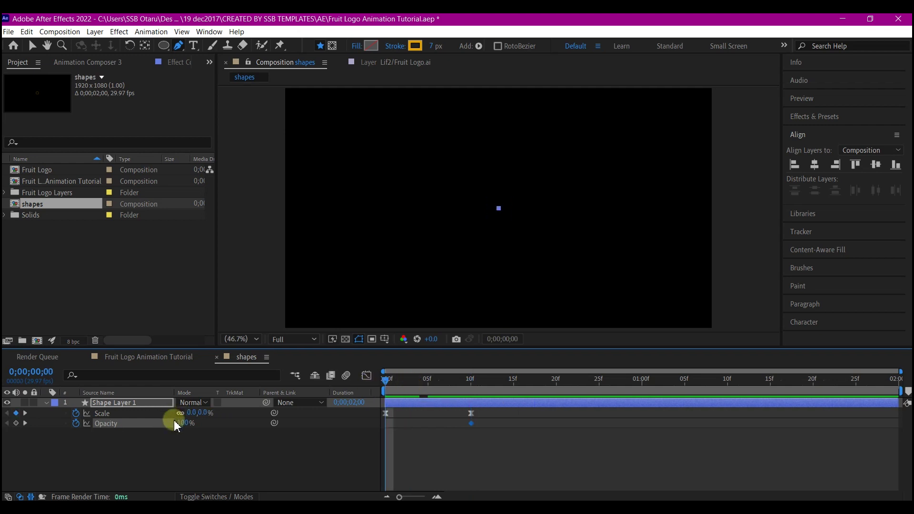
drag(182, 423, 8, 473)
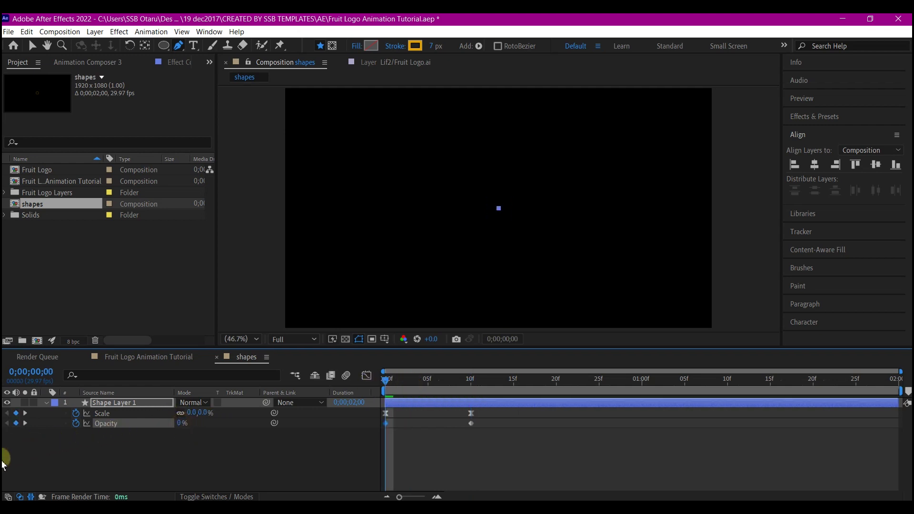
key(space)
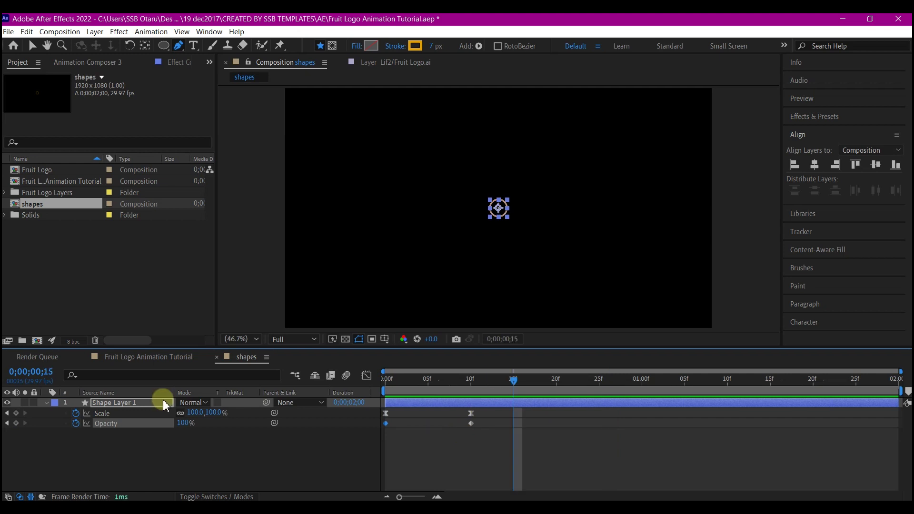
key(shift+p)
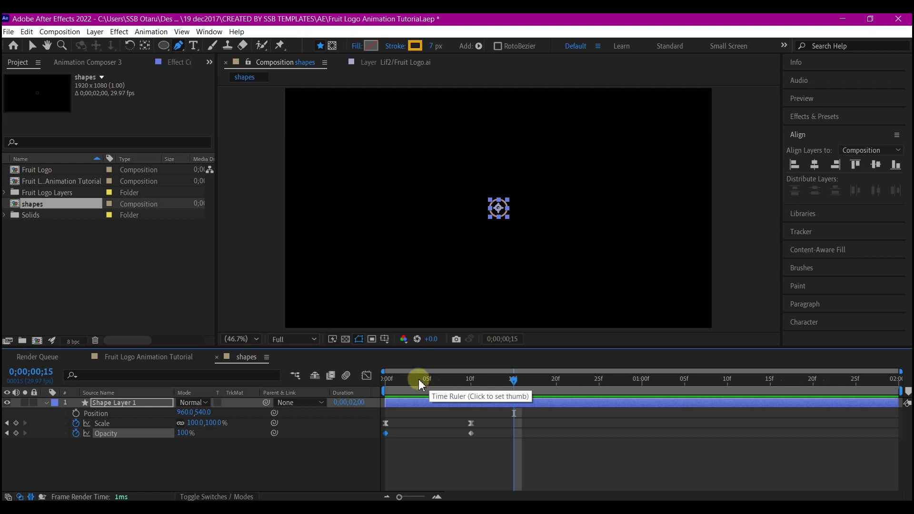
Keyframe Position at frame 0, then raise the circle near the top of the frame at frame 15
drag(419, 378, 351, 377)
click(76, 413)
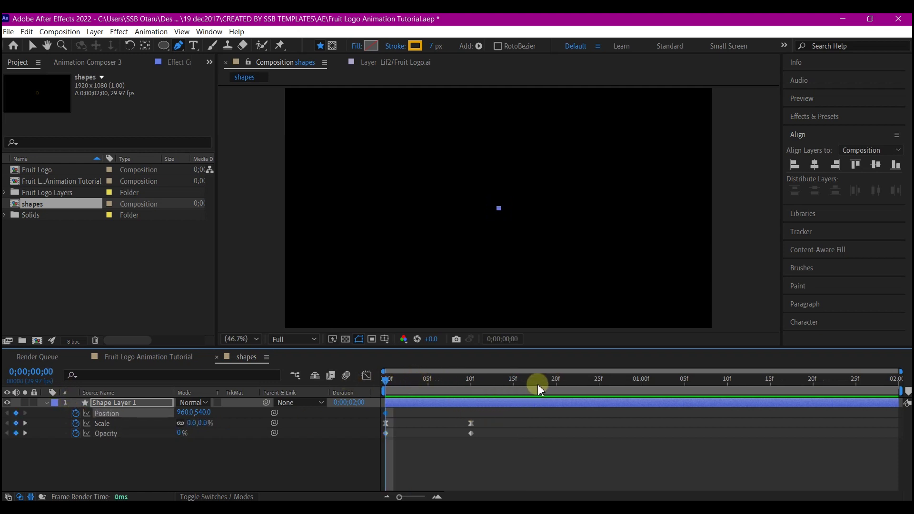
click(514, 379)
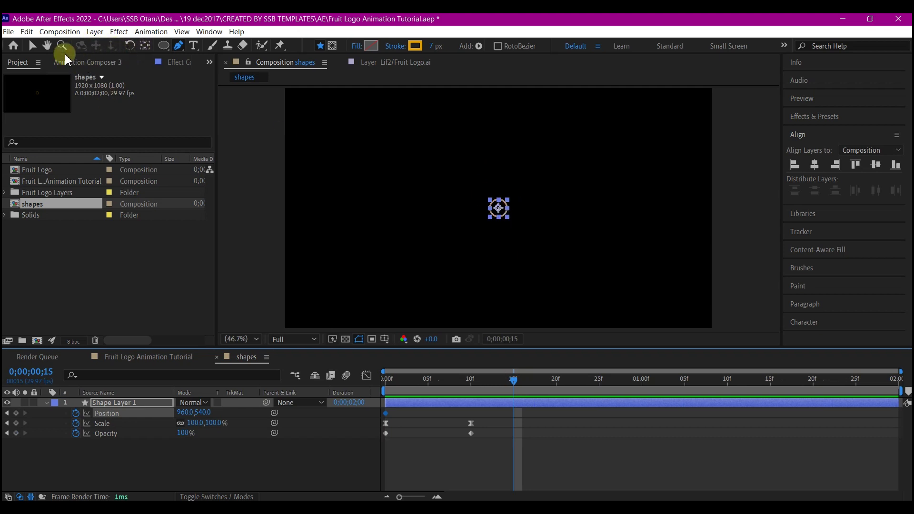
click(32, 45)
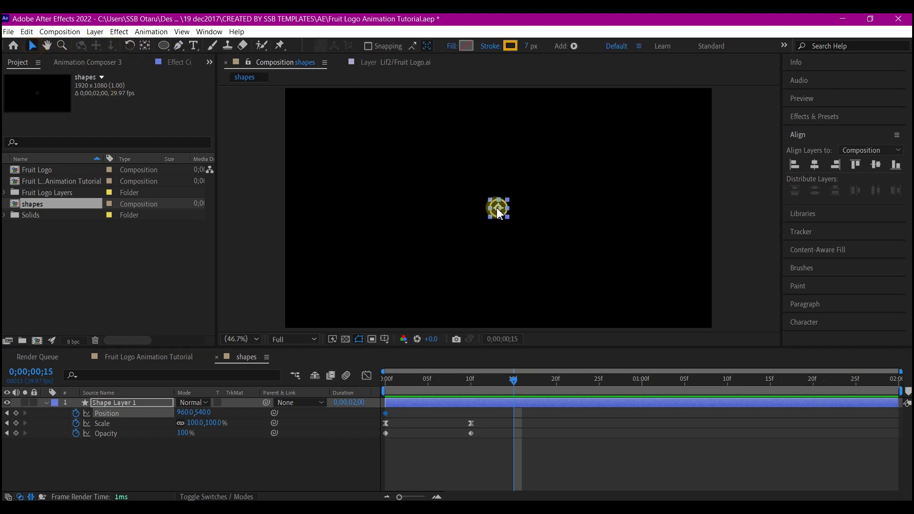
drag(497, 209, 502, 119)
click(348, 367)
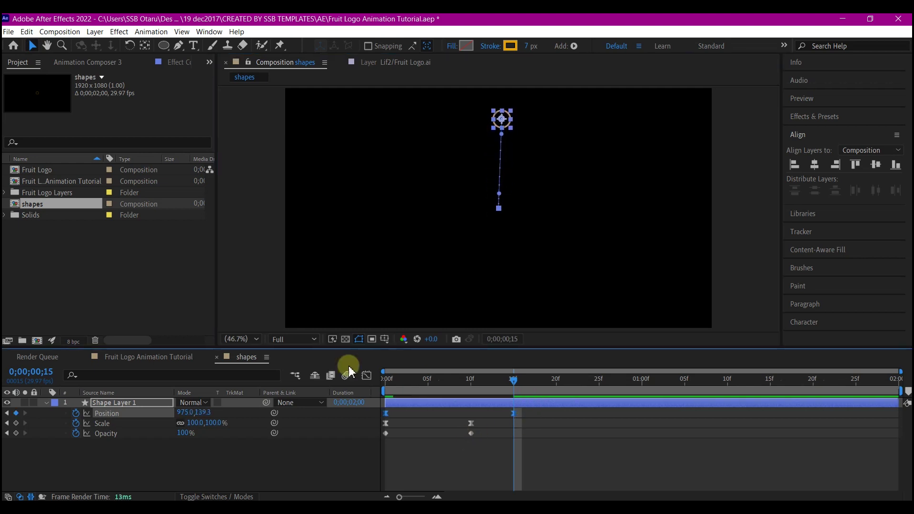
Preview the rise, then retime the end Position keyframe to about frame 18
key(Home)
key(space)
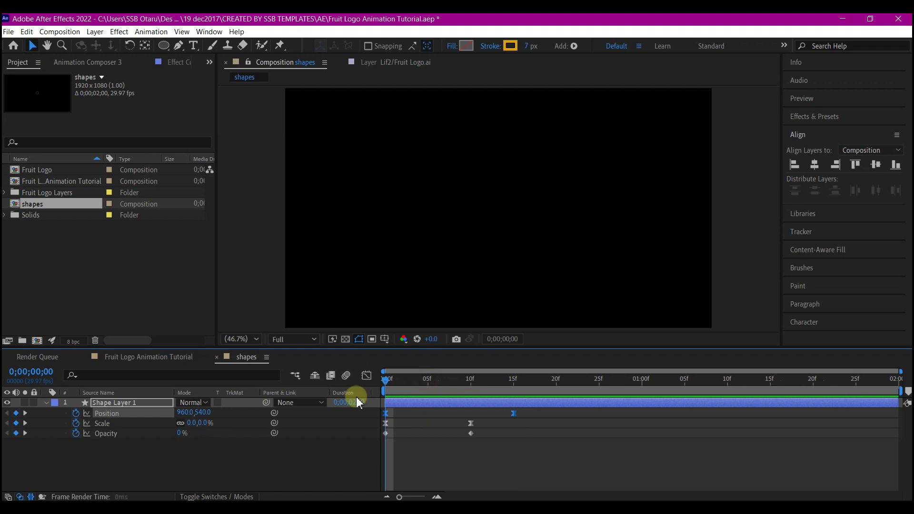
click(522, 415)
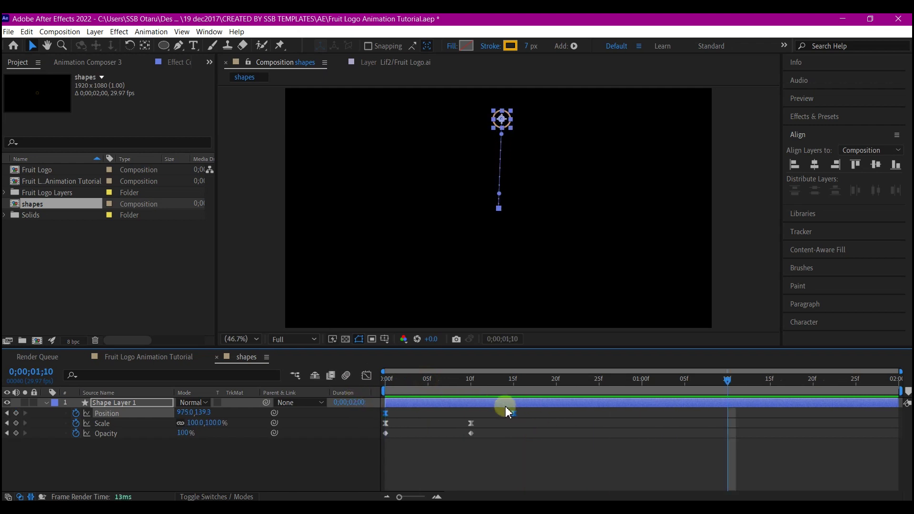
click(517, 416)
drag(518, 416, 541, 416)
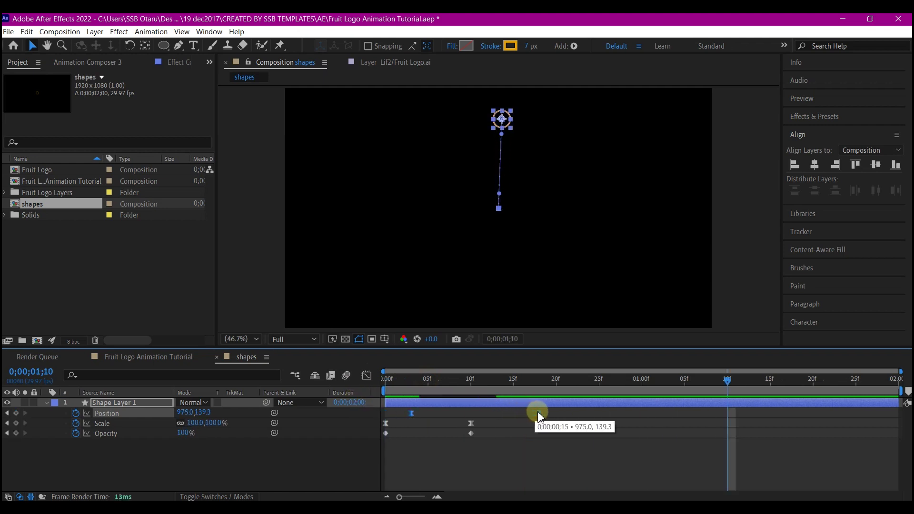
drag(411, 416, 386, 421)
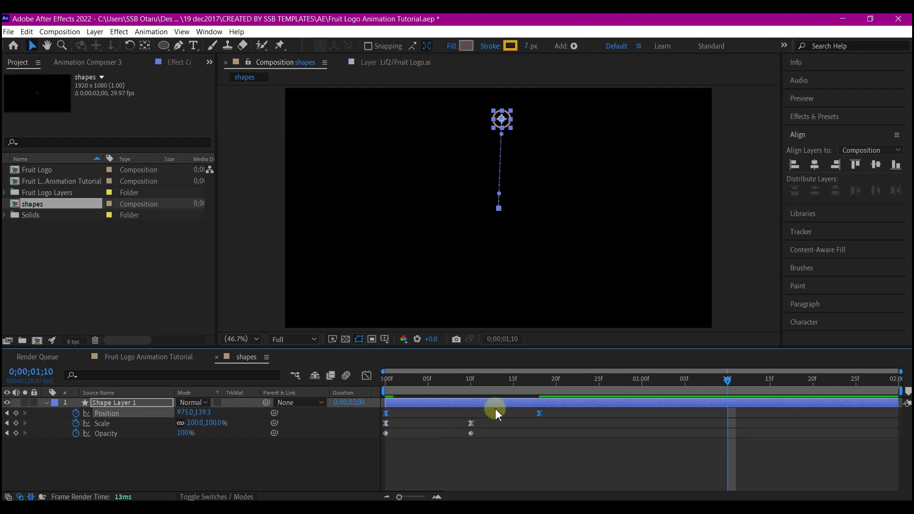
click(540, 418)
Lengthen the final Position keyframe's influence handle in the speed graph for a gentle ease-in
click(539, 414)
click(366, 375)
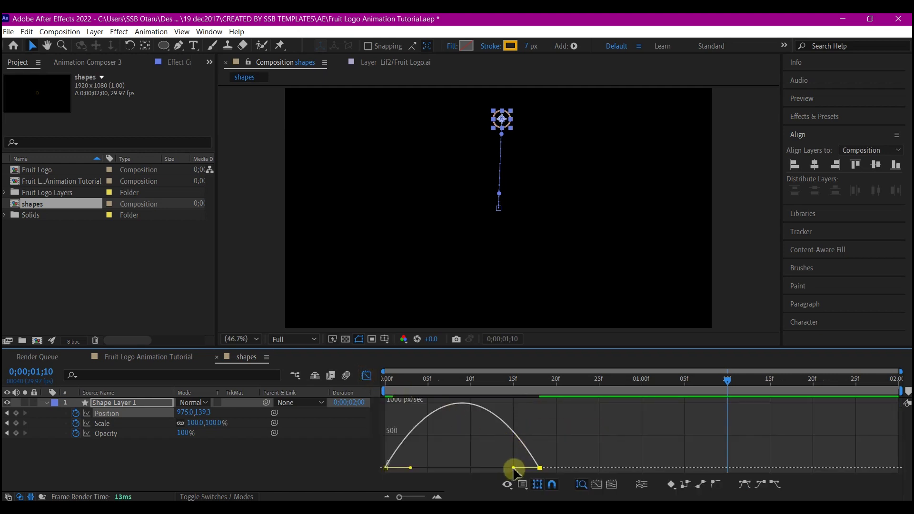
drag(516, 467, 409, 409)
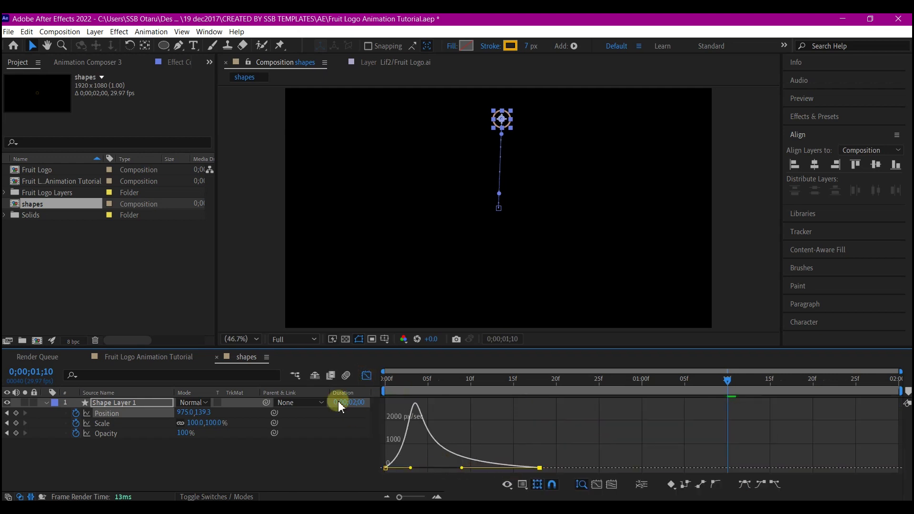
click(366, 376)
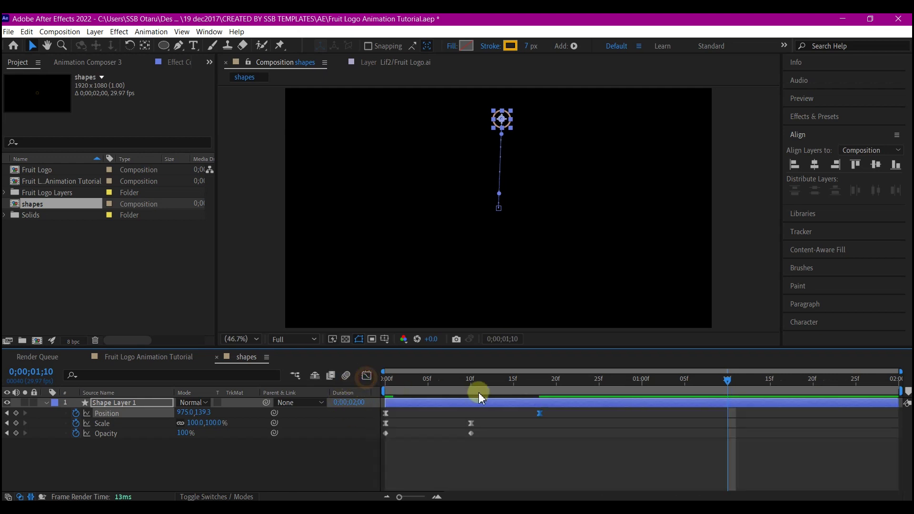
click(545, 385)
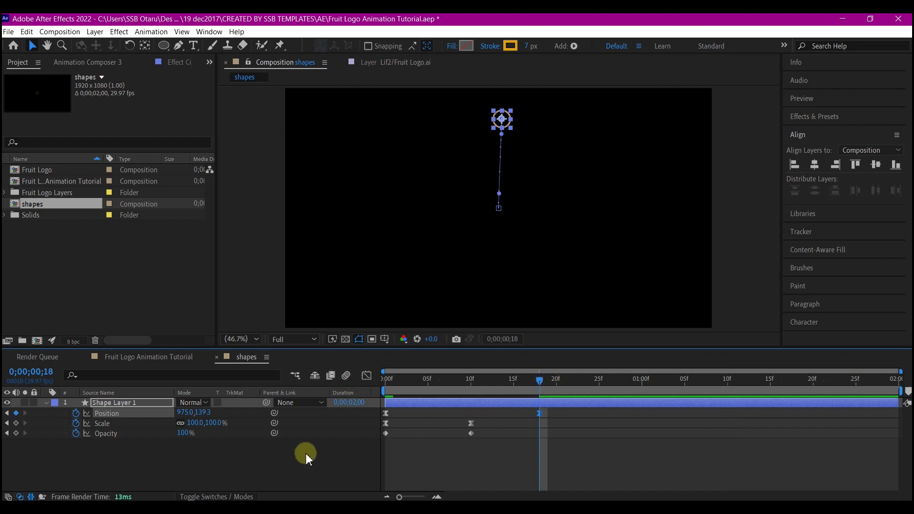
Add an Opacity keyframe that fades the circle back to 0% at frame 18
click(7, 432)
click(15, 433)
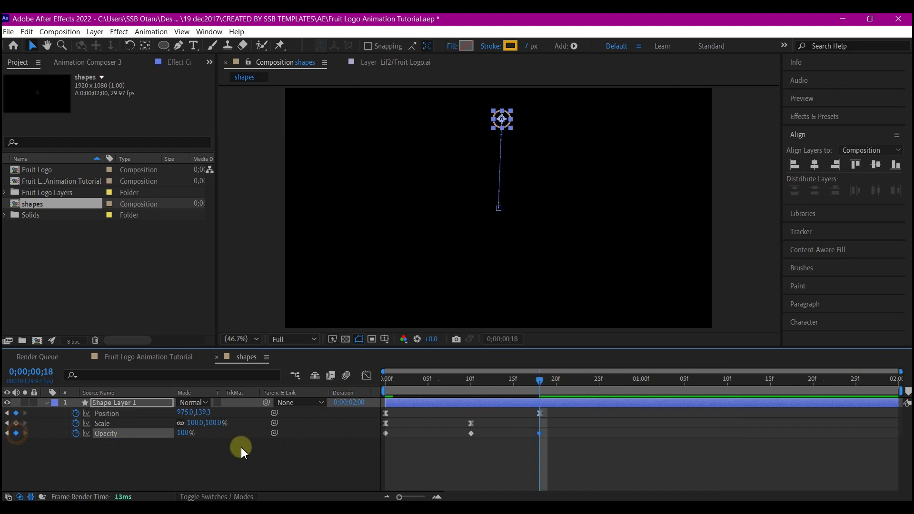
drag(543, 435, 512, 439)
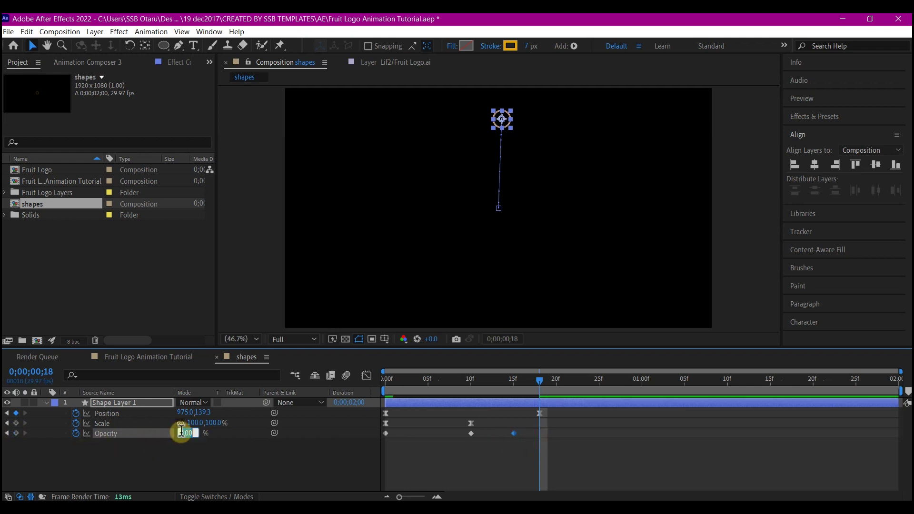
key(Return)
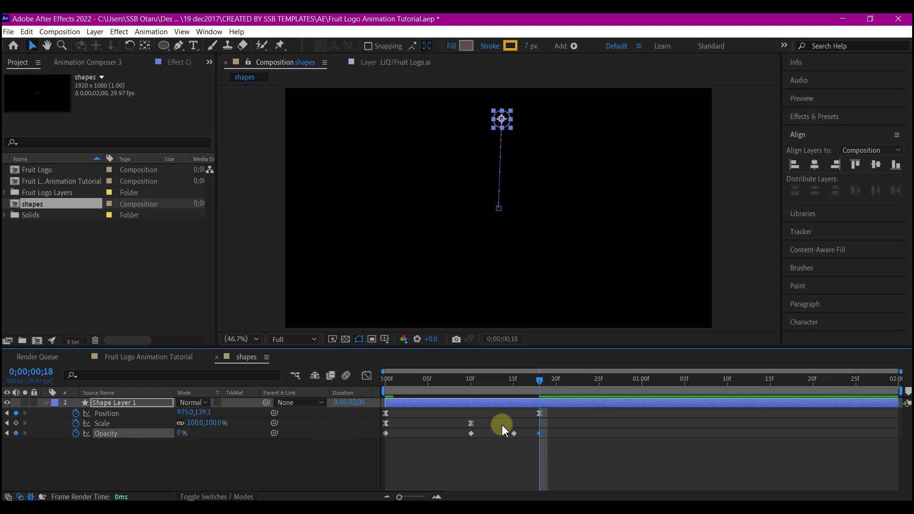
click(470, 425)
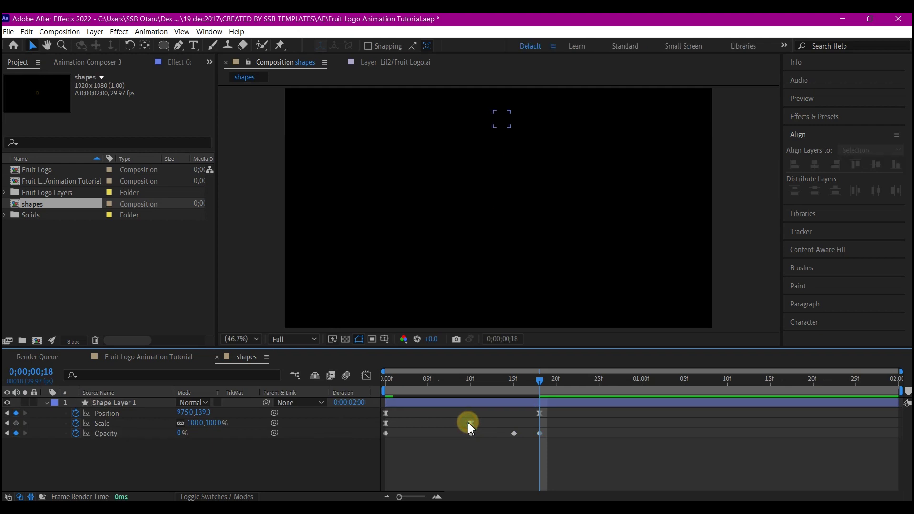
Keyframe Scale up to 120% at frame 18, then preview from the start
click(471, 424)
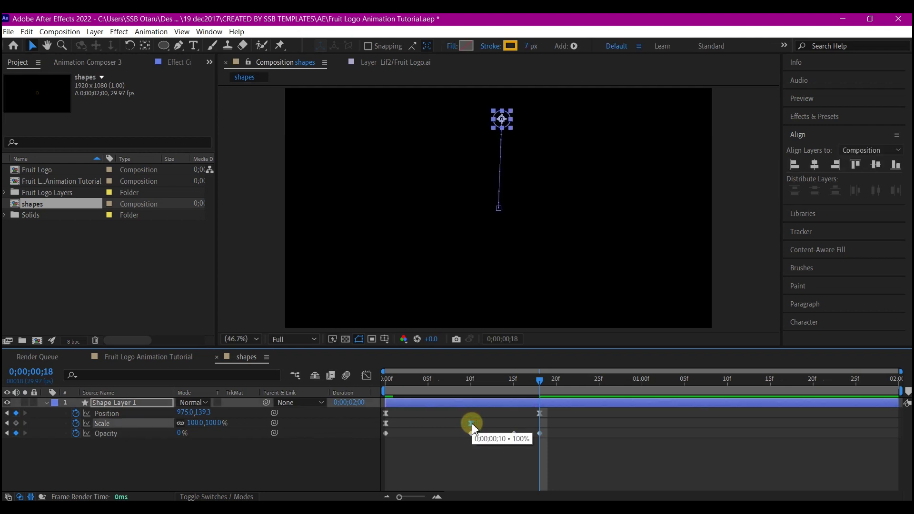
drag(472, 423, 513, 424)
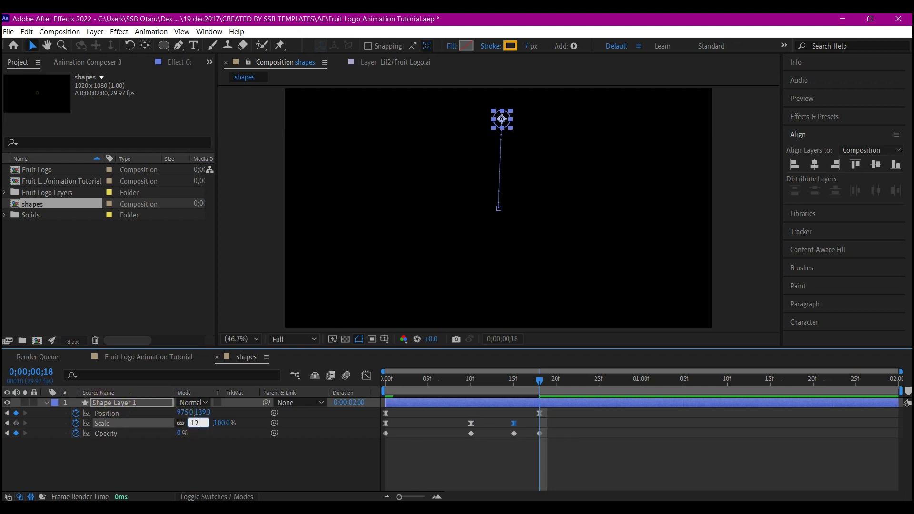
key(Return)
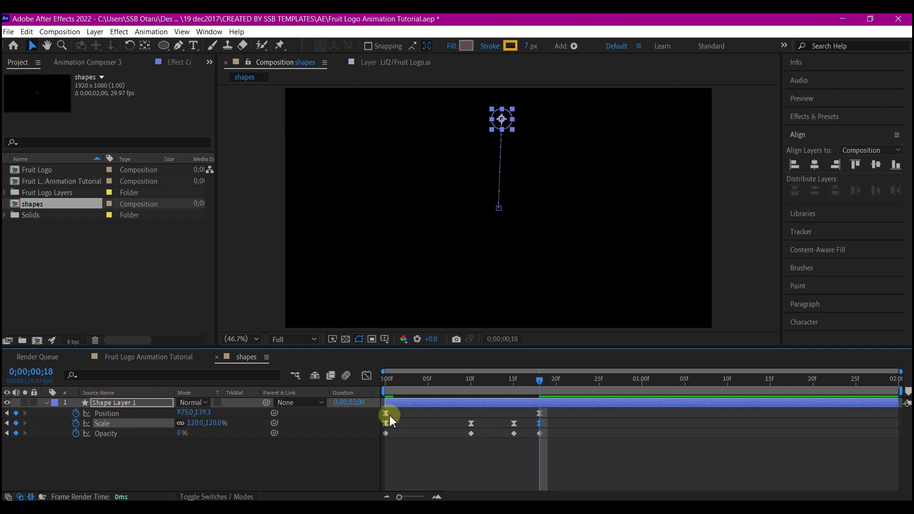
drag(402, 378, 385, 378)
key(space)
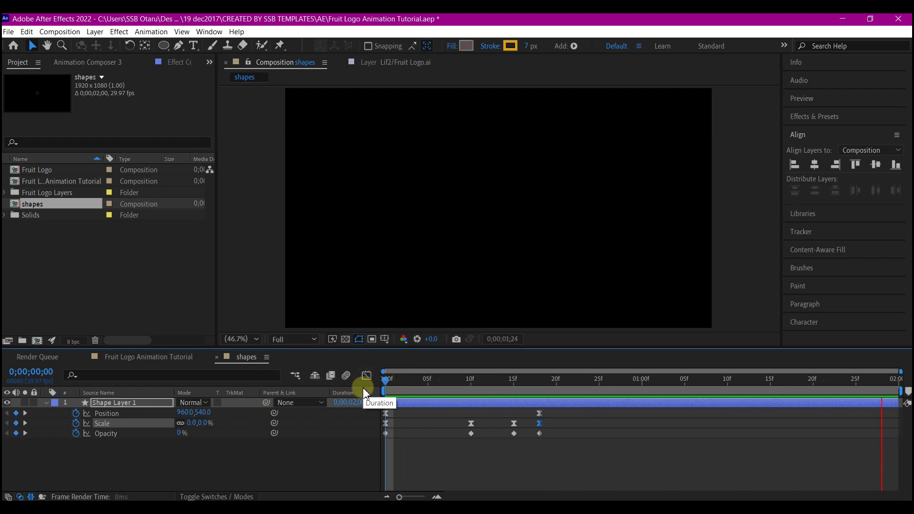
Duplicate Shape Layer 1 with Ctrl+D up to Shape Layer 12, and undo an accidental path drag
key(space)
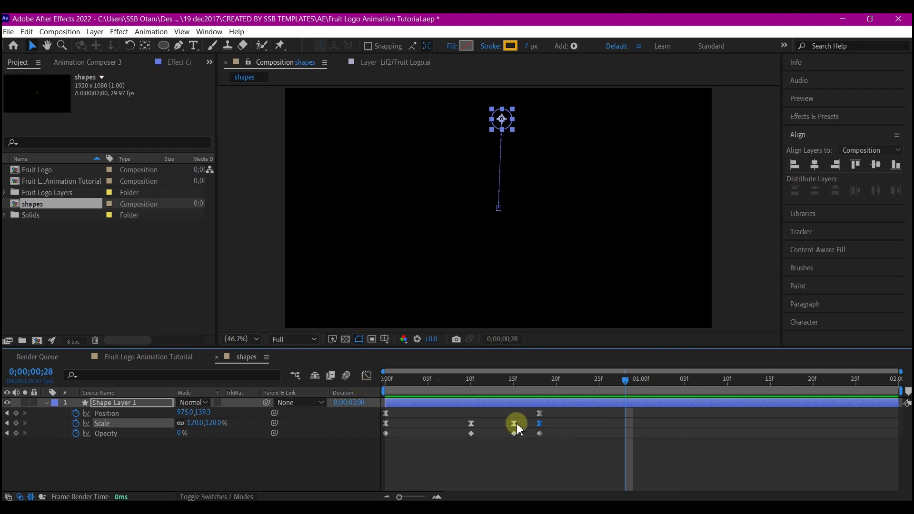
click(413, 403)
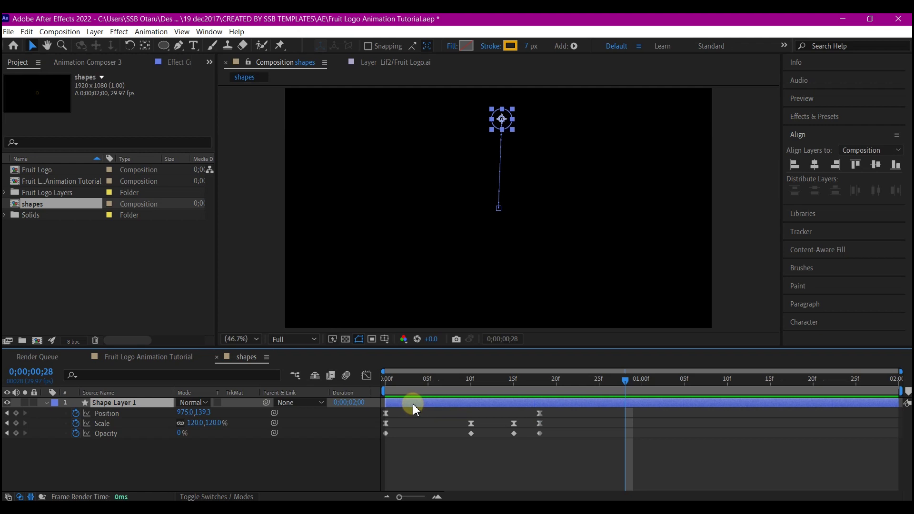
key(ctrl+d)
key(ctrl+d)
key(ctrl+d)
key(ctrl+d)
key(ctrl+d)
key(ctrl+d)
key(ctrl+d)
key(ctrl+d)
key(ctrl+d)
key(ctrl+d)
key(ctrl+d)
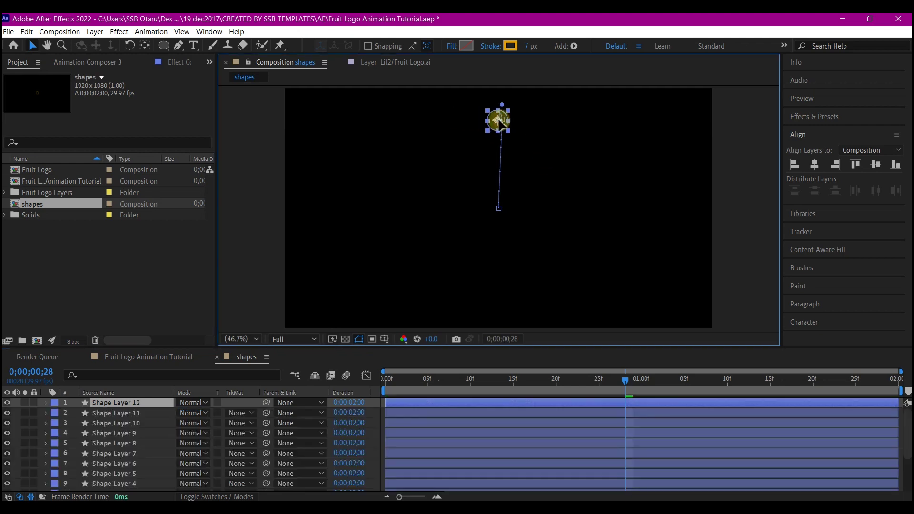
drag(505, 125, 352, 220)
key(ctrl+z)
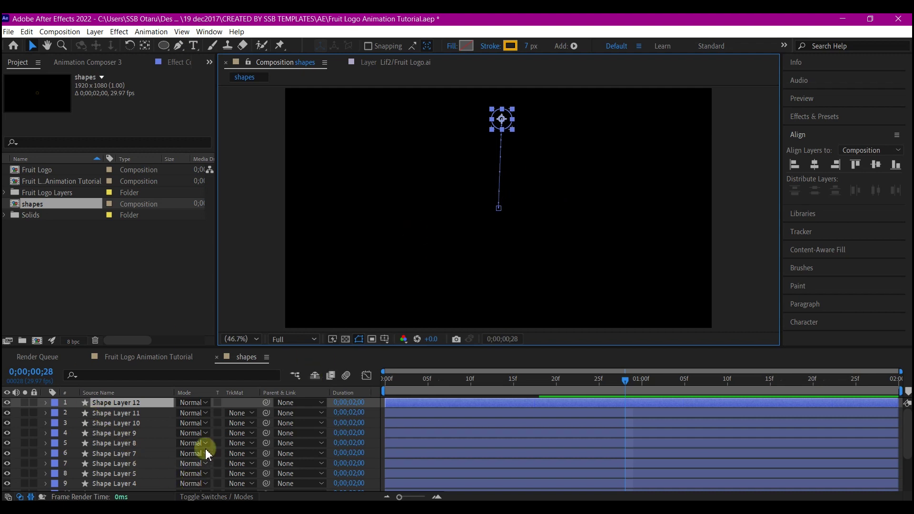
Add the Particle Fireworks precomp to Fruit Logo Animation Tutorial, slide it earlier, and preview from frame 12
click(119, 359)
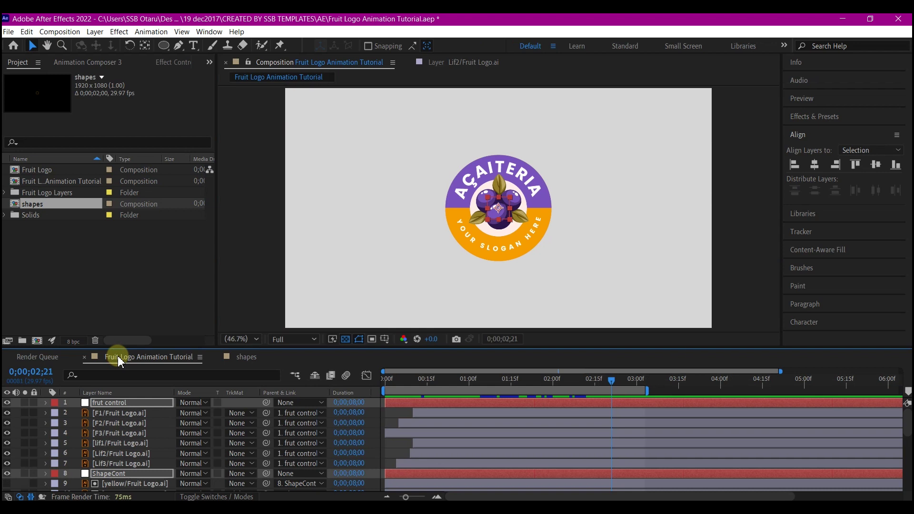
click(534, 196)
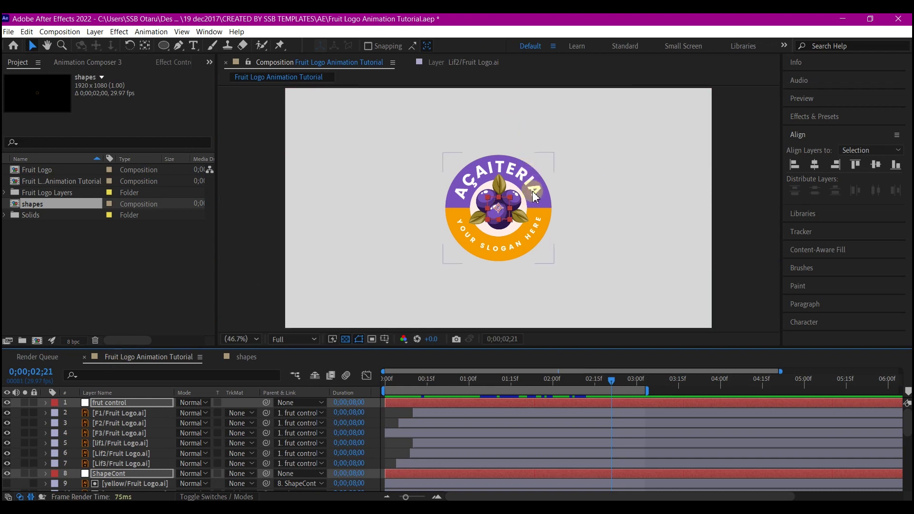
click(465, 404)
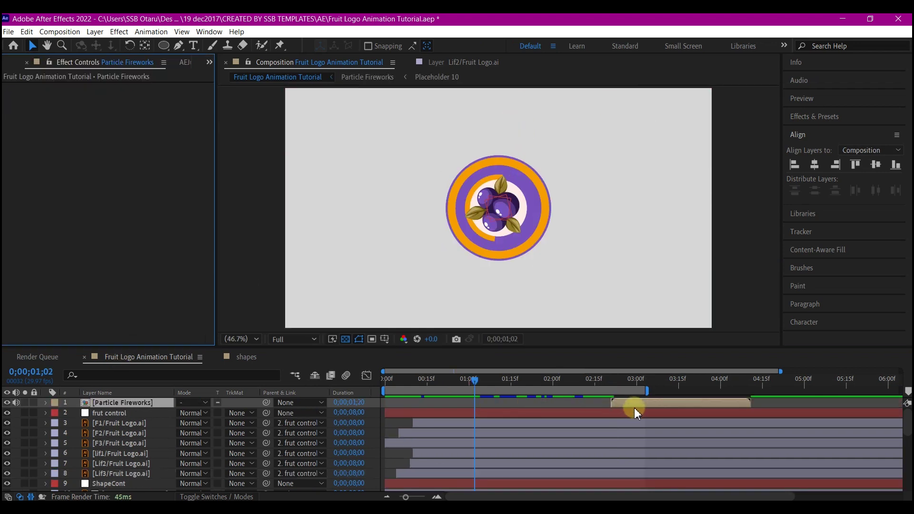
drag(649, 402, 500, 401)
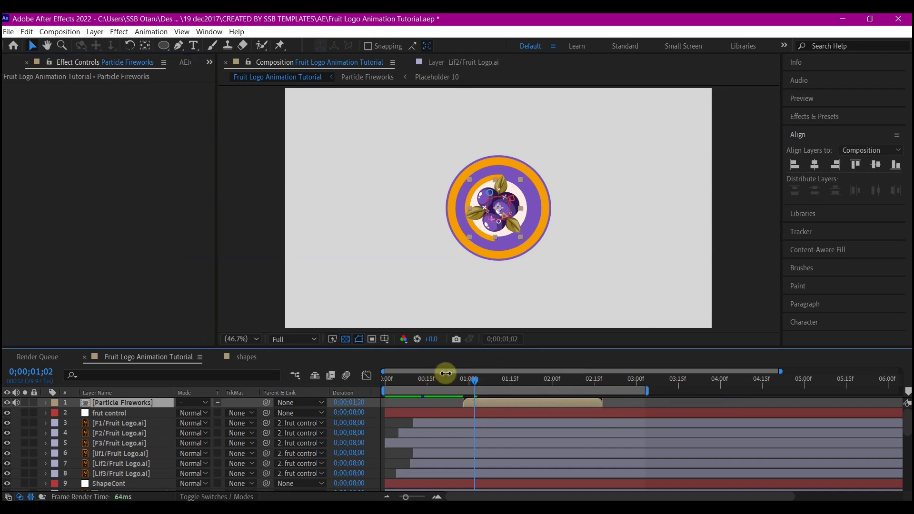
drag(475, 384, 421, 388)
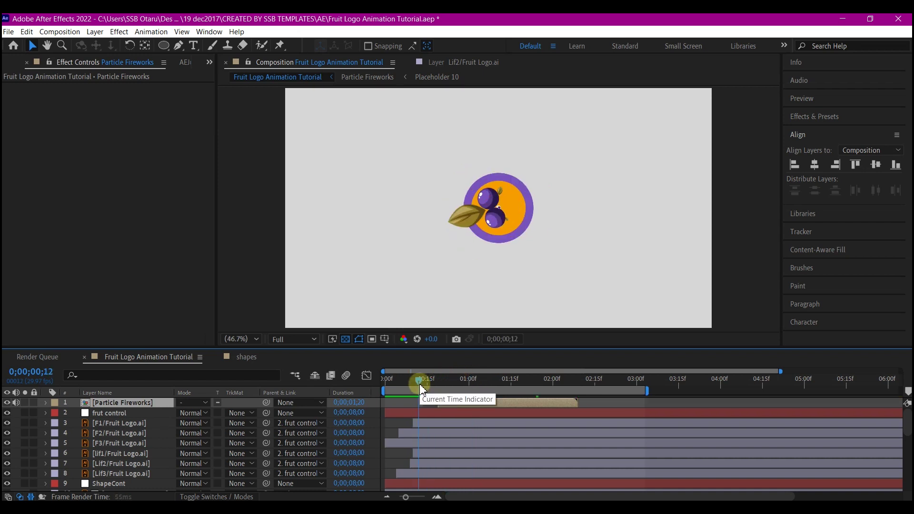
key(space)
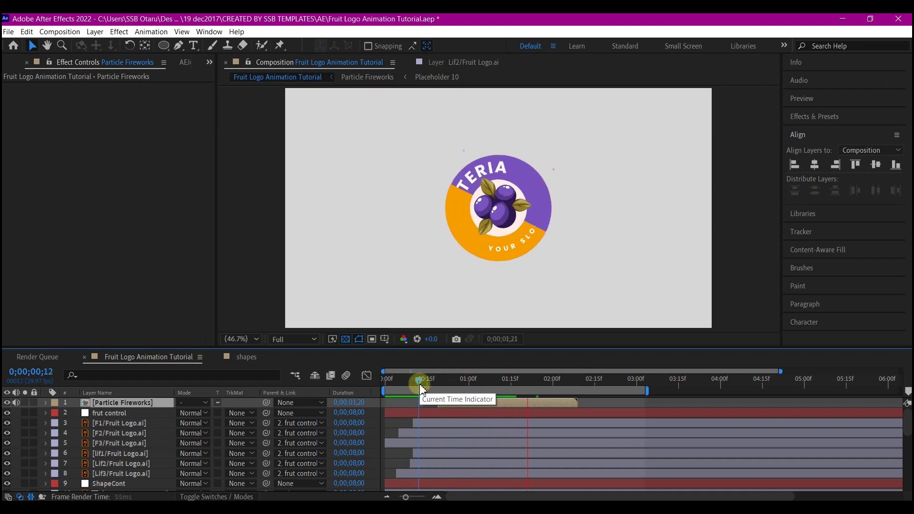
key(space)
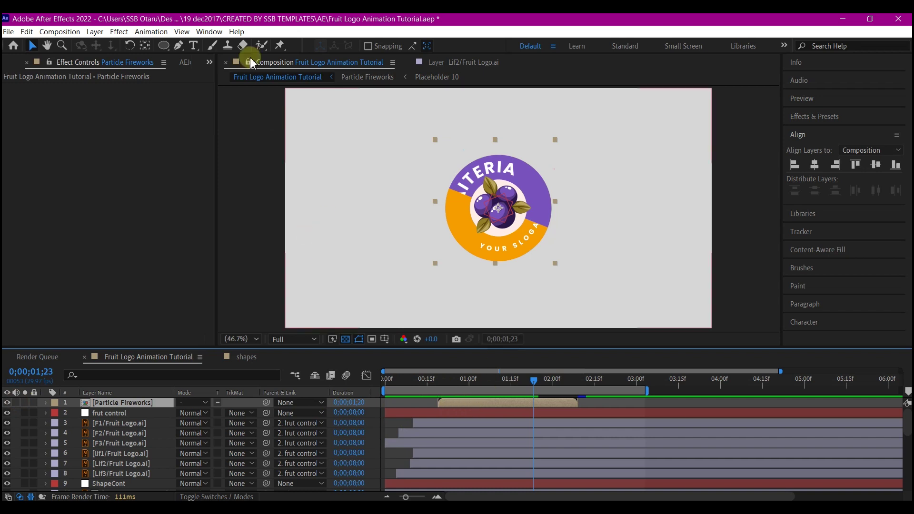
Restore the Project panel, then open AEJuice Pack Manager 4 and widen its panel
click(209, 63)
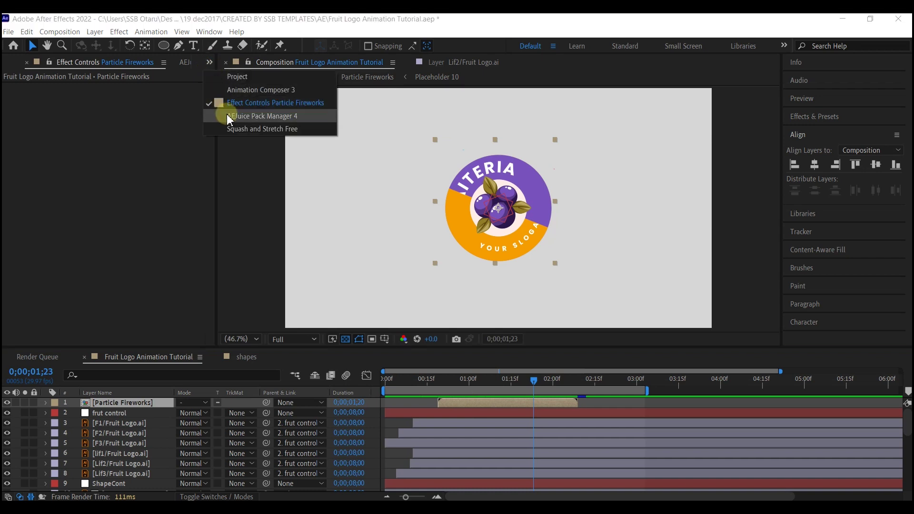
click(243, 79)
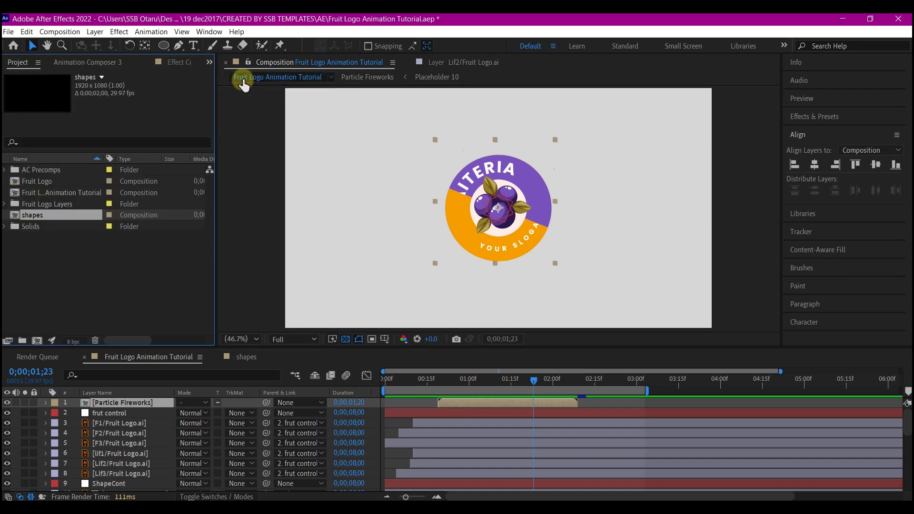
click(209, 62)
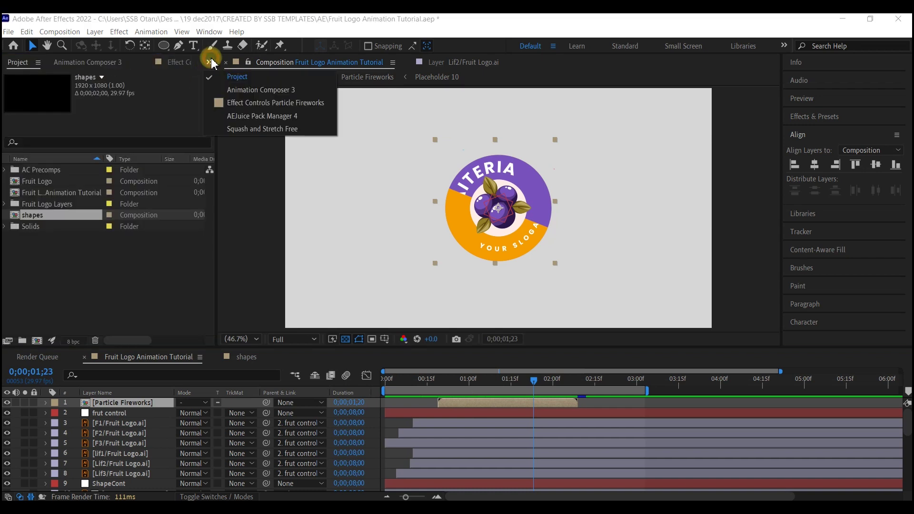
click(233, 116)
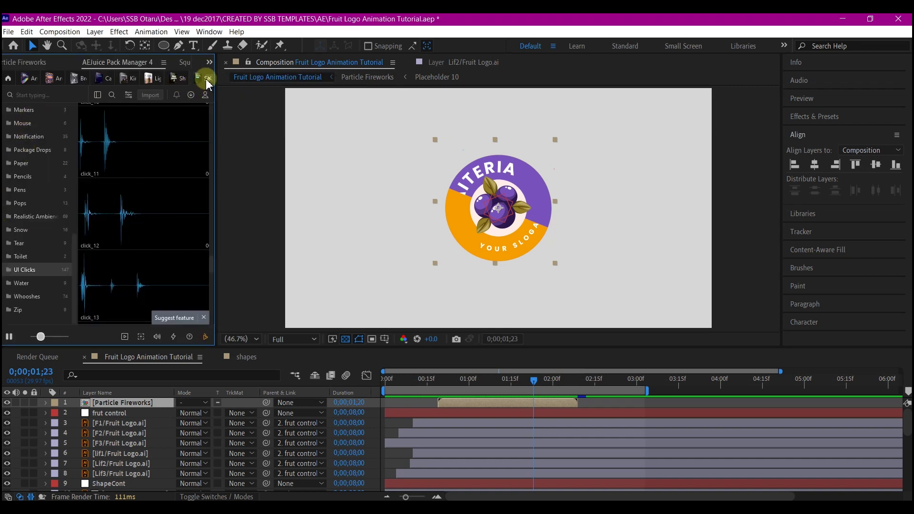
drag(217, 93, 316, 102)
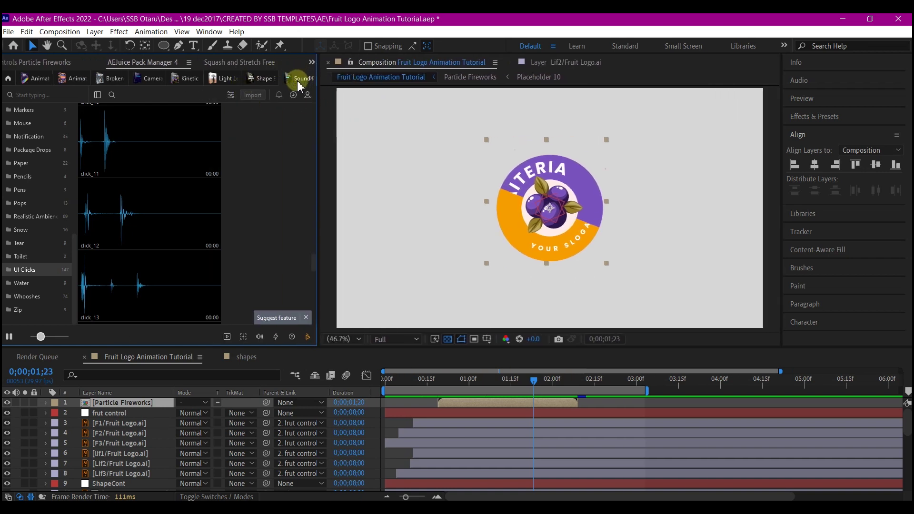
Browse the Shape tab's Impacts presets, previewing Impact 04 through Impact 12
click(260, 79)
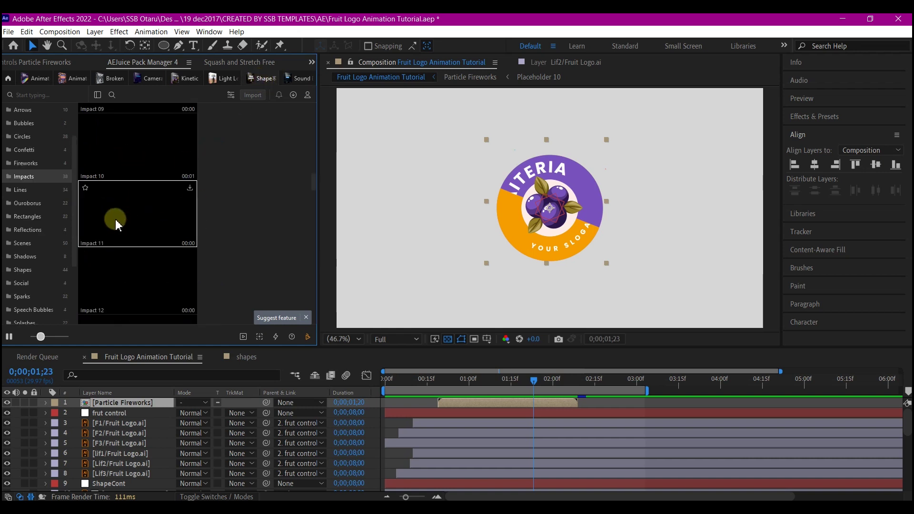
scroll(144, 238, down, 1)
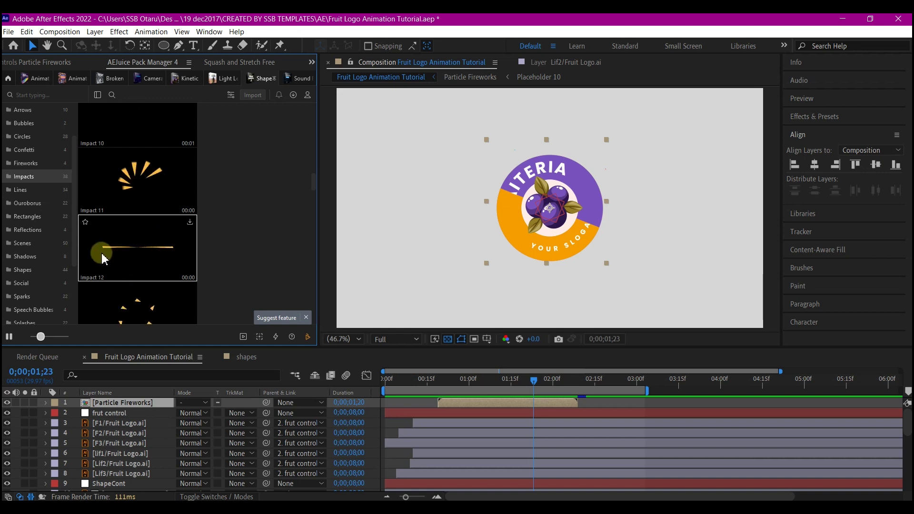
scroll(142, 250, down, 3)
scroll(141, 244, down, 1)
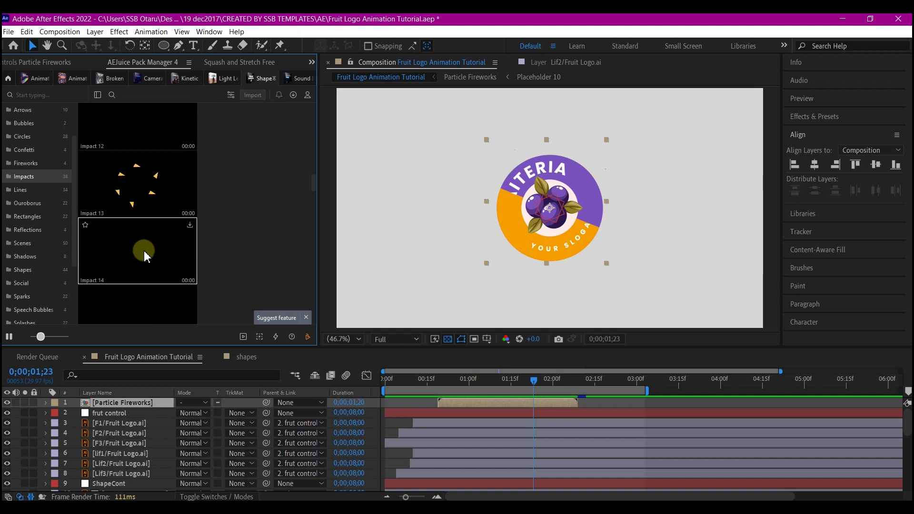
scroll(158, 256, up, 1)
scroll(158, 256, up, 3)
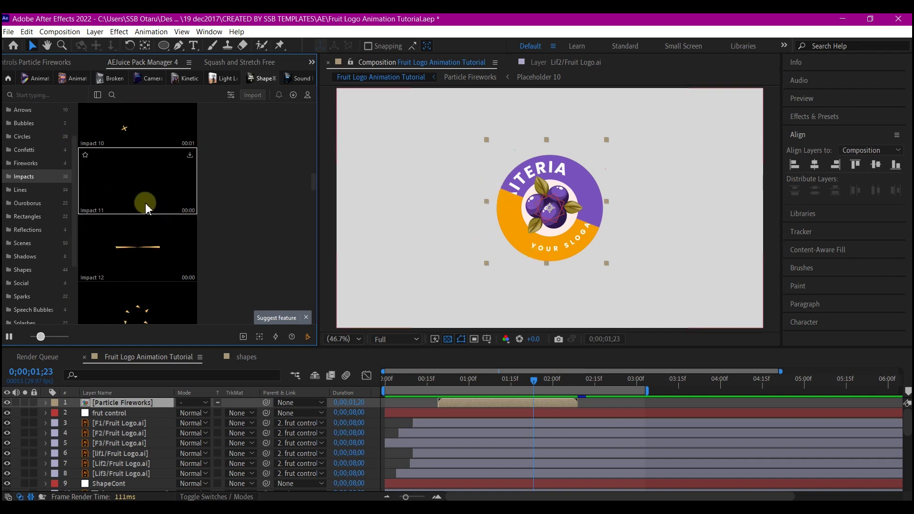
scroll(152, 208, up, 2)
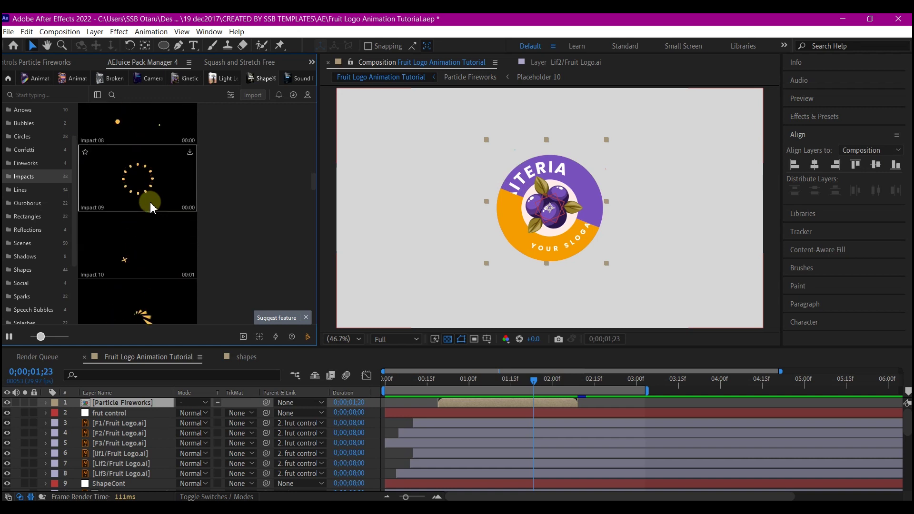
scroll(145, 202, up, 2)
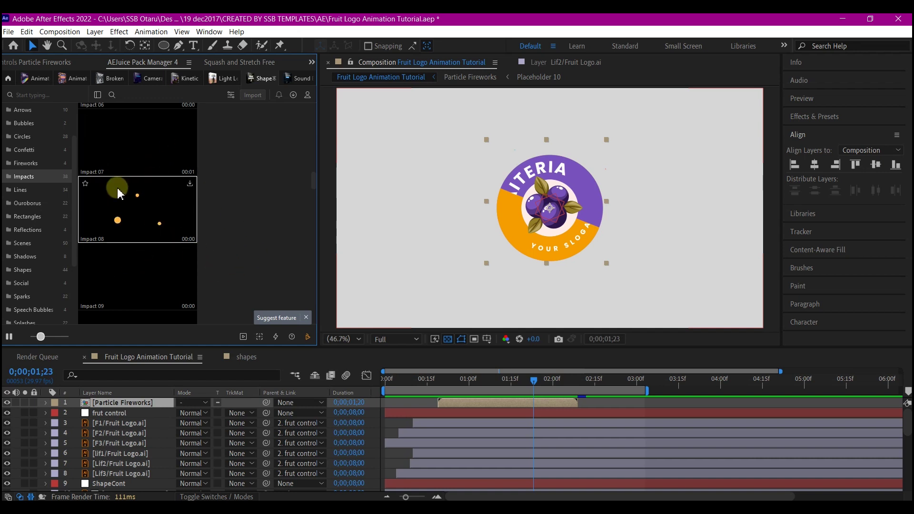
scroll(147, 223, up, 1)
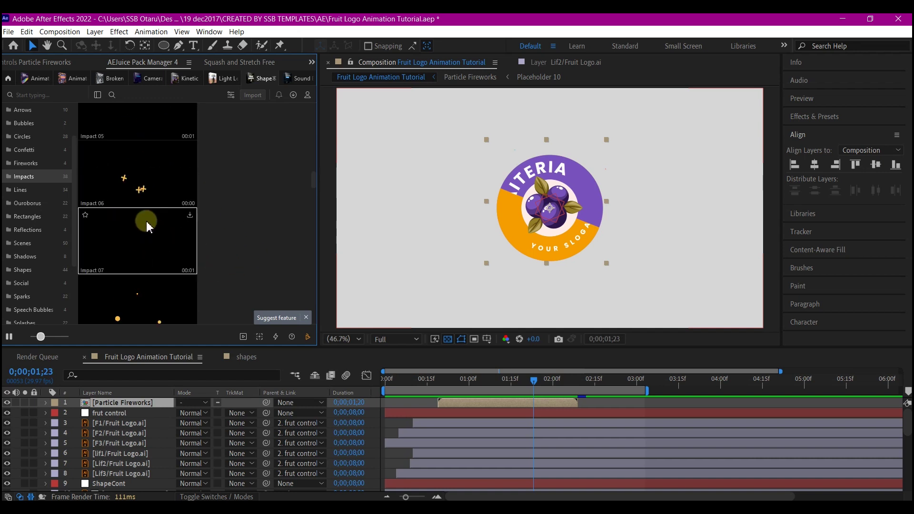
scroll(140, 216, up, 2)
scroll(134, 205, up, 3)
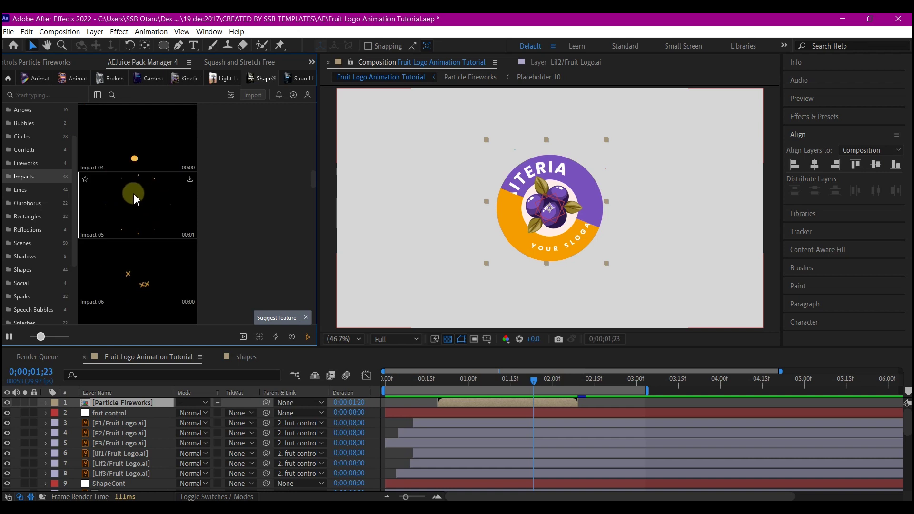